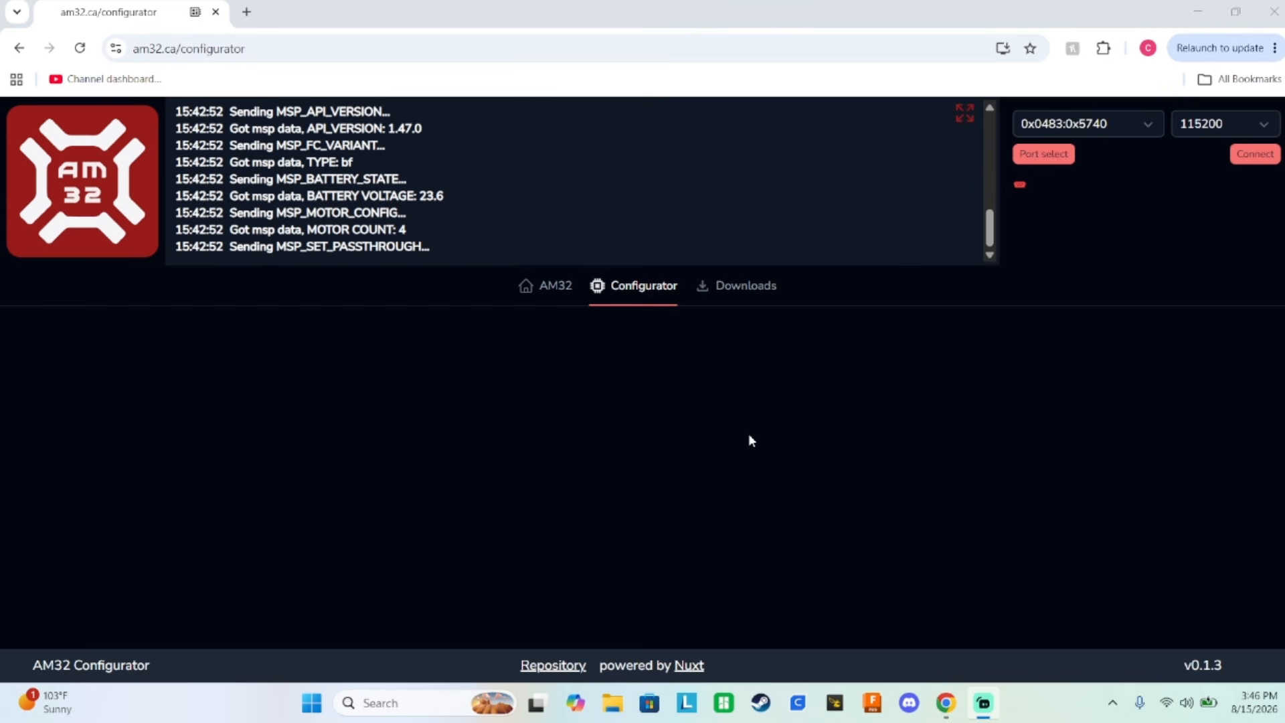
Connect to the flight controller on port 0x0483:0x5740 at 115200 and review the ESCs' motor and limit settings.
click(1254, 159)
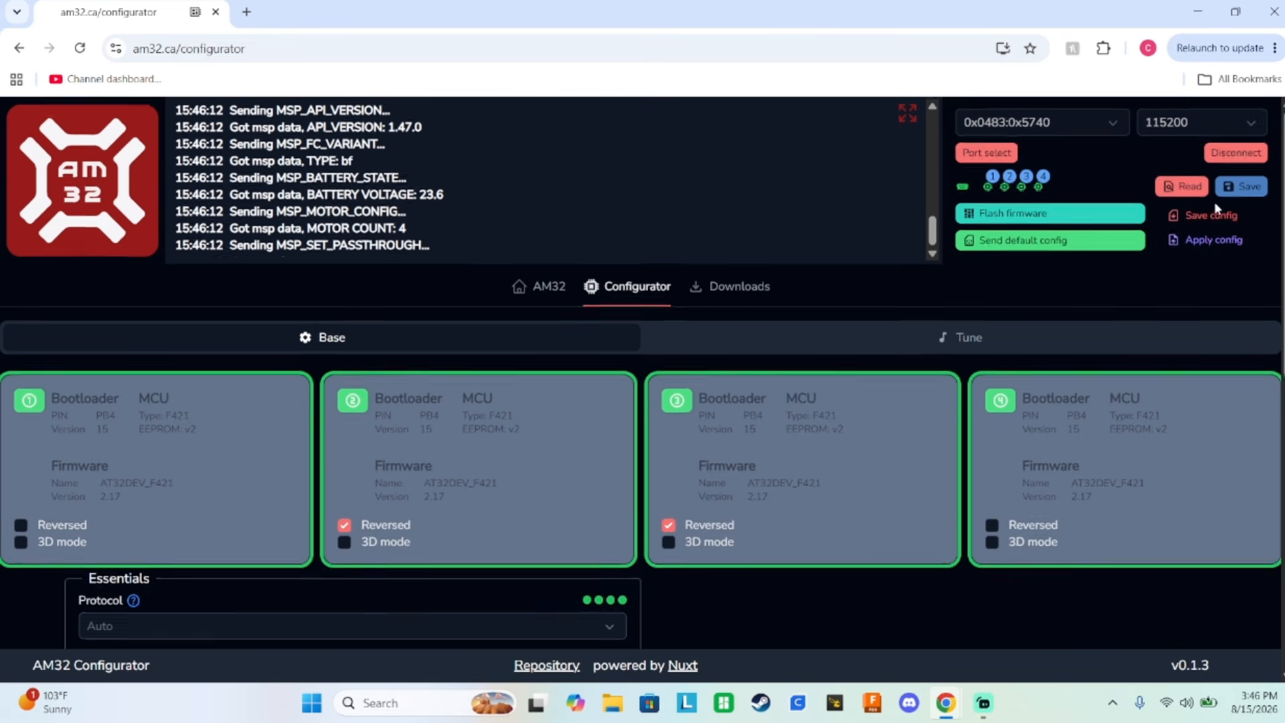
scroll(1173, 188, down, 5)
scroll(1108, 212, down, 1)
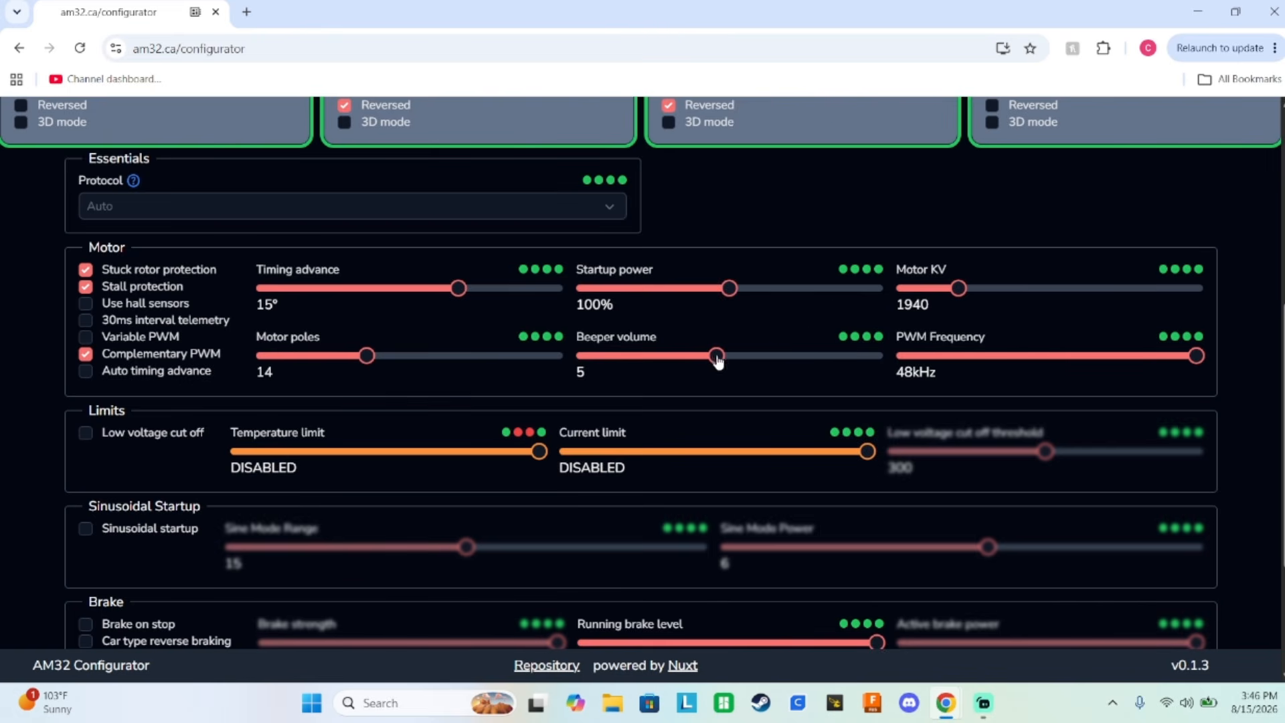
mouse_move(715, 357)
mouse_down()
mouse_move(766, 356)
mouse_move(717, 356)
mouse_up()
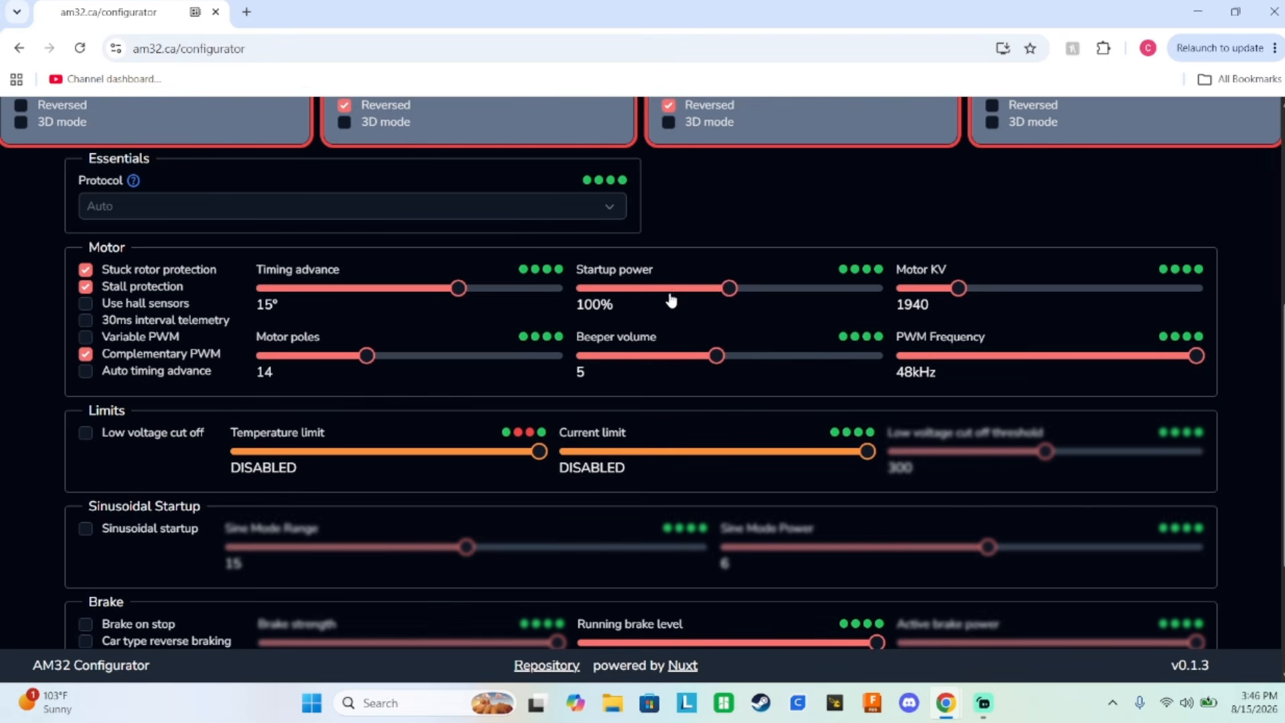
scroll(669, 295, down, 3)
scroll(605, 336, up, 10)
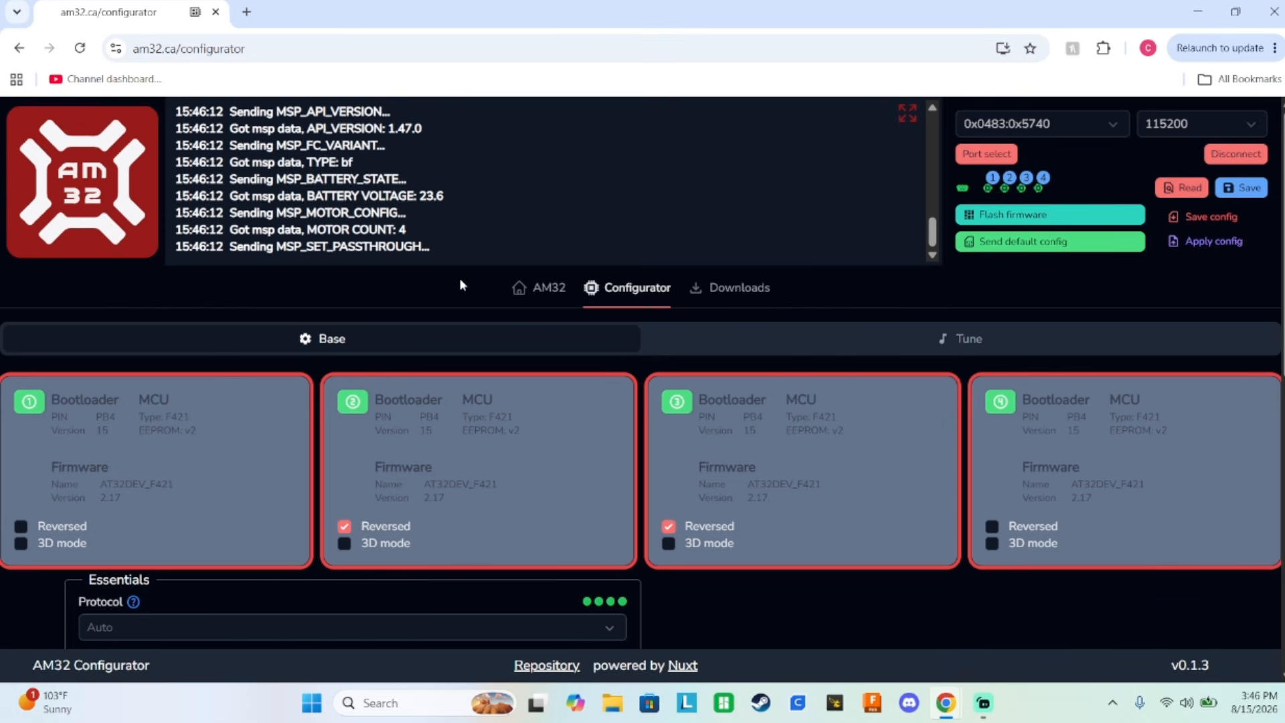
Search for "esc configurator" in a new browser tab and open the esc-configurator.com site.
click(247, 11)
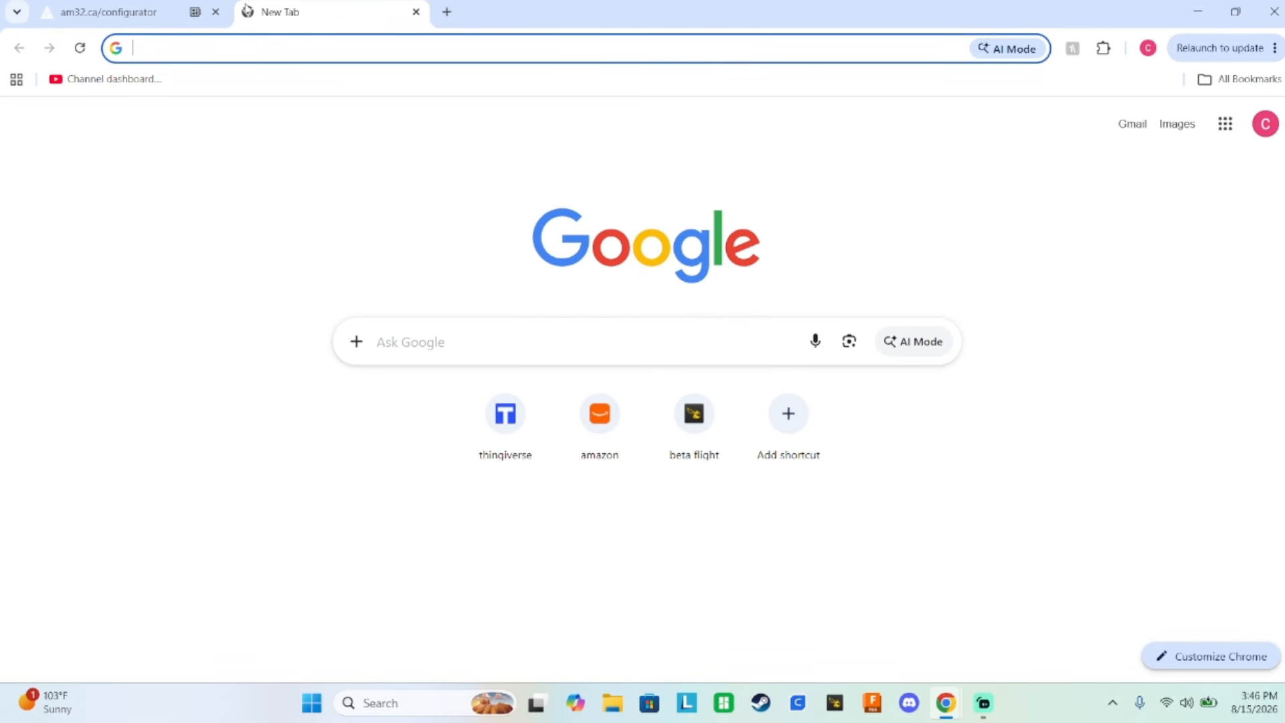
text(esc configurator)
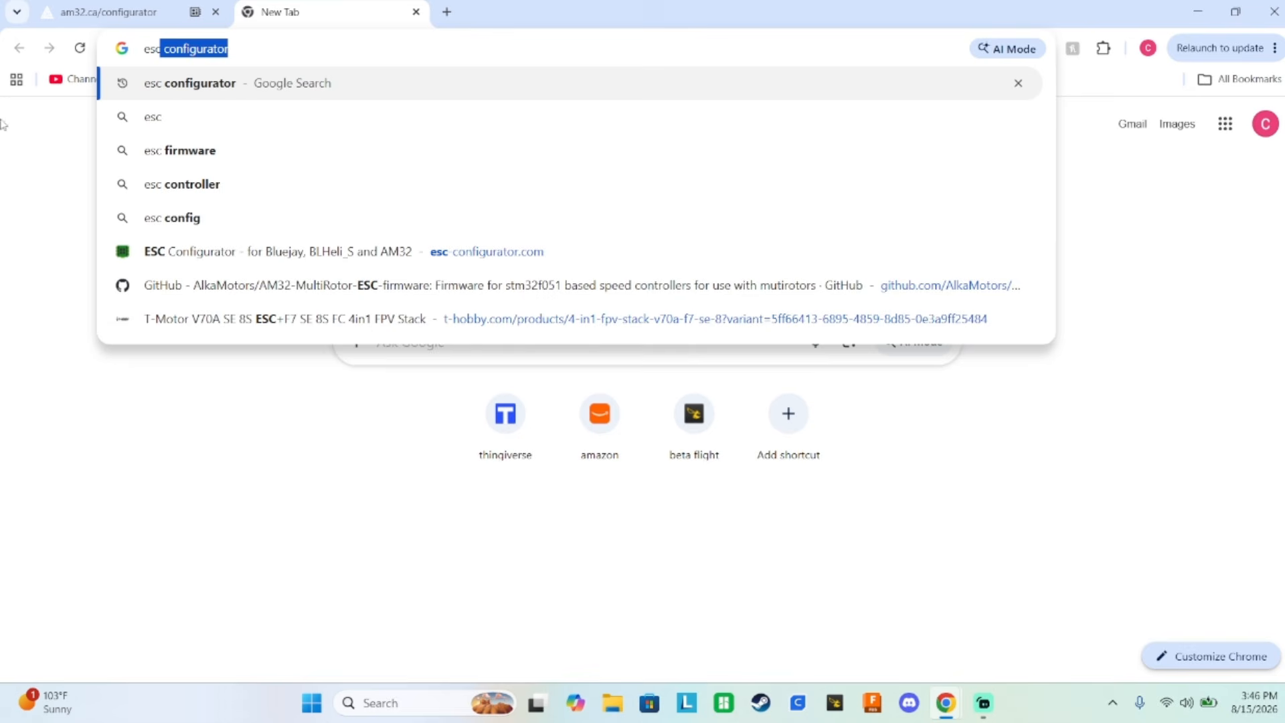
click(235, 89)
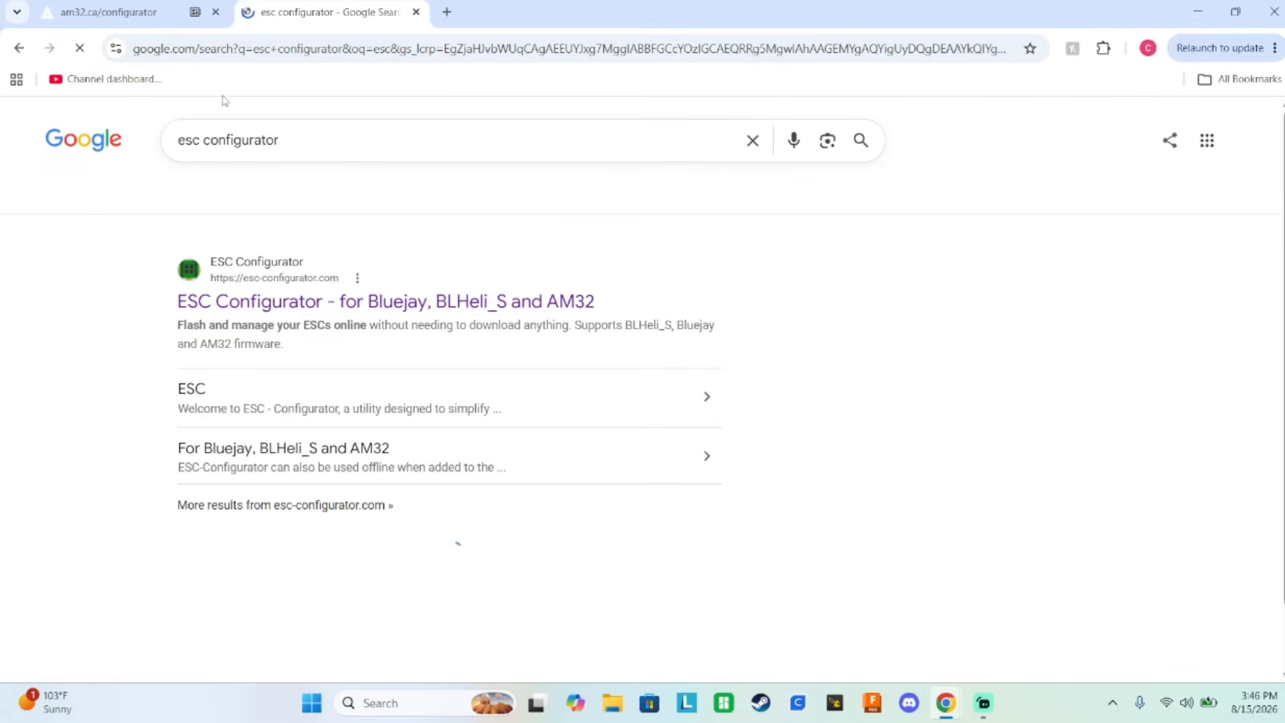
click(271, 302)
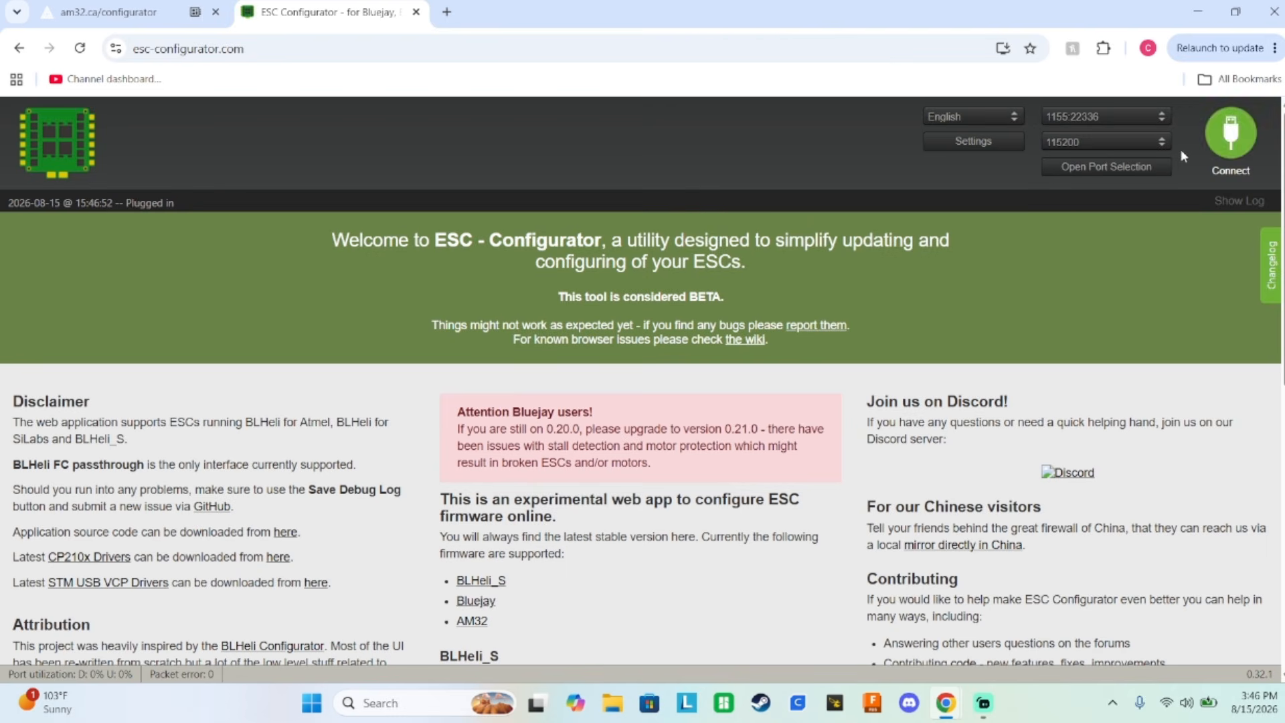
Connect to the flight controller, read the ESC settings, and examine the common parameters and the individual settings of ESCs 1 to 4.
click(1241, 147)
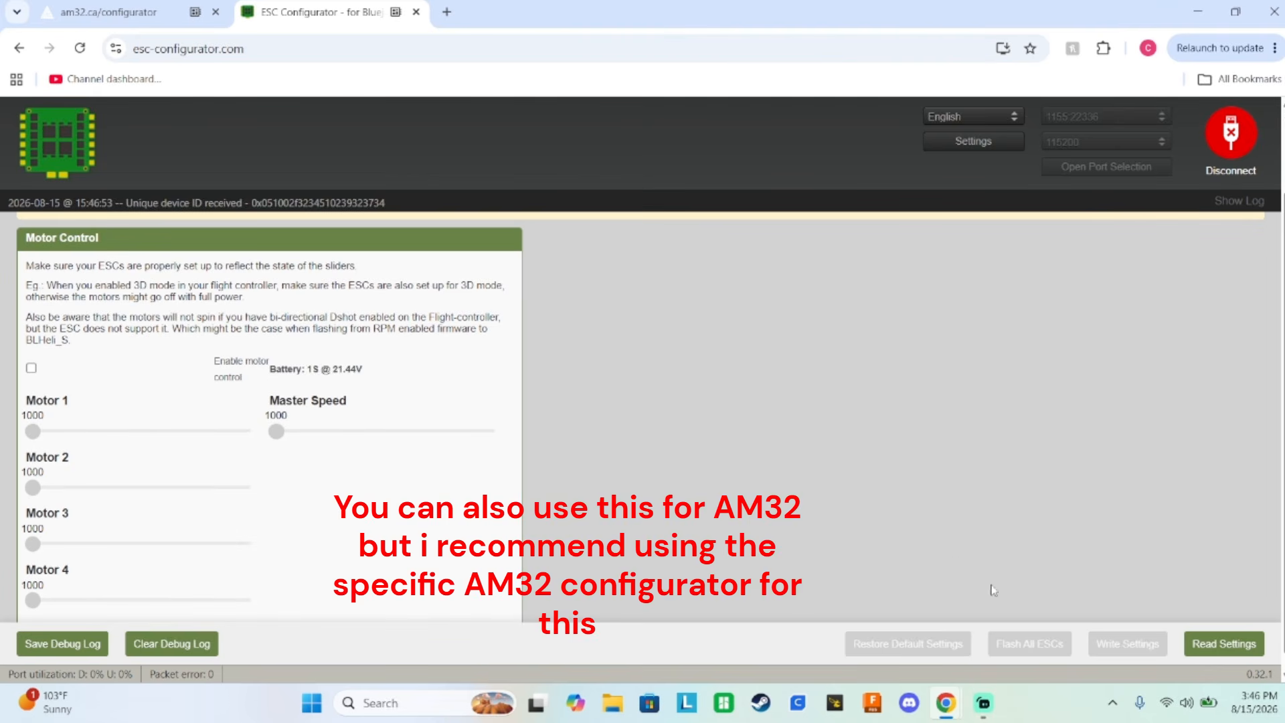
click(1235, 644)
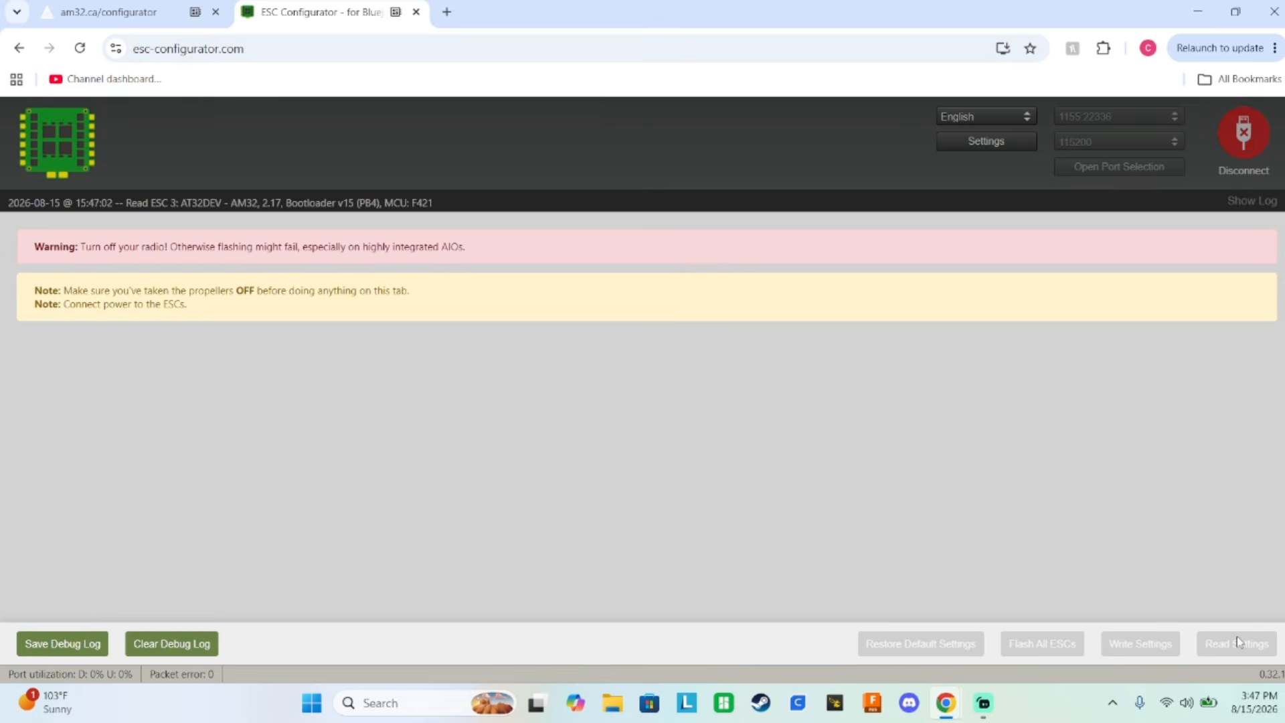
scroll(966, 461, down, 1)
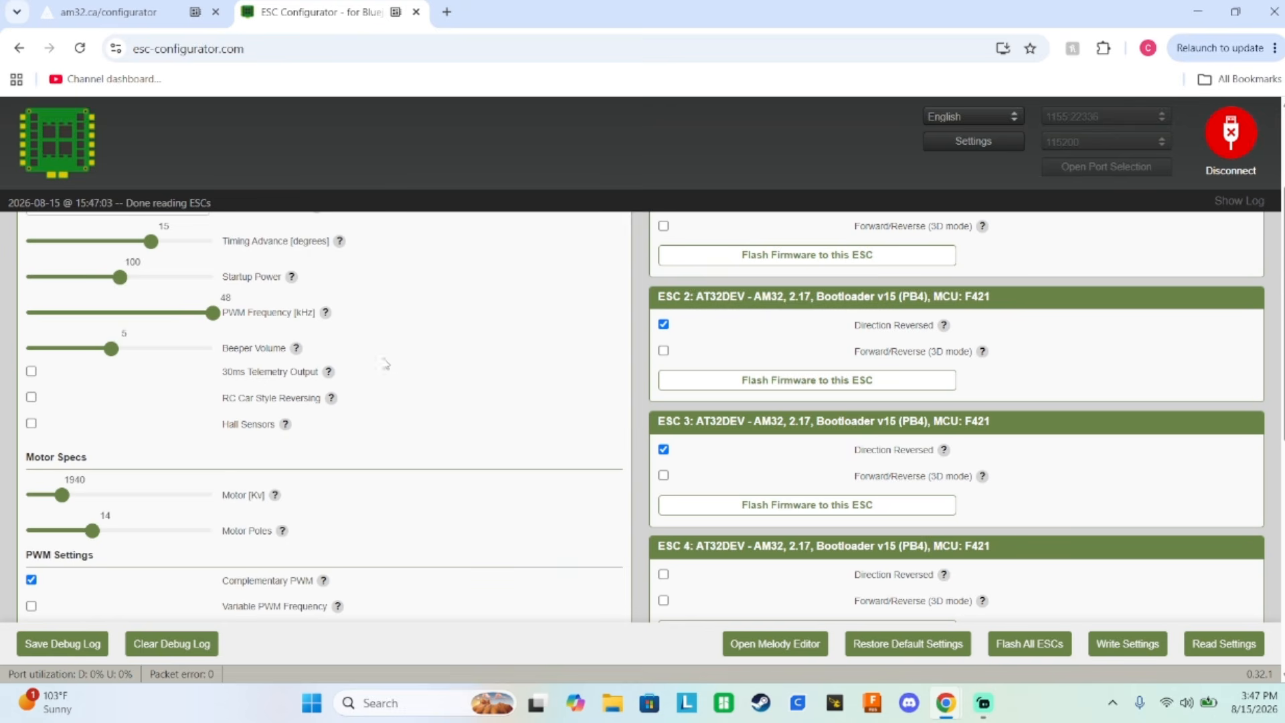
scroll(445, 325, up, 3)
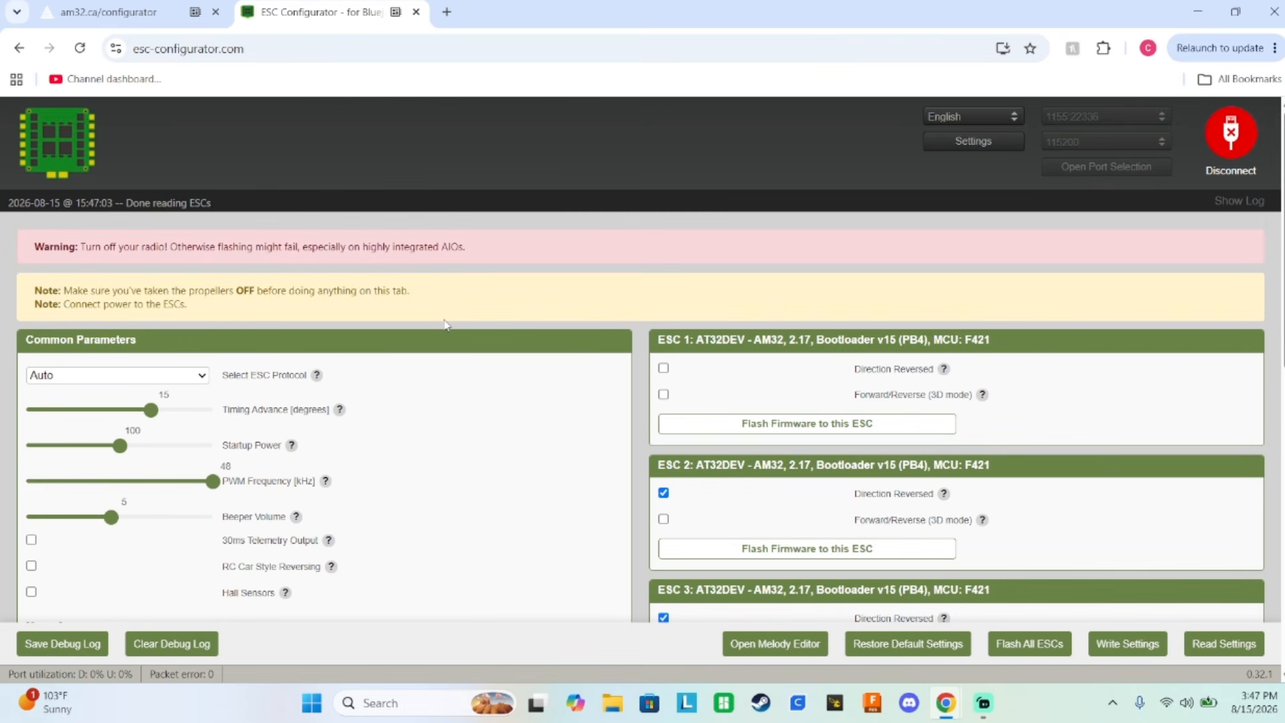
scroll(446, 325, down, 1)
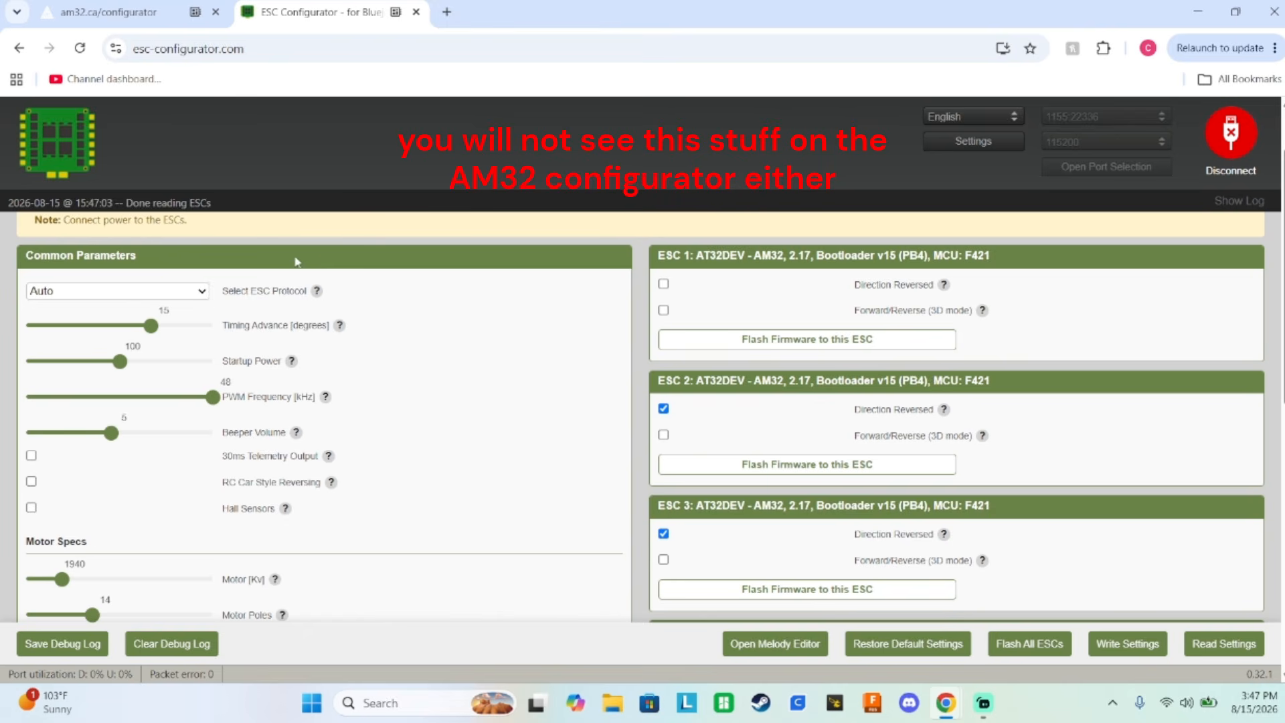
scroll(331, 289, down, 1)
scroll(273, 421, down, 5)
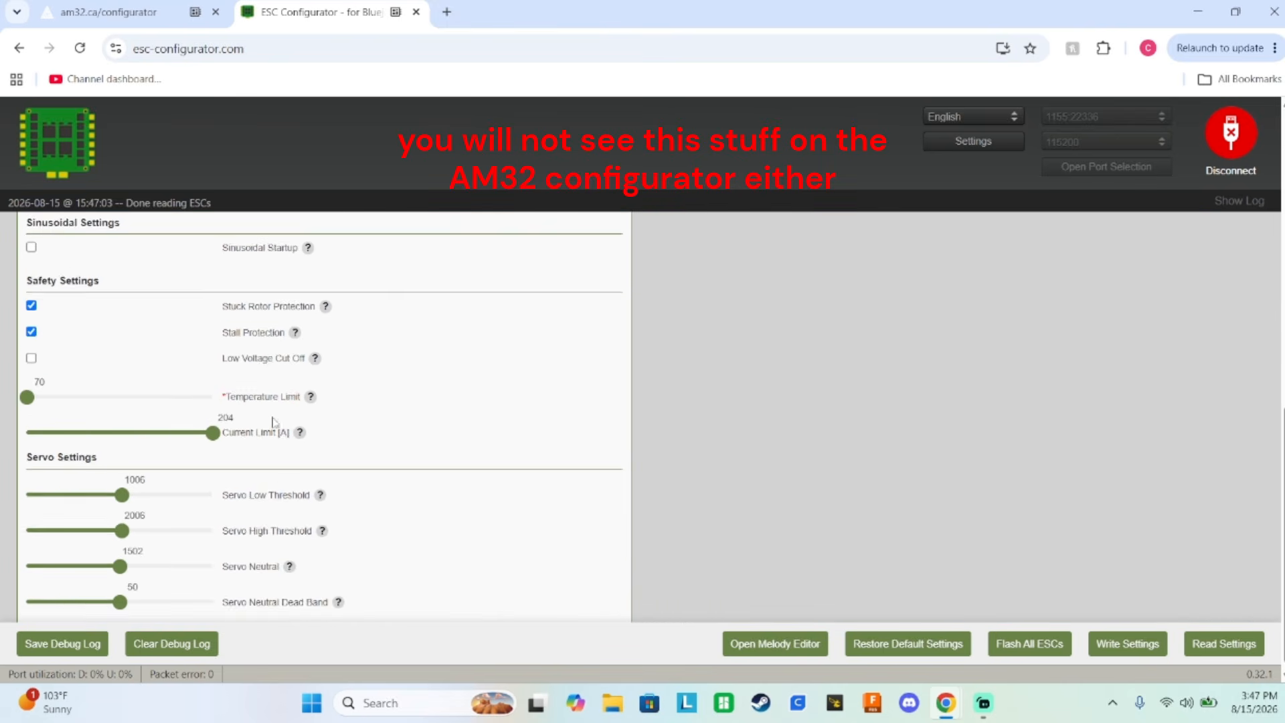
scroll(275, 415, up, 8)
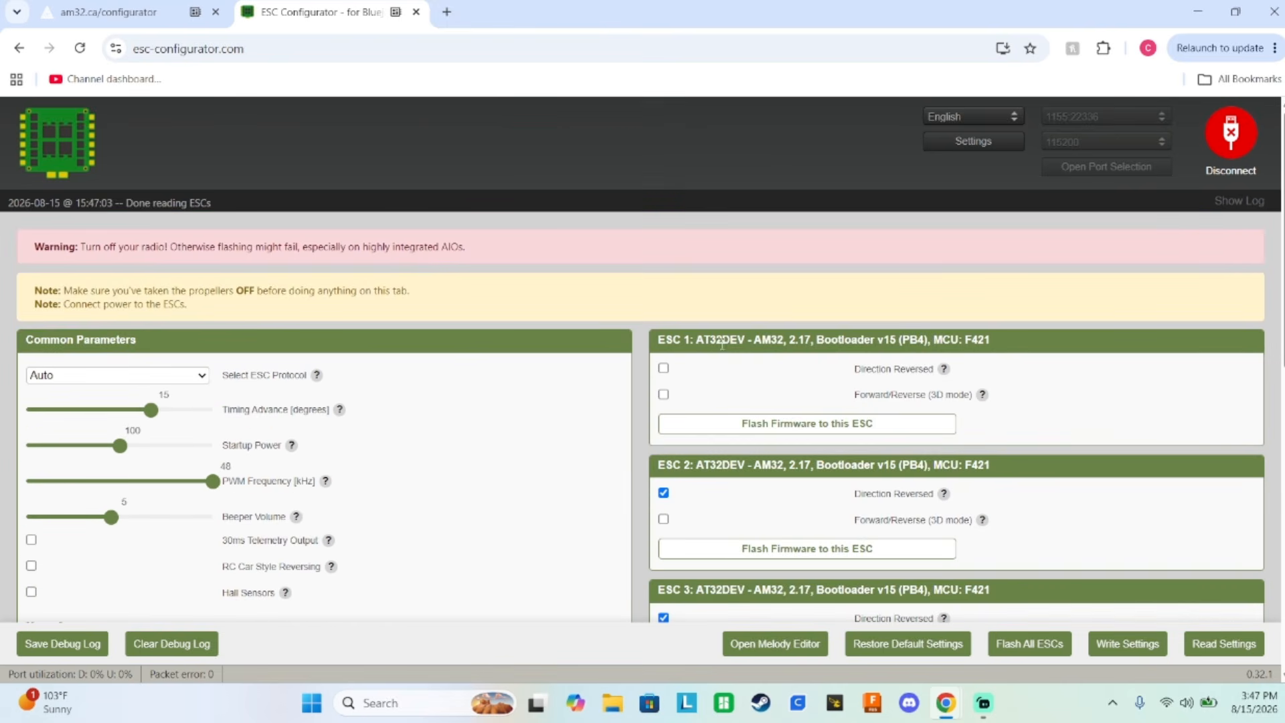
scroll(736, 342, down, 2)
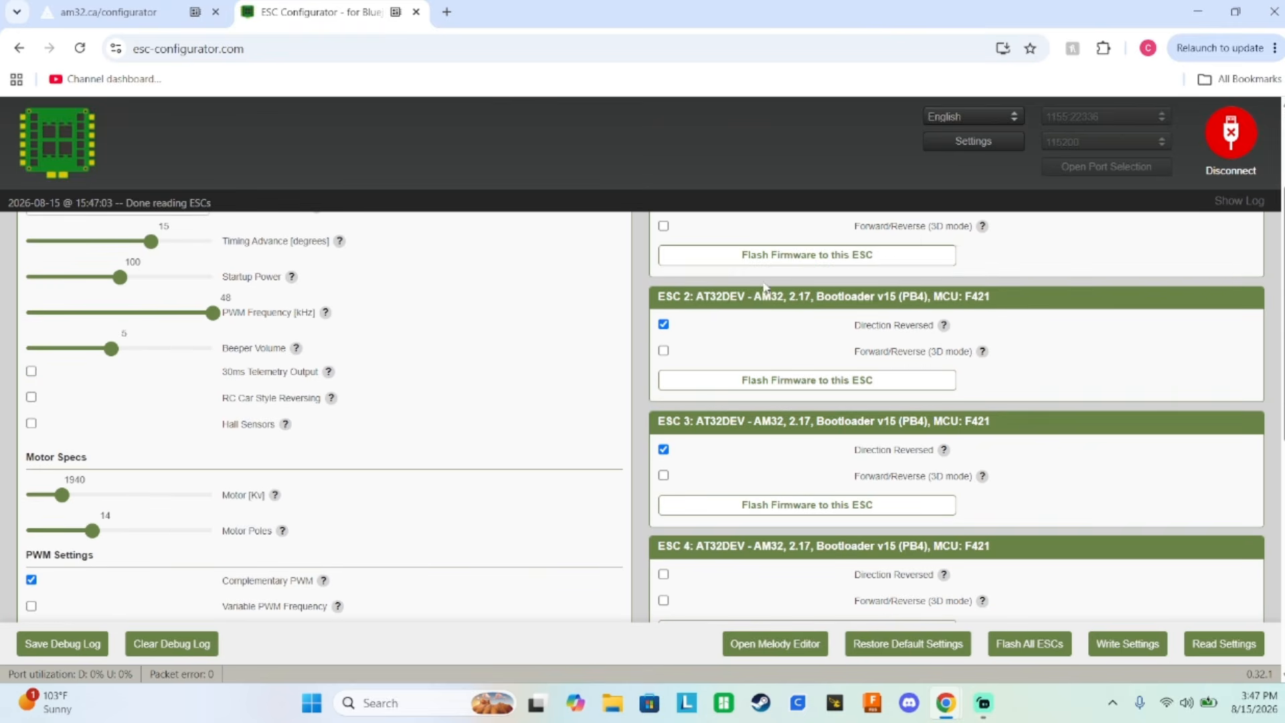
scroll(894, 263, up, 1)
scroll(893, 263, up, 1)
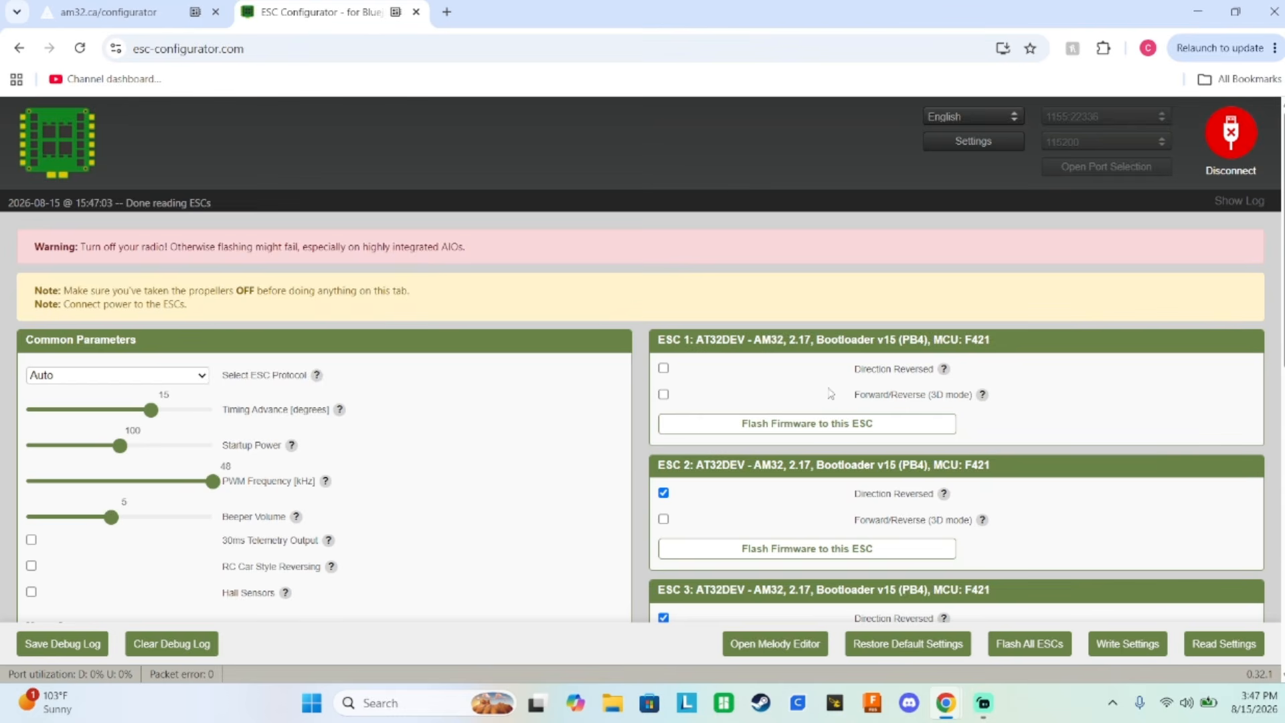
scroll(744, 253, down, 2)
scroll(812, 330, down, 3)
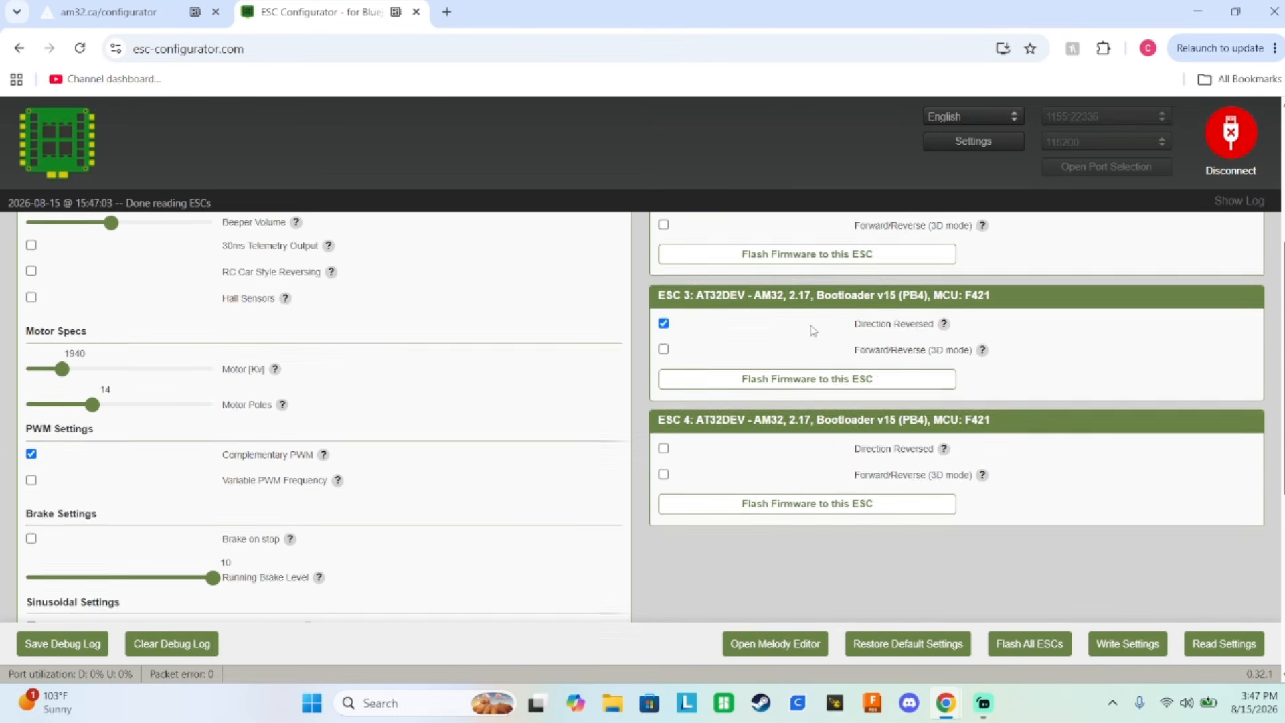
scroll(852, 392, up, 3)
scroll(853, 391, up, 2)
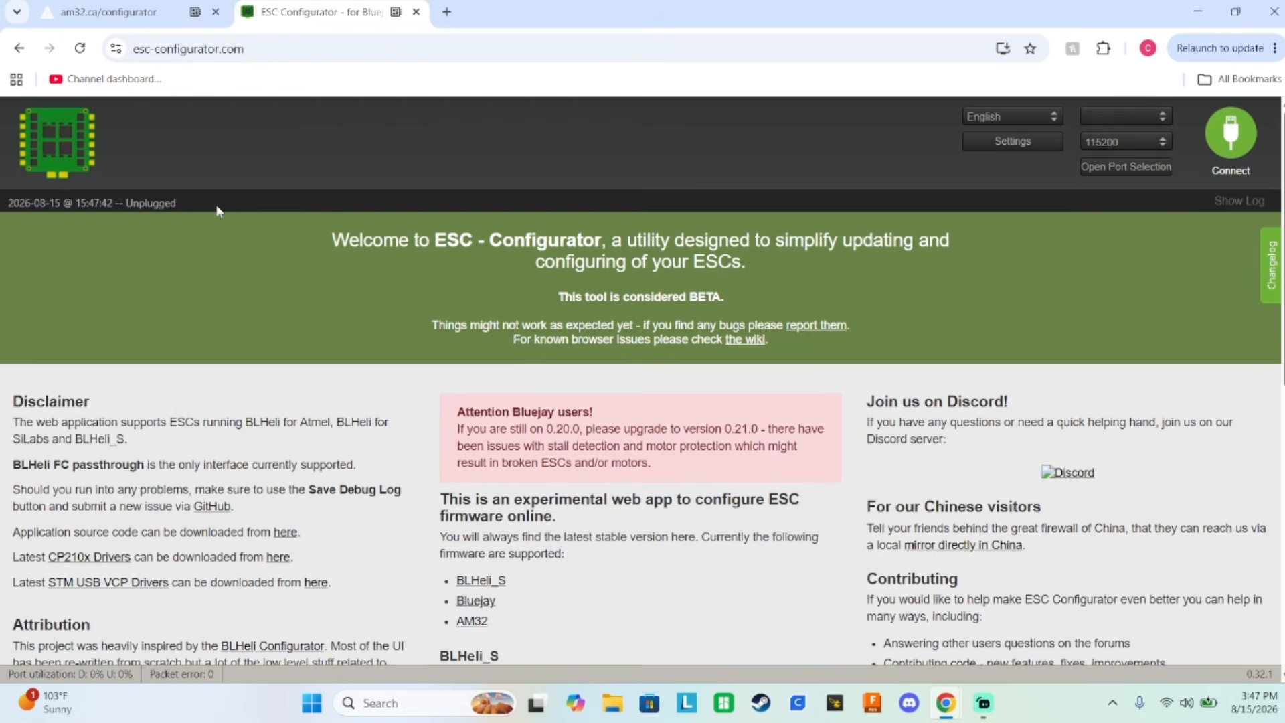
Close the ESC Configurator page and reconnect the AM32 Configurator to the flight controller on port 0x0483:0x5740 at 115200.
click(107, 12)
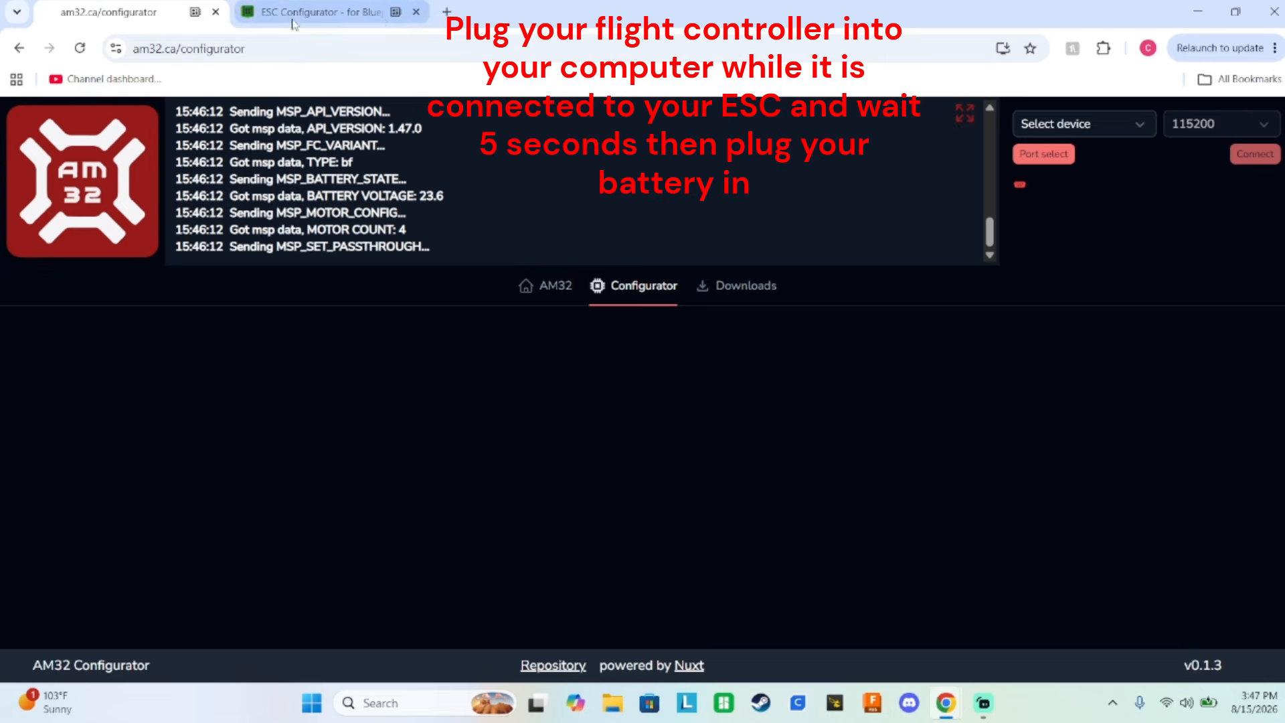
click(416, 12)
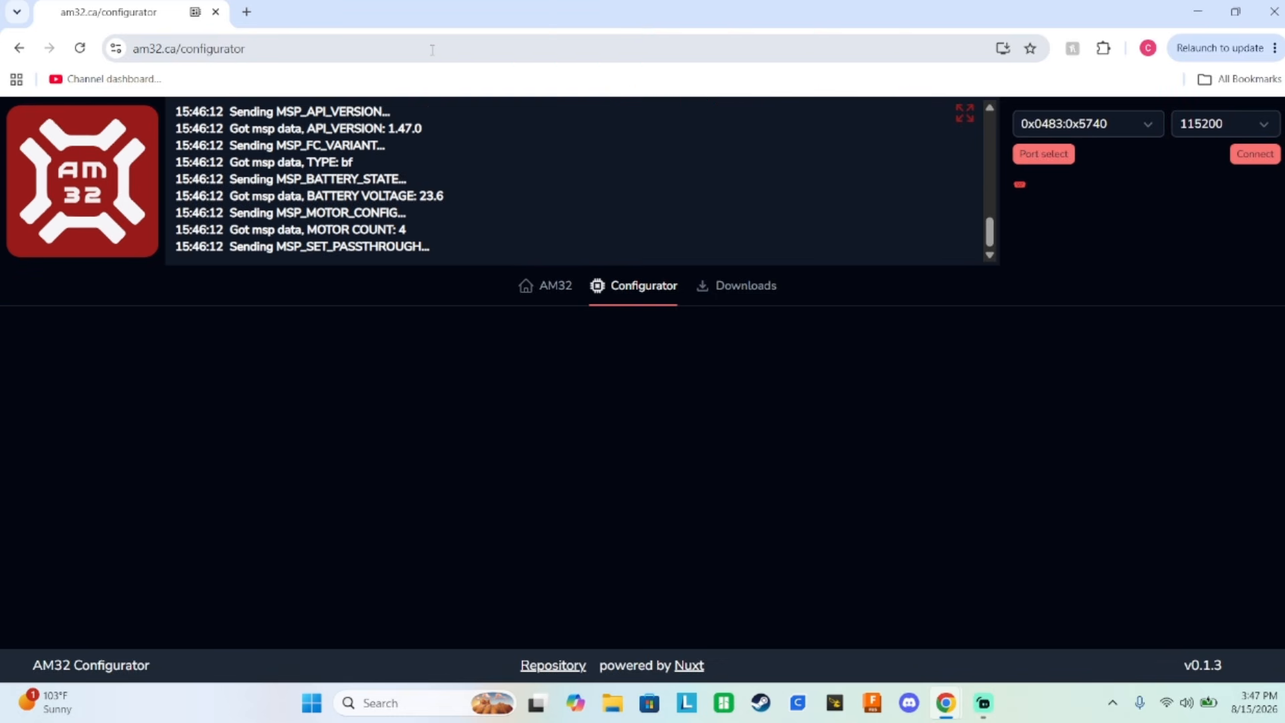
click(1260, 153)
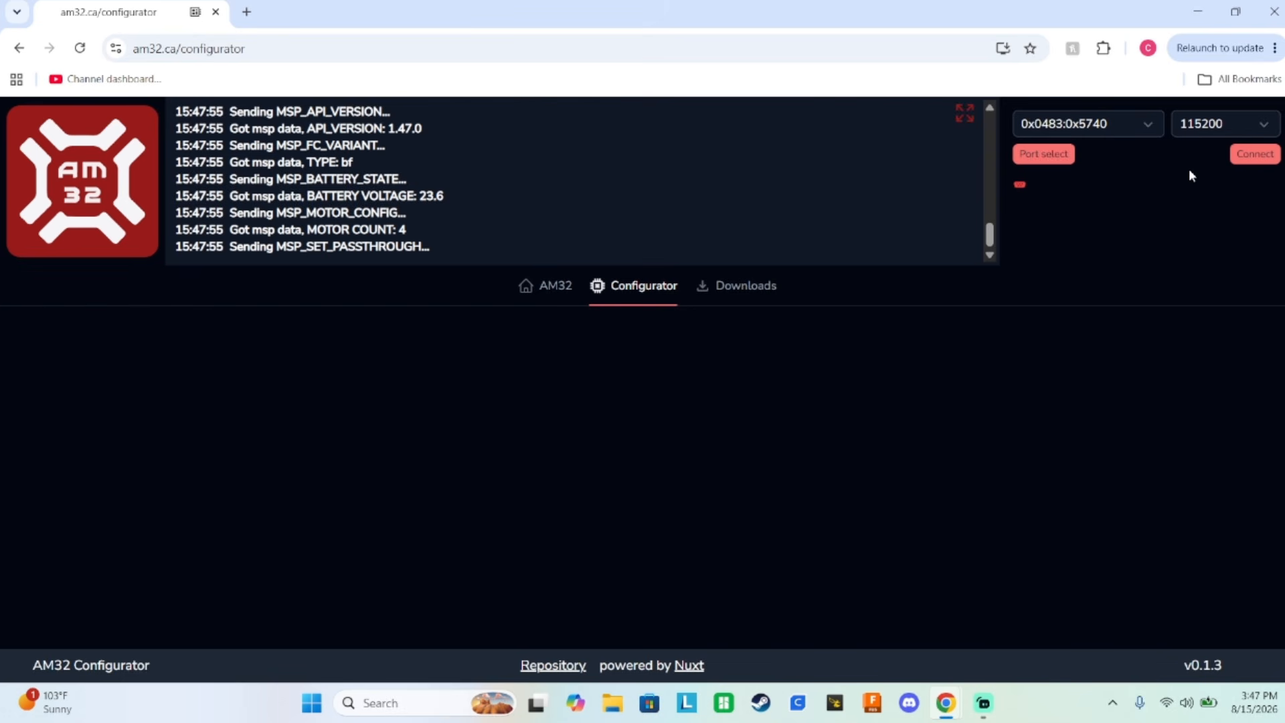
Review the bootloader, firmware and reversal details of the four ESCs together with their motor settings.
scroll(977, 340, down, 2)
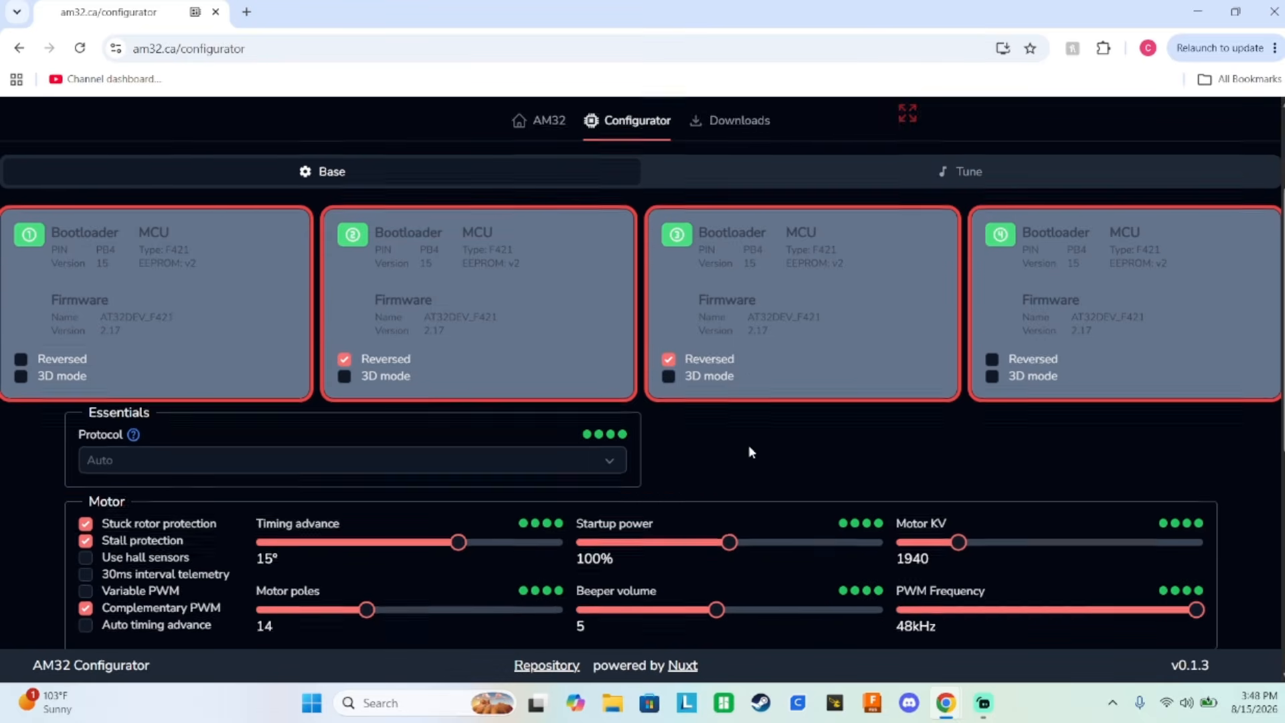
scroll(749, 444, up, 2)
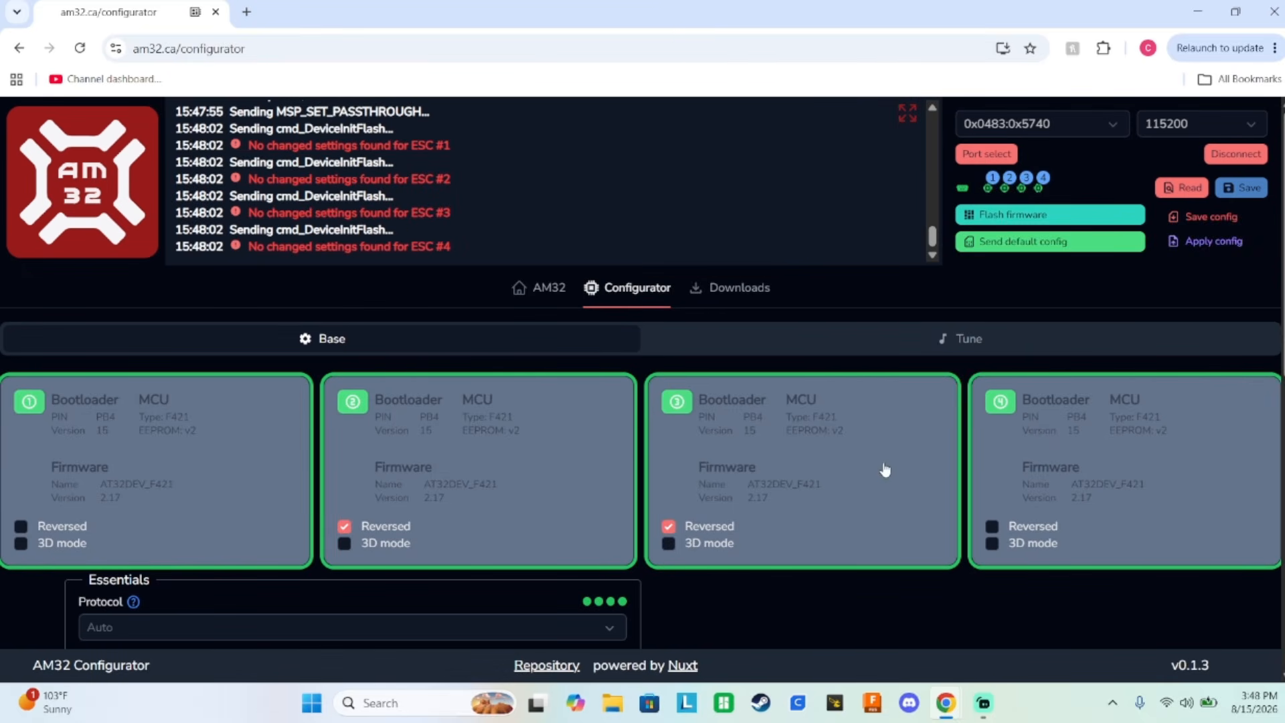
scroll(971, 444, down, 1)
scroll(972, 444, down, 2)
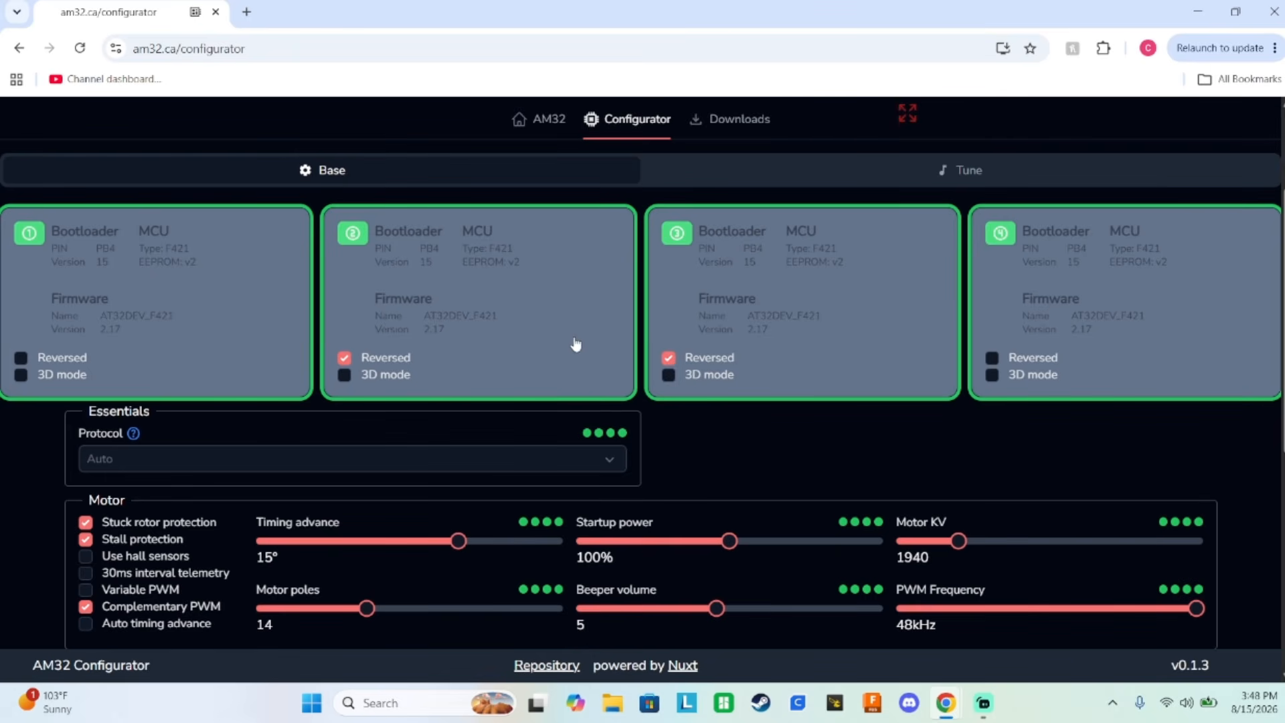
scroll(644, 351, up, 3)
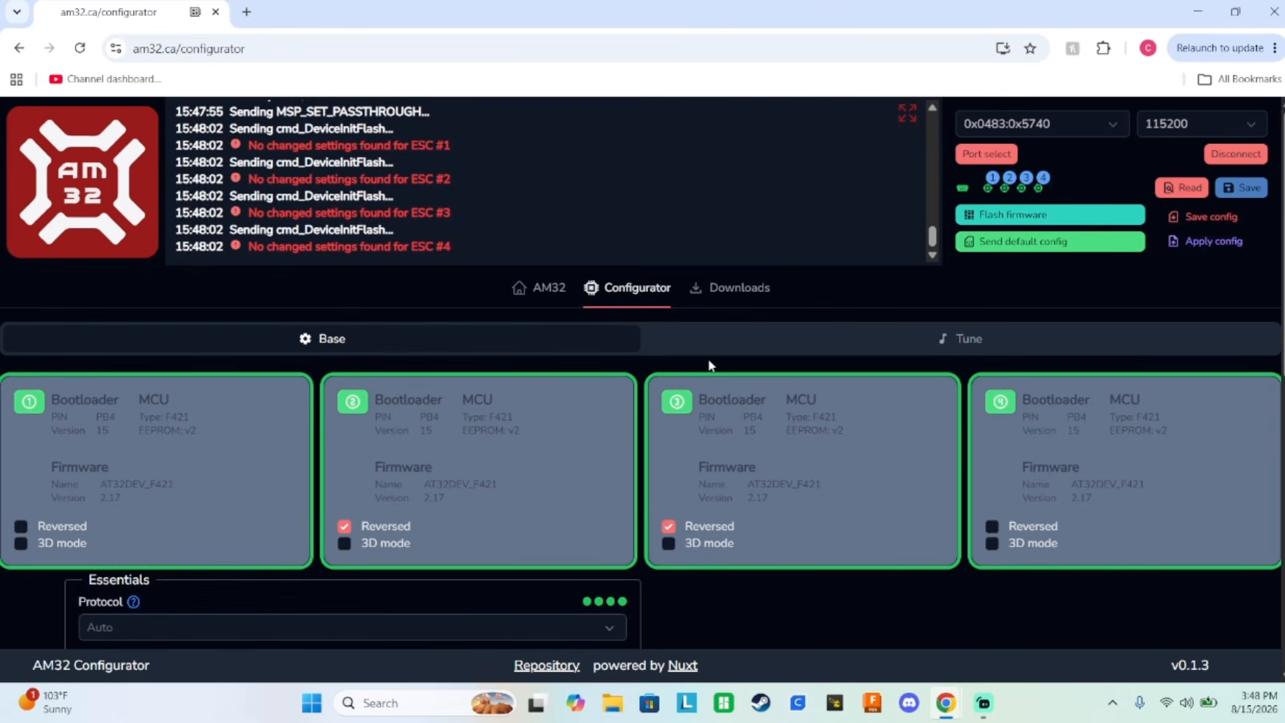
scroll(736, 428, down, 4)
scroll(742, 437, up, 4)
Open the firmware flashing options and examine the available release versions and the local file source, ending on the release source.
click(1034, 212)
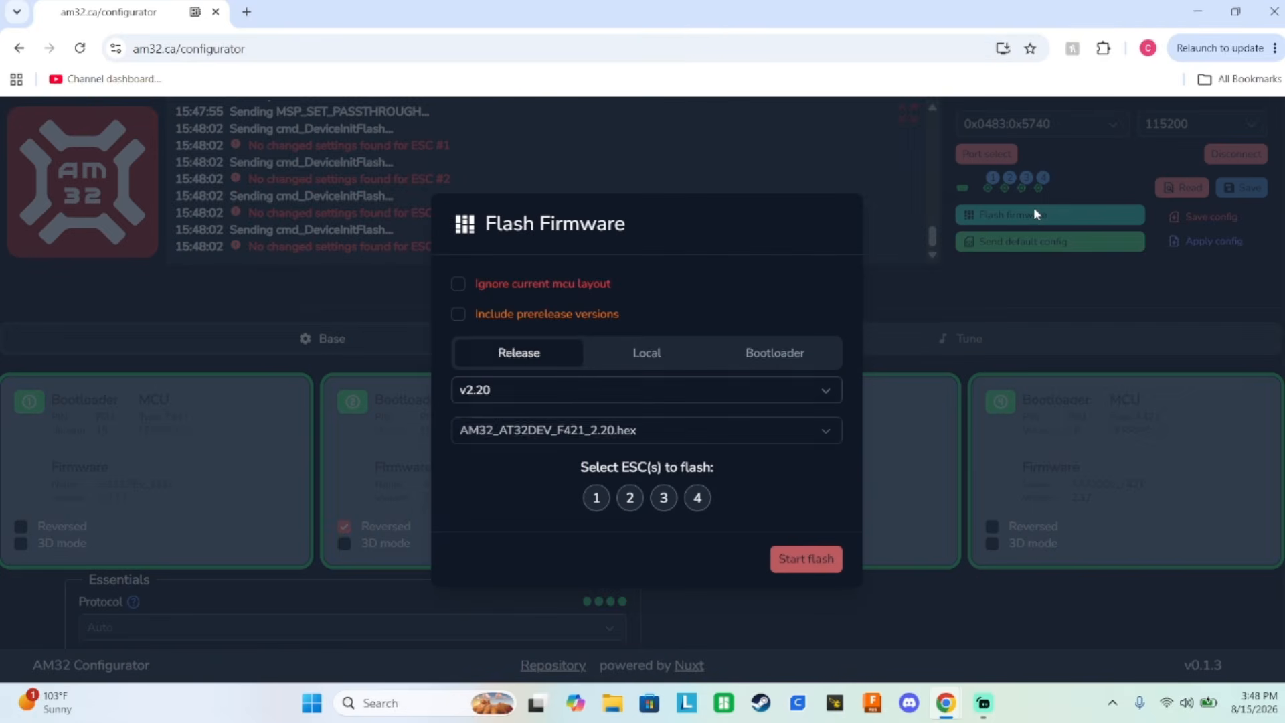
click(553, 392)
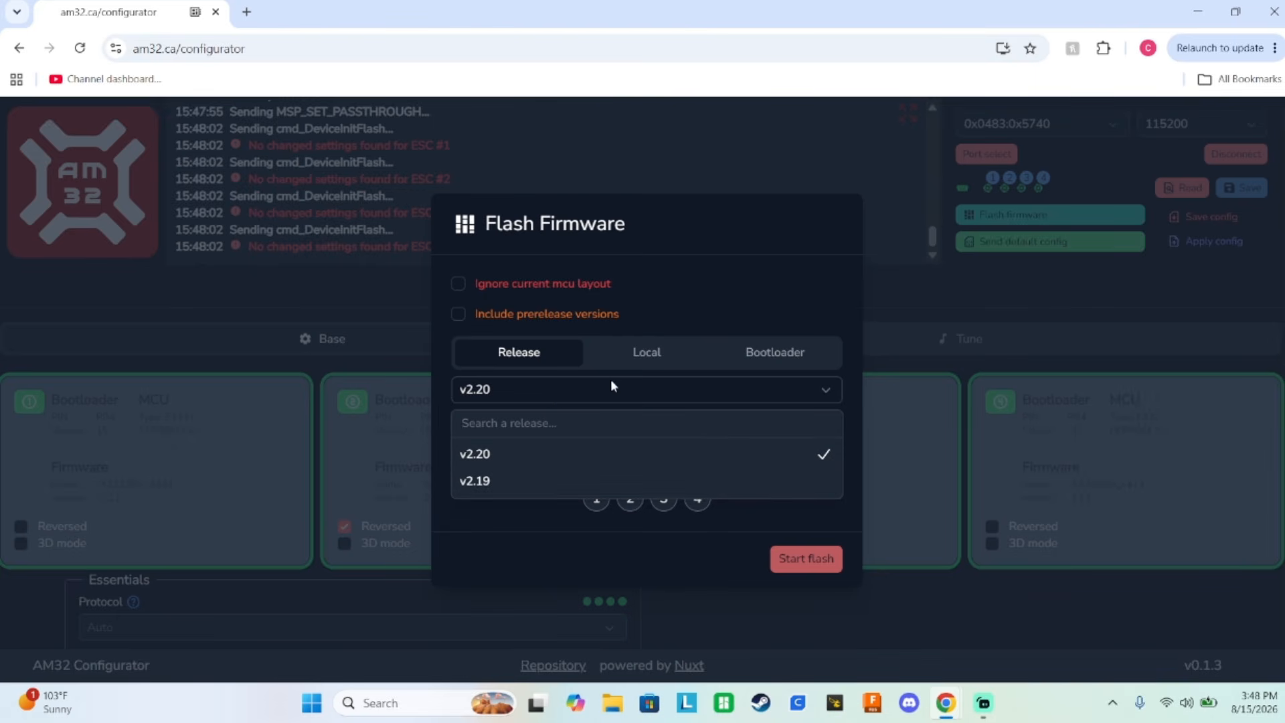
click(522, 353)
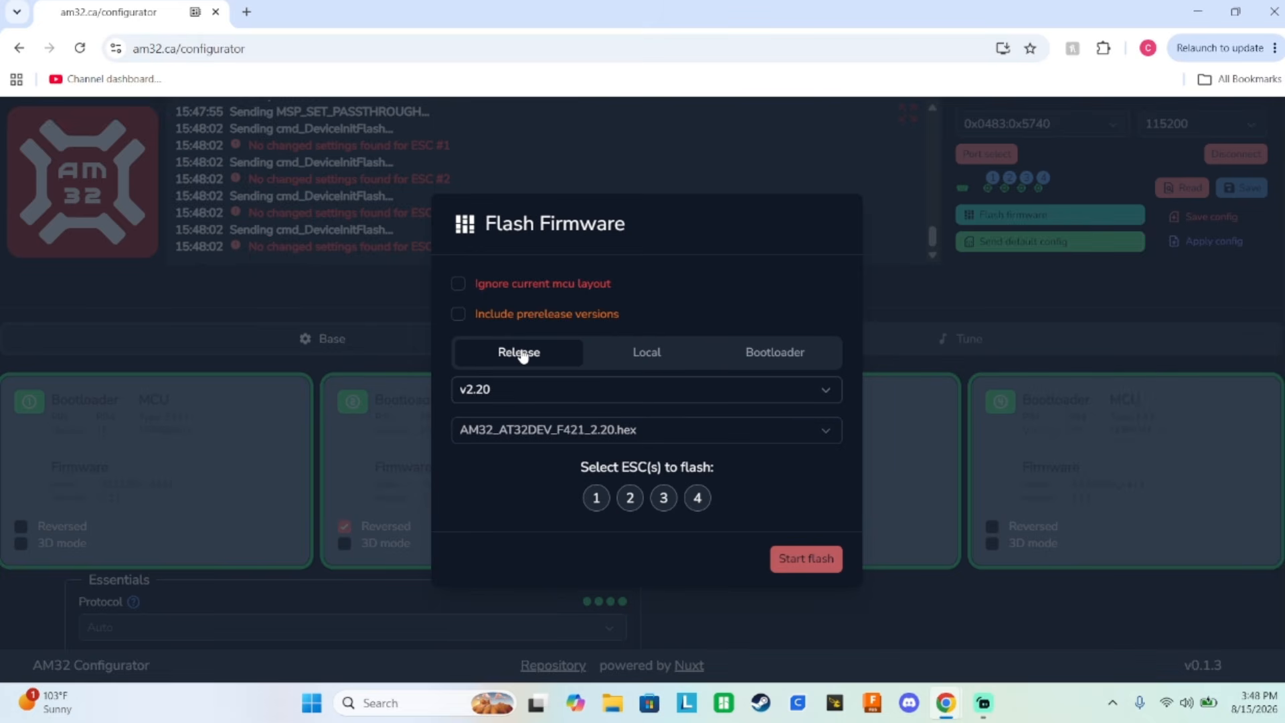
click(534, 392)
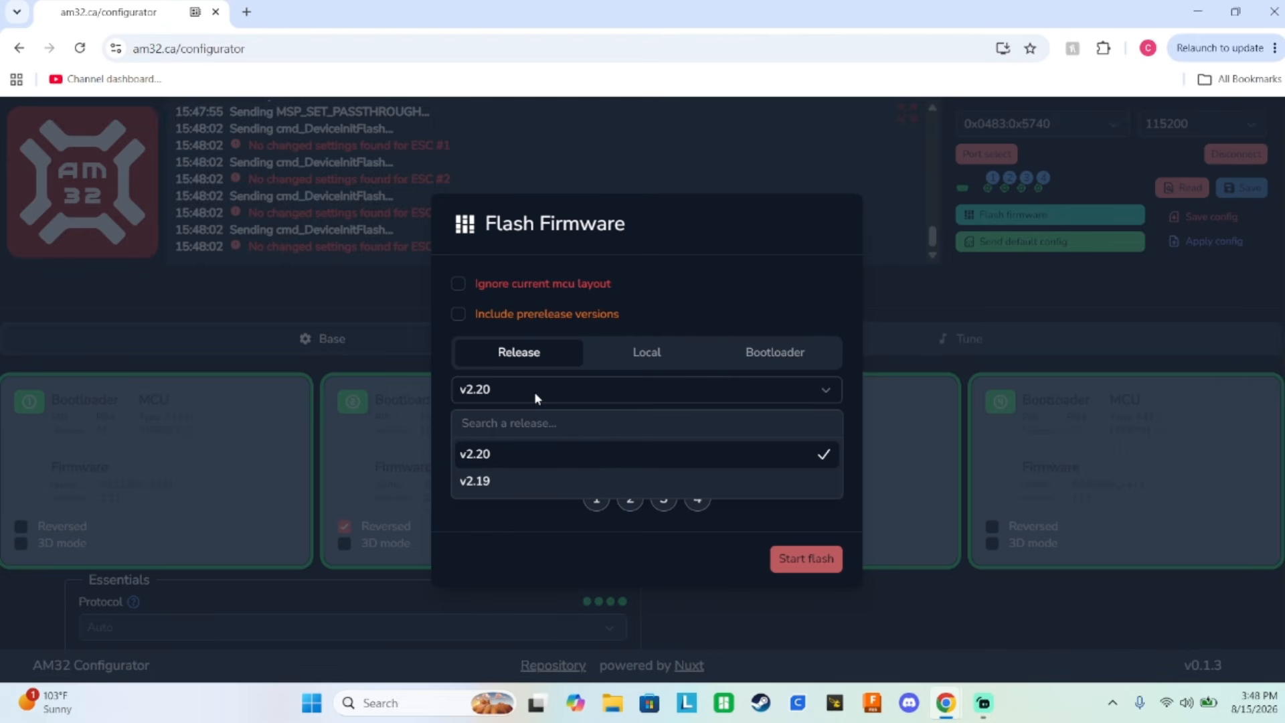
click(534, 365)
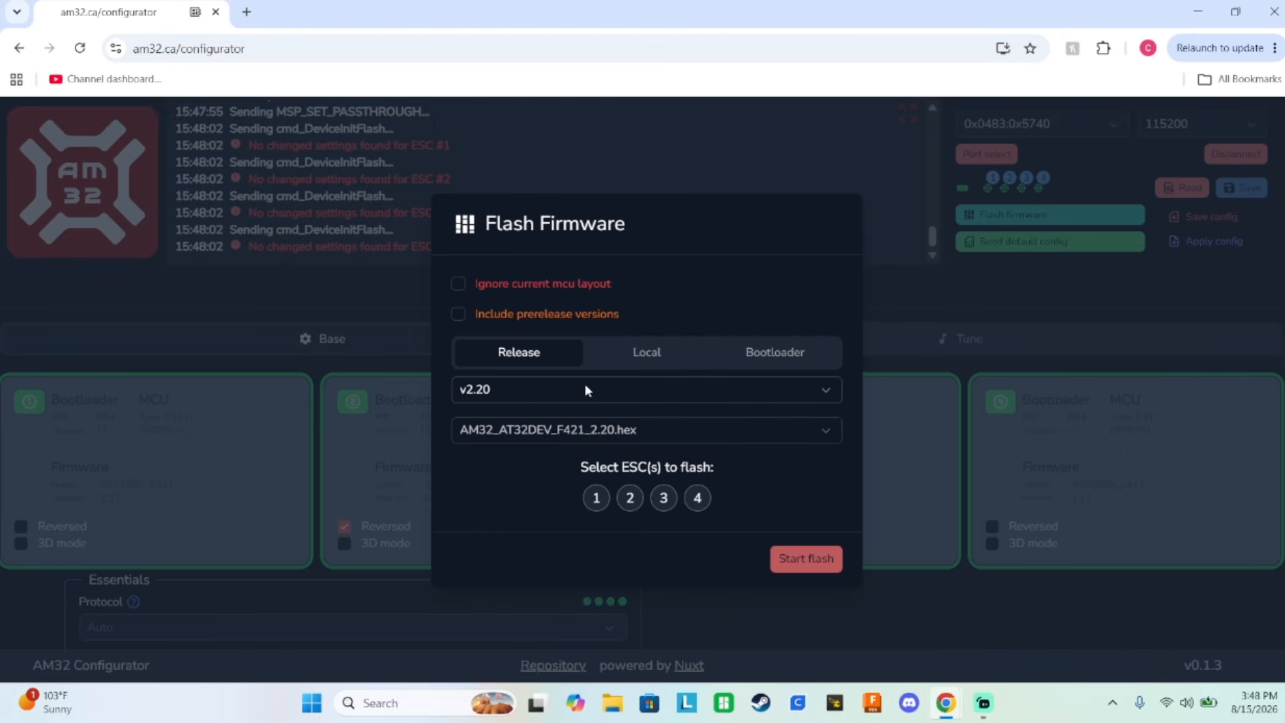
click(629, 352)
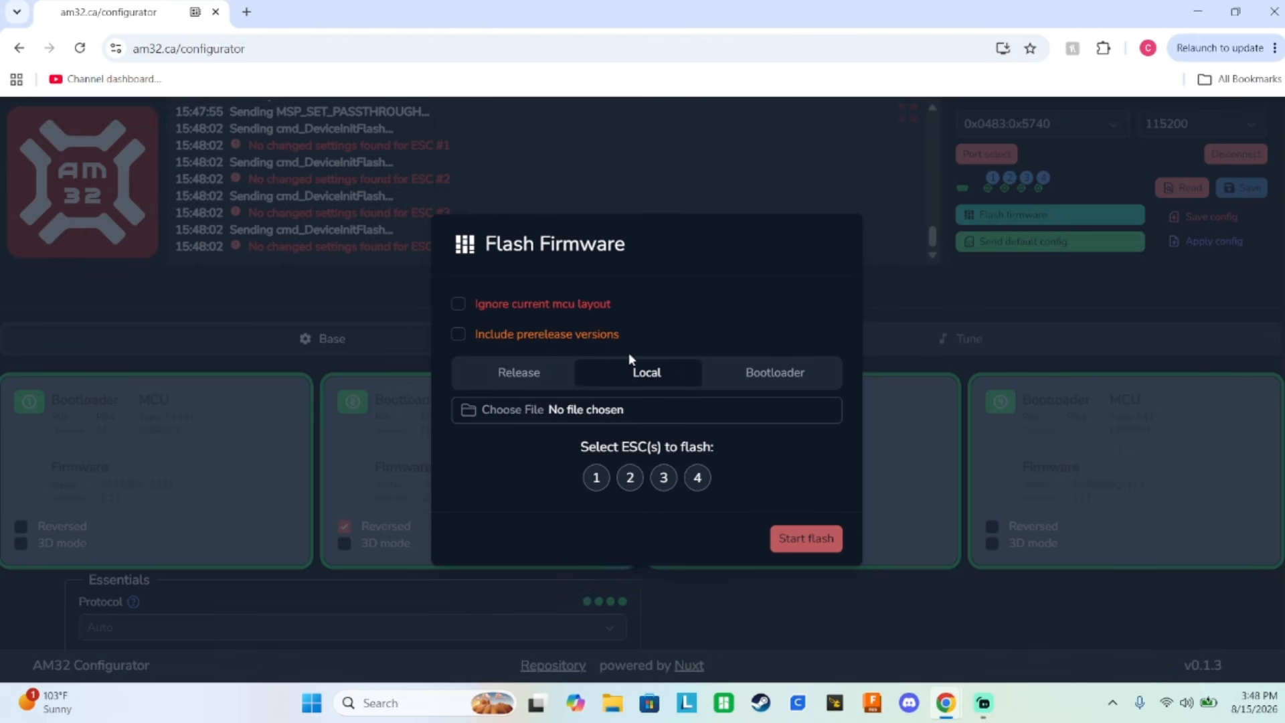
click(544, 372)
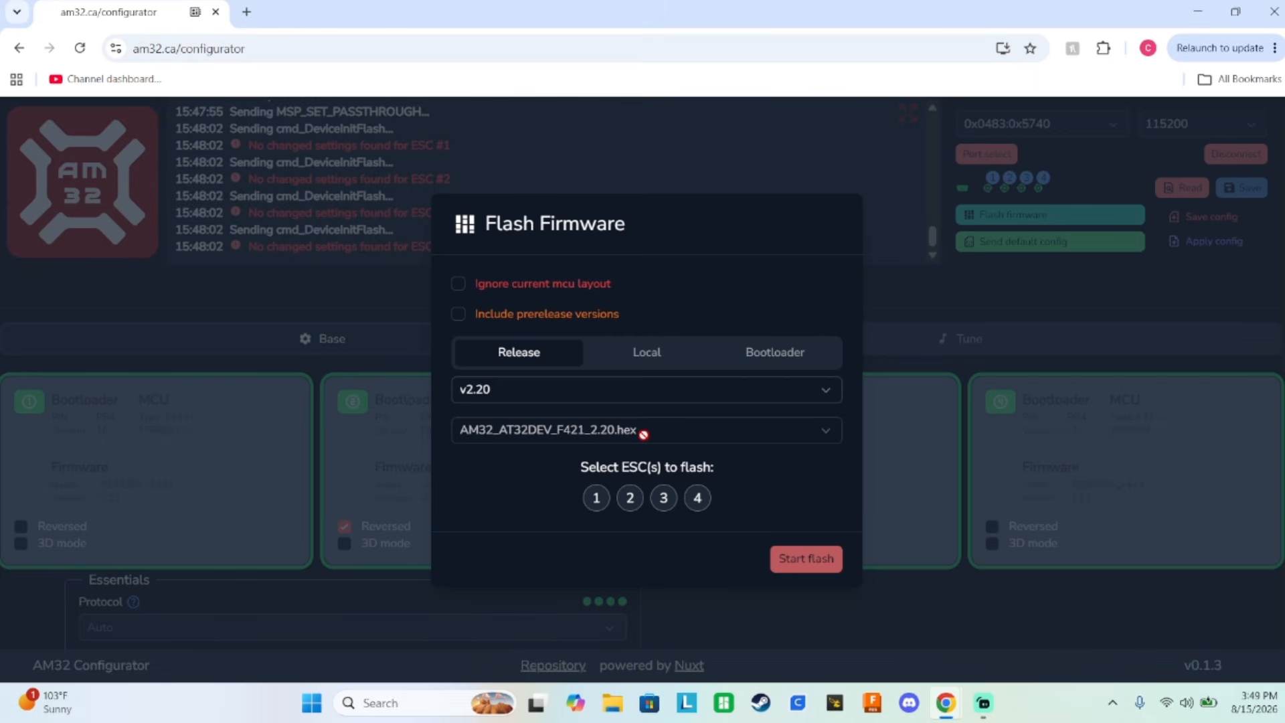
Search the web for "am32 2.17 esc firmware" in a new tab and open the am32-firmware/AM32 Releases page on GitHub.
click(248, 13)
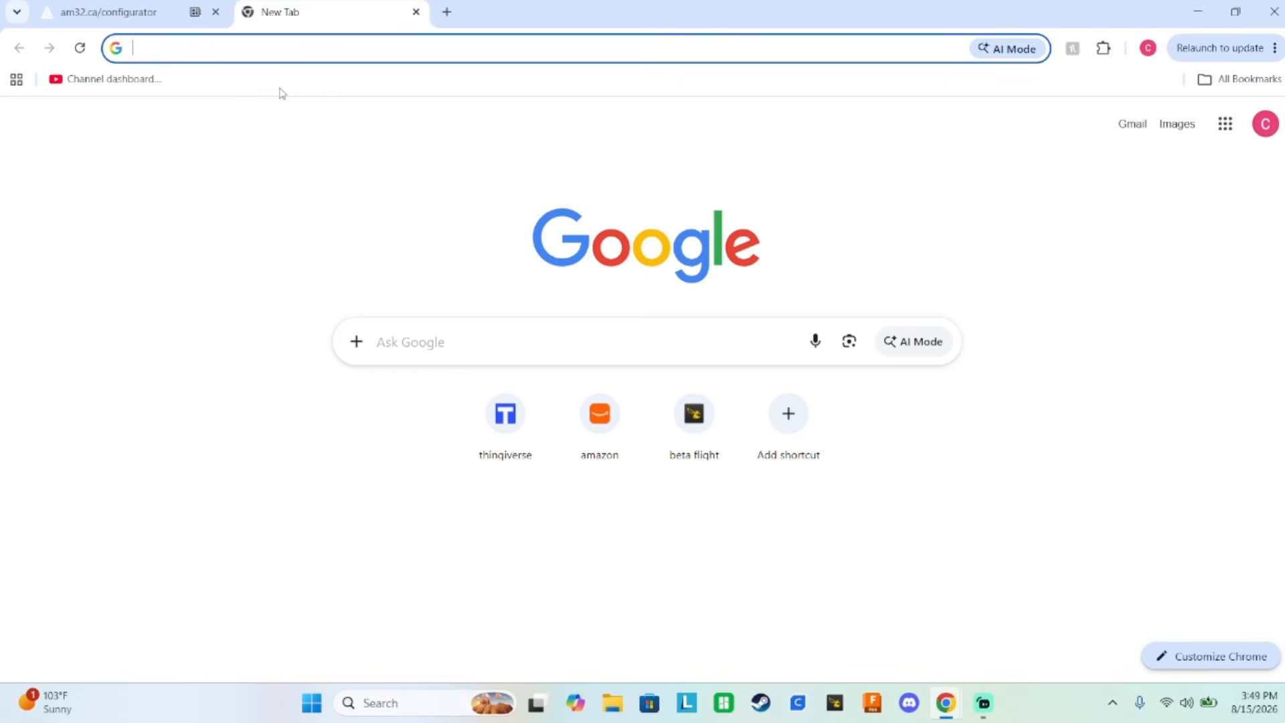
text(am32)
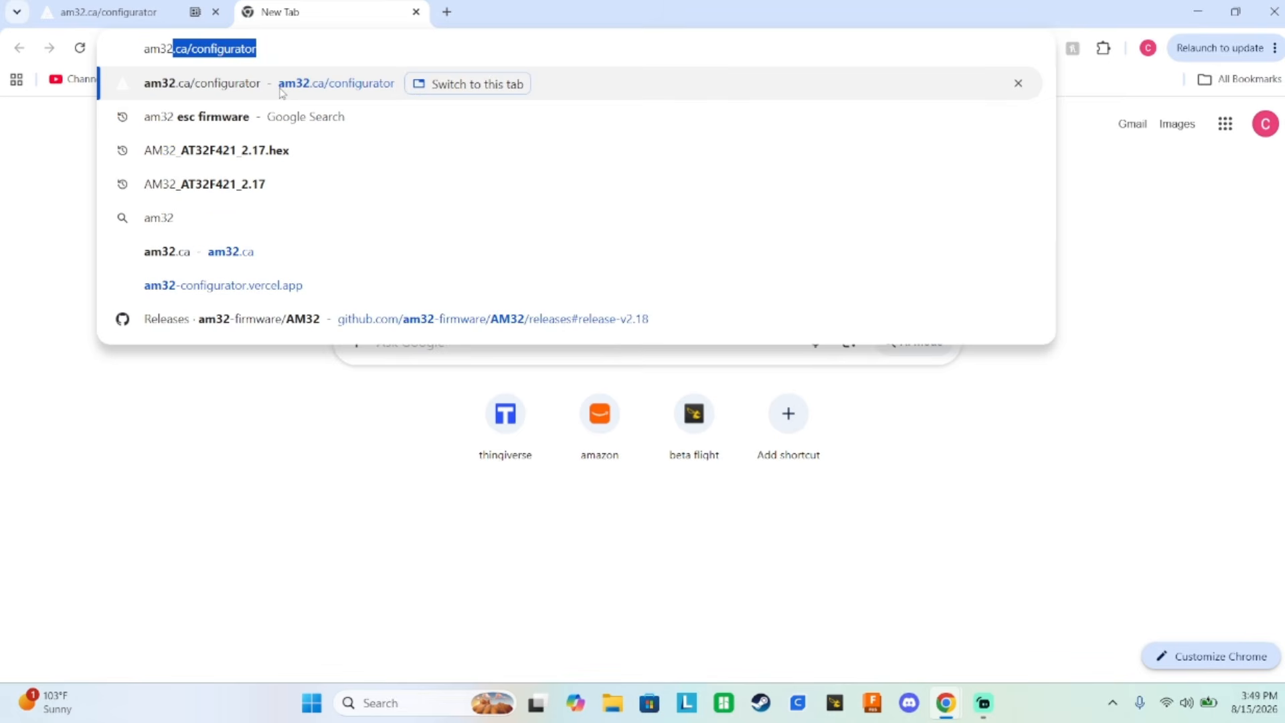
text( 2.)
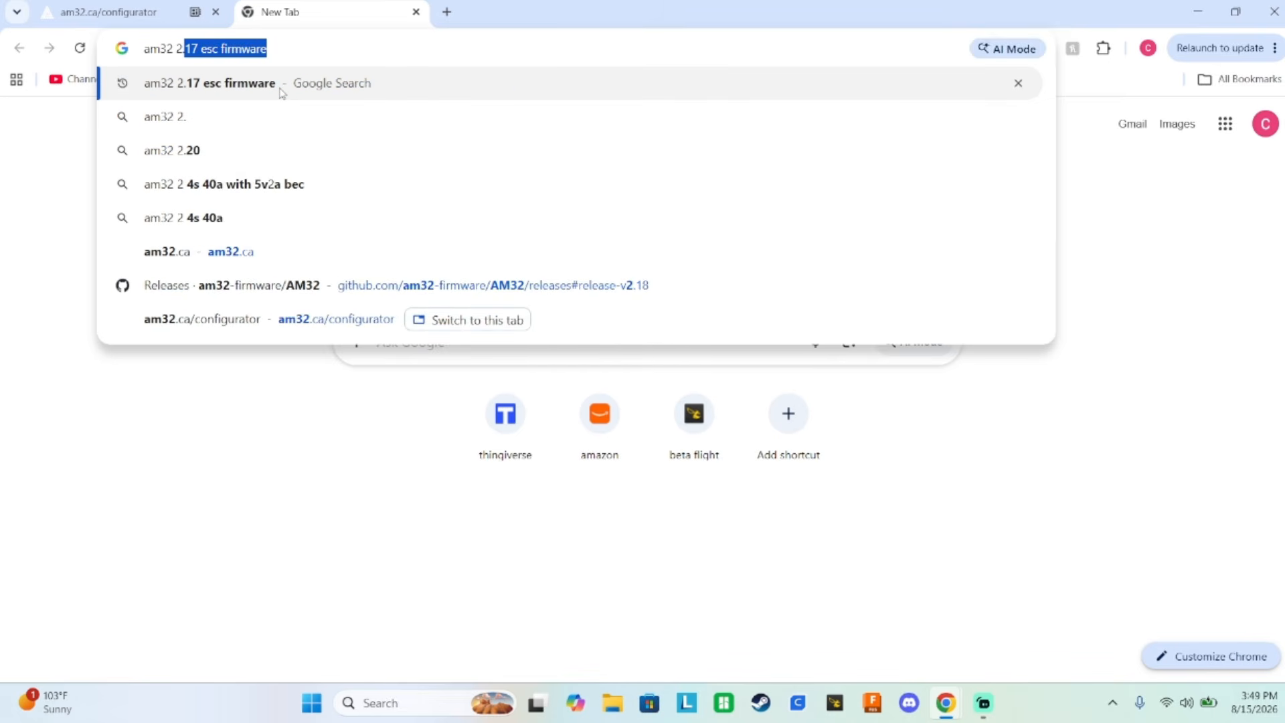
text(17)
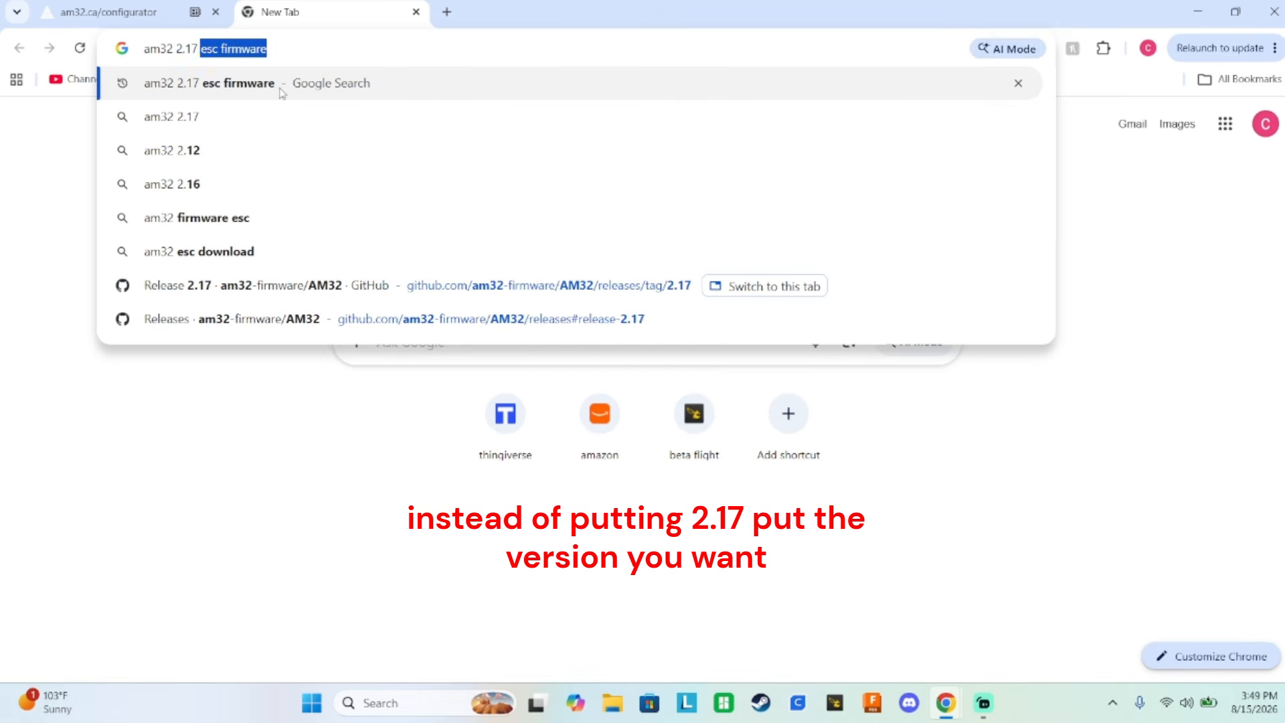
click(279, 88)
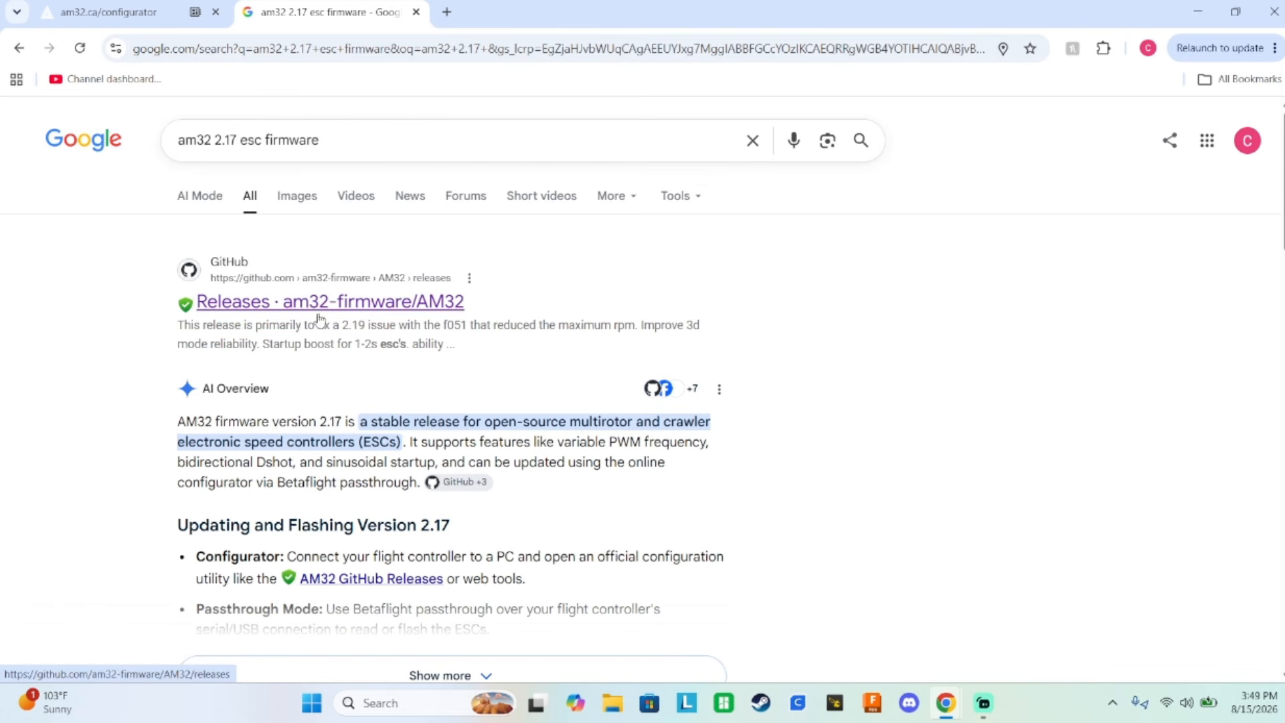
click(379, 304)
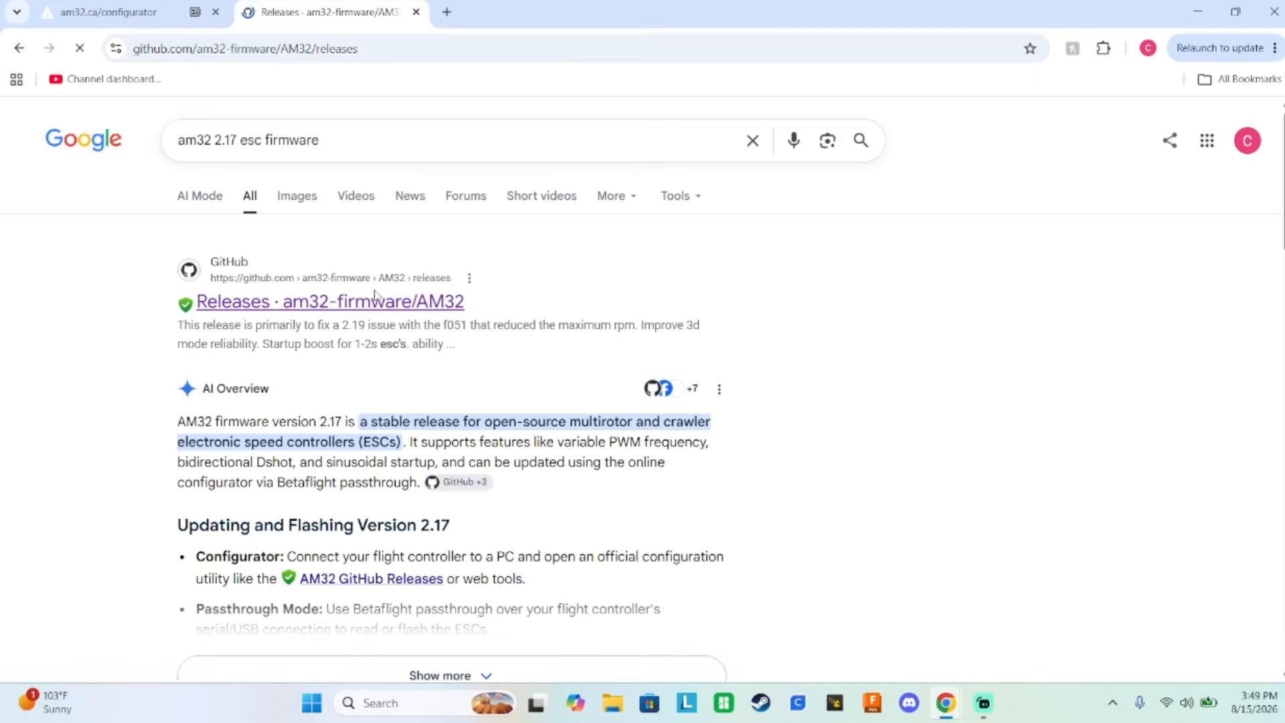
Examine the release list and the release notes of AM32 versions 2.20 and 2.21.
scroll(373, 290, down, 3)
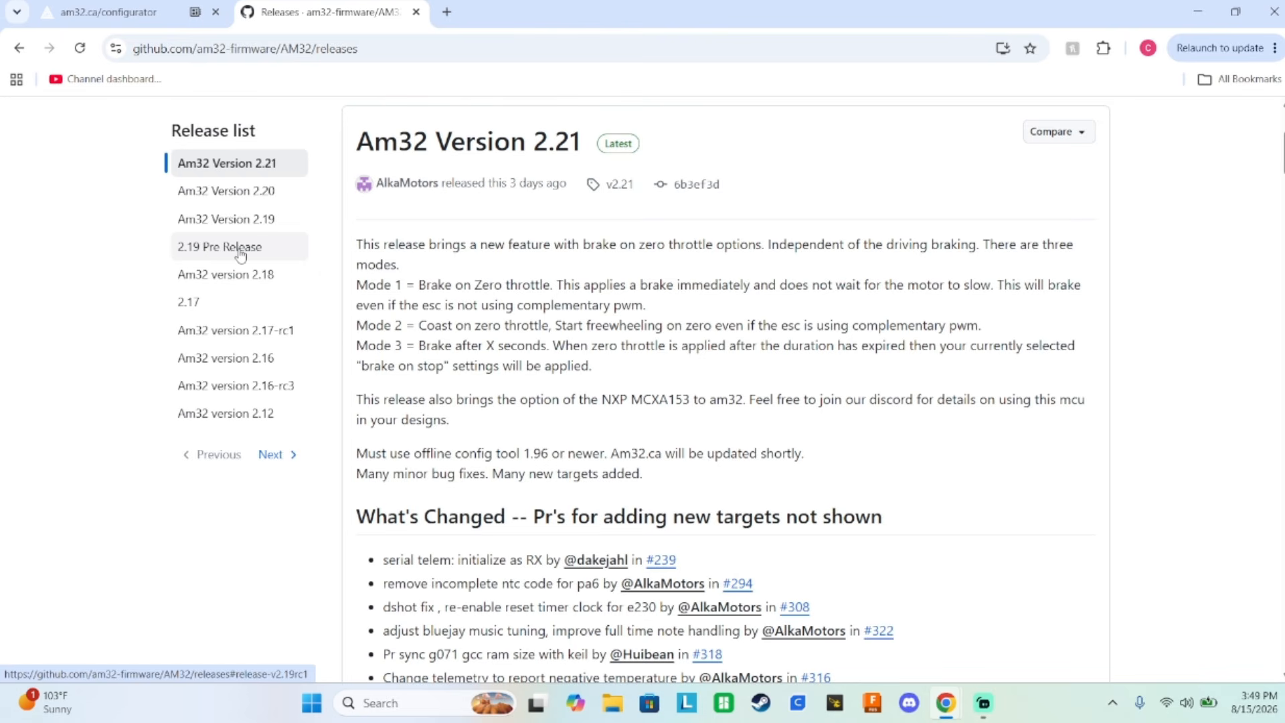
click(230, 193)
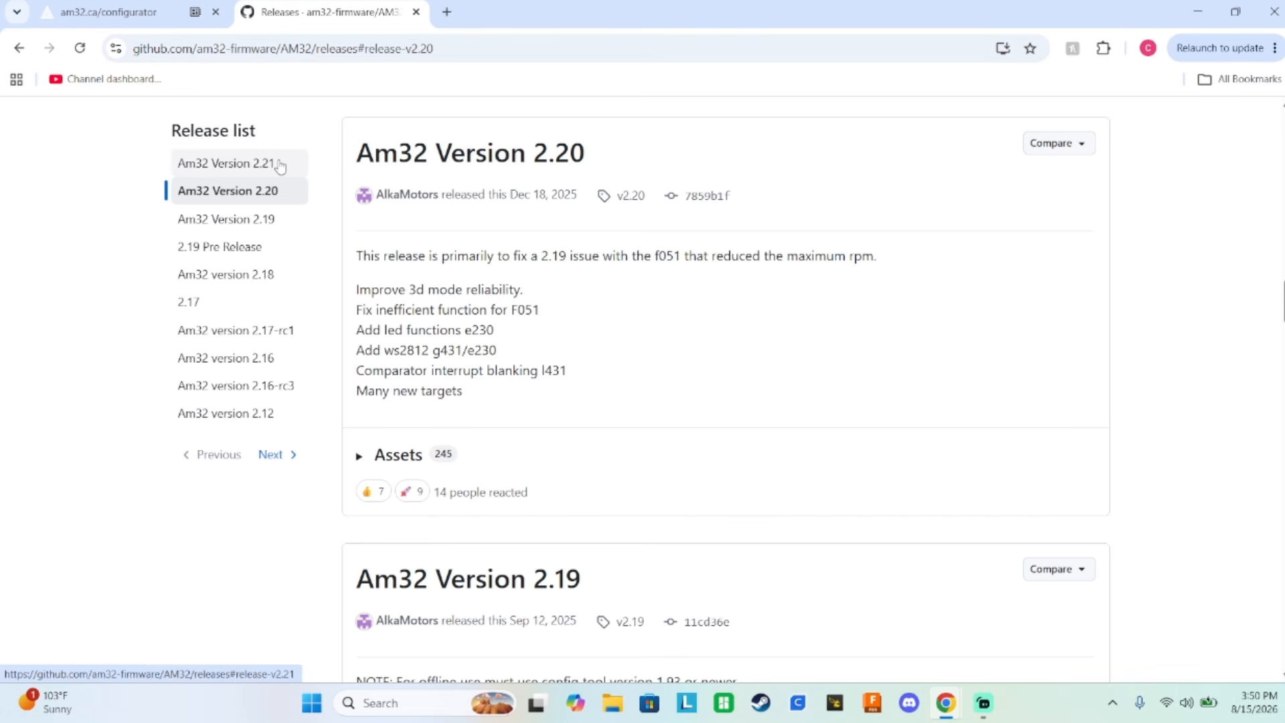
click(230, 163)
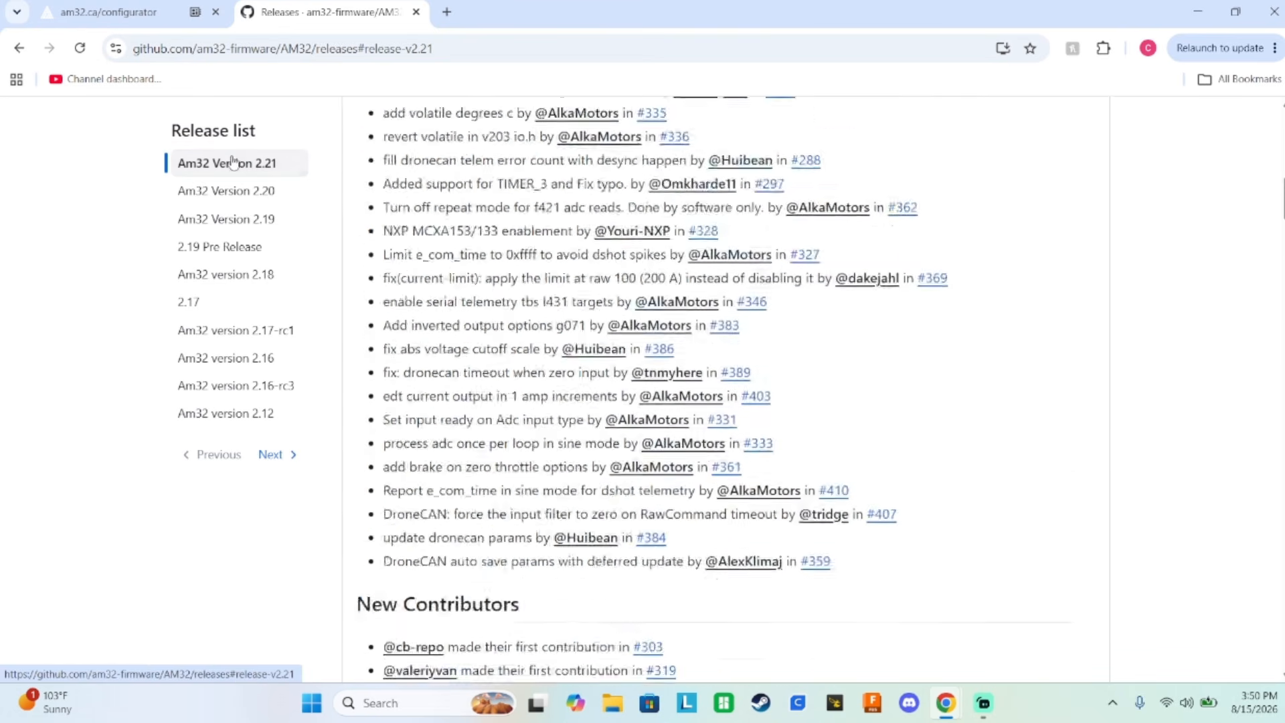
scroll(526, 365, down, 3)
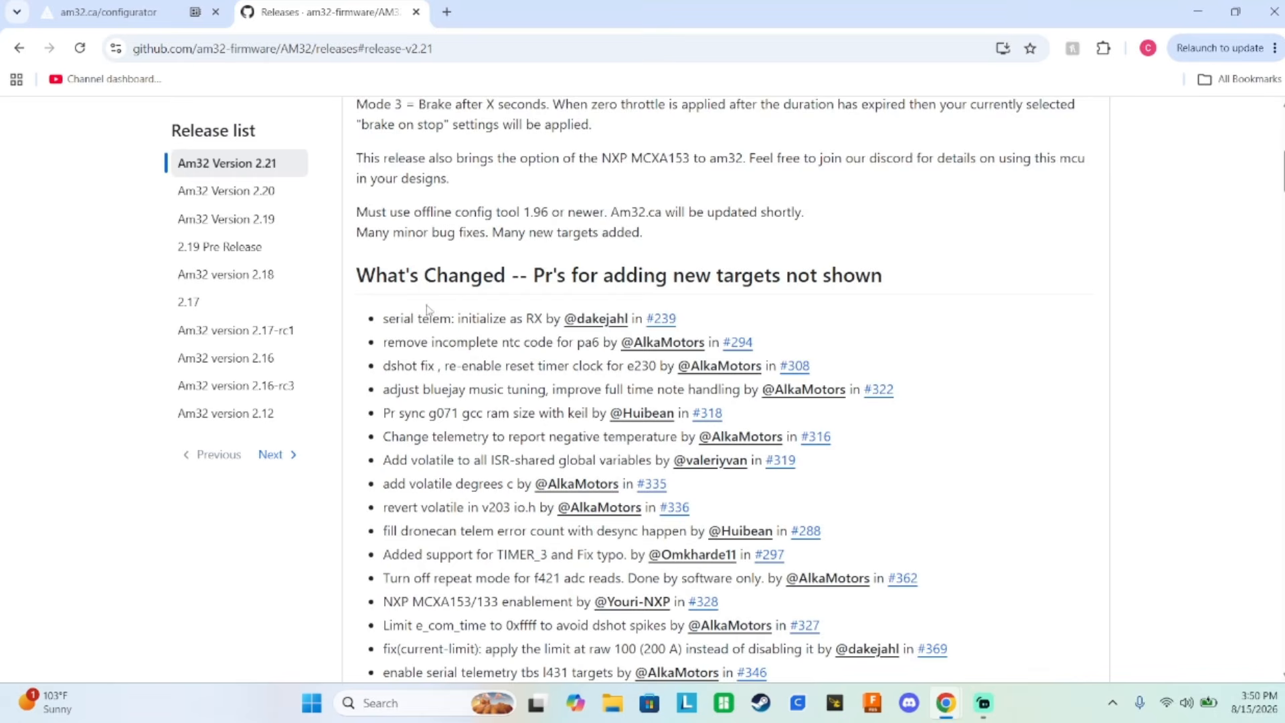
scroll(428, 310, down, 1)
scroll(450, 185, down, 2)
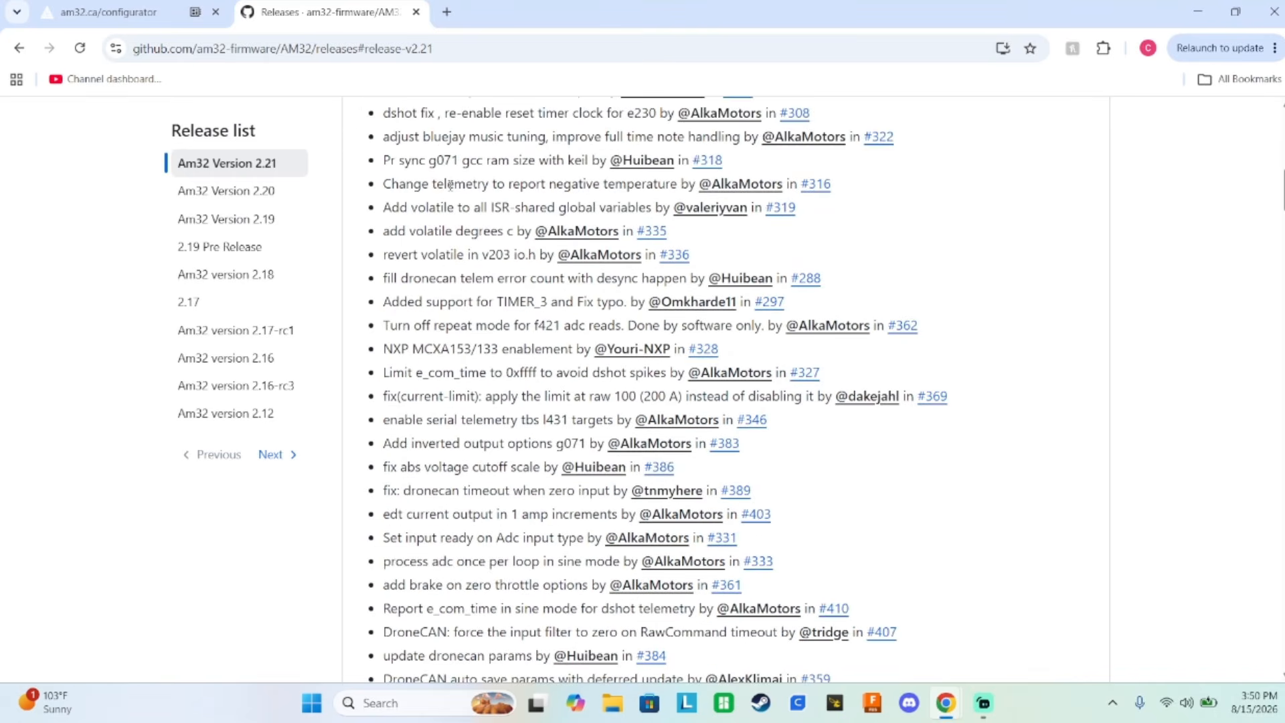
scroll(451, 186, down, 3)
scroll(458, 369, up, 7)
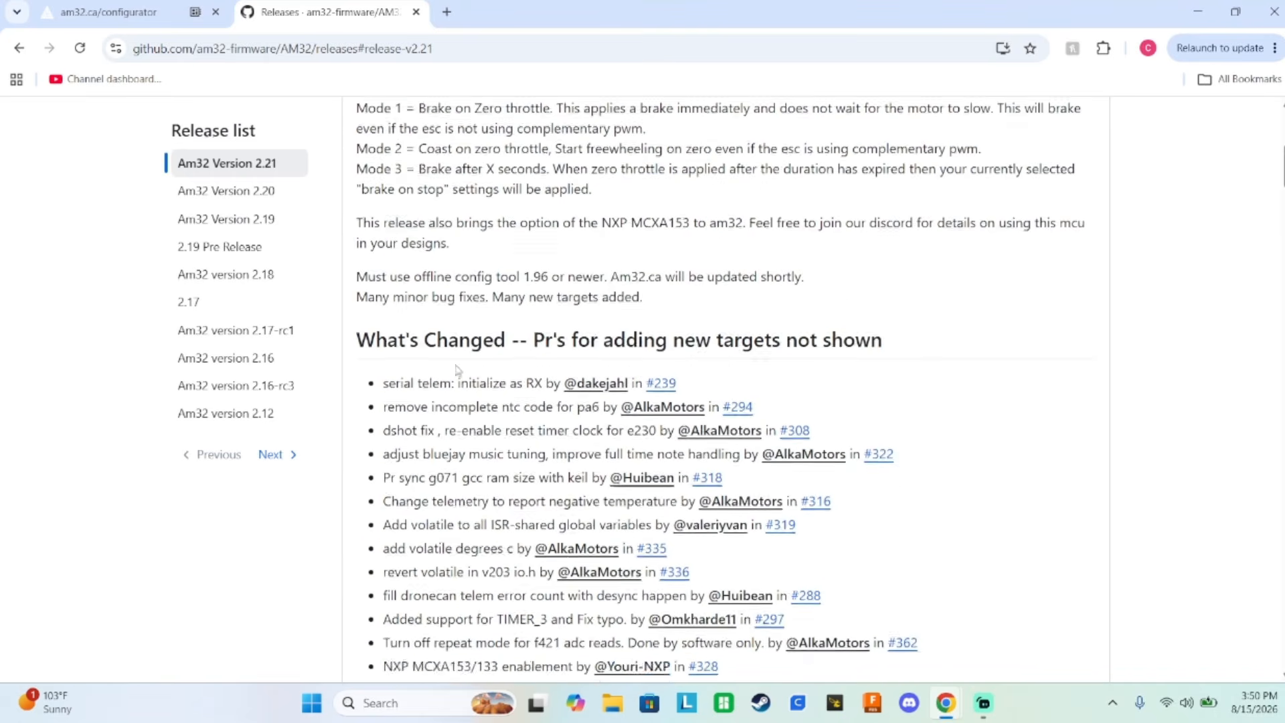
scroll(435, 375, down, 2)
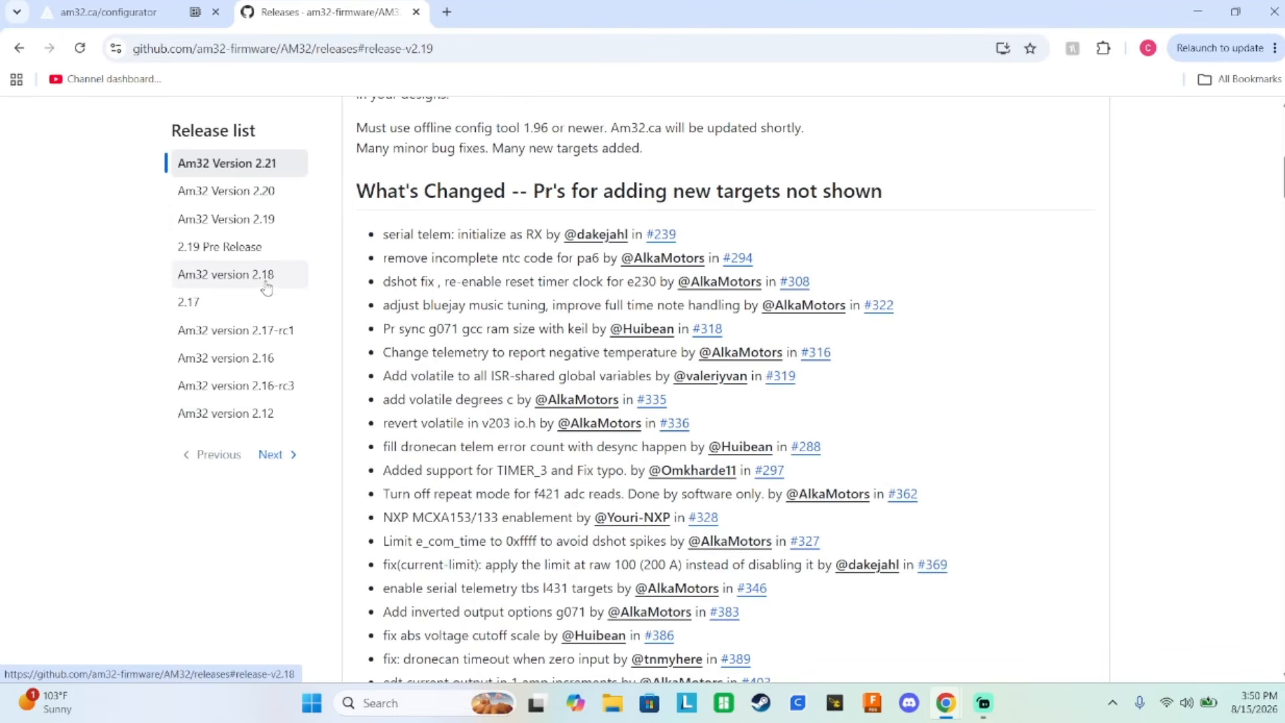
Open the dedicated page of release 2.17 and go to its Assets list.
click(233, 302)
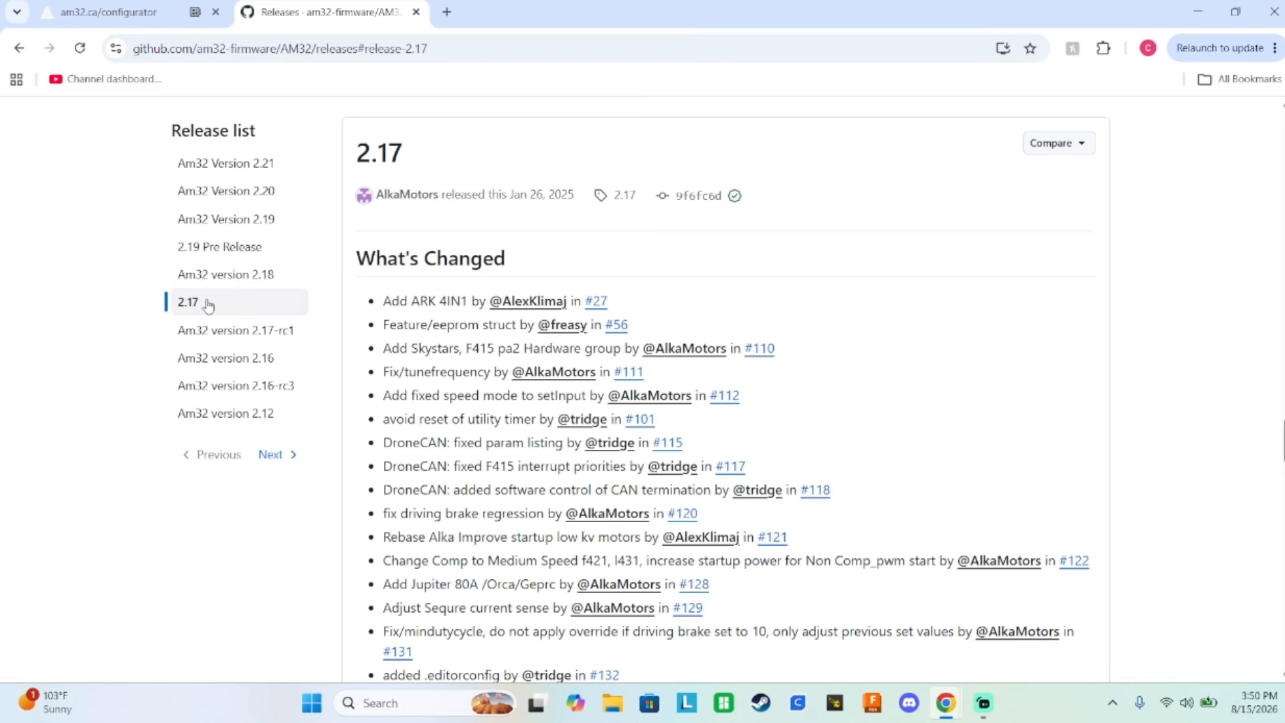
click(397, 158)
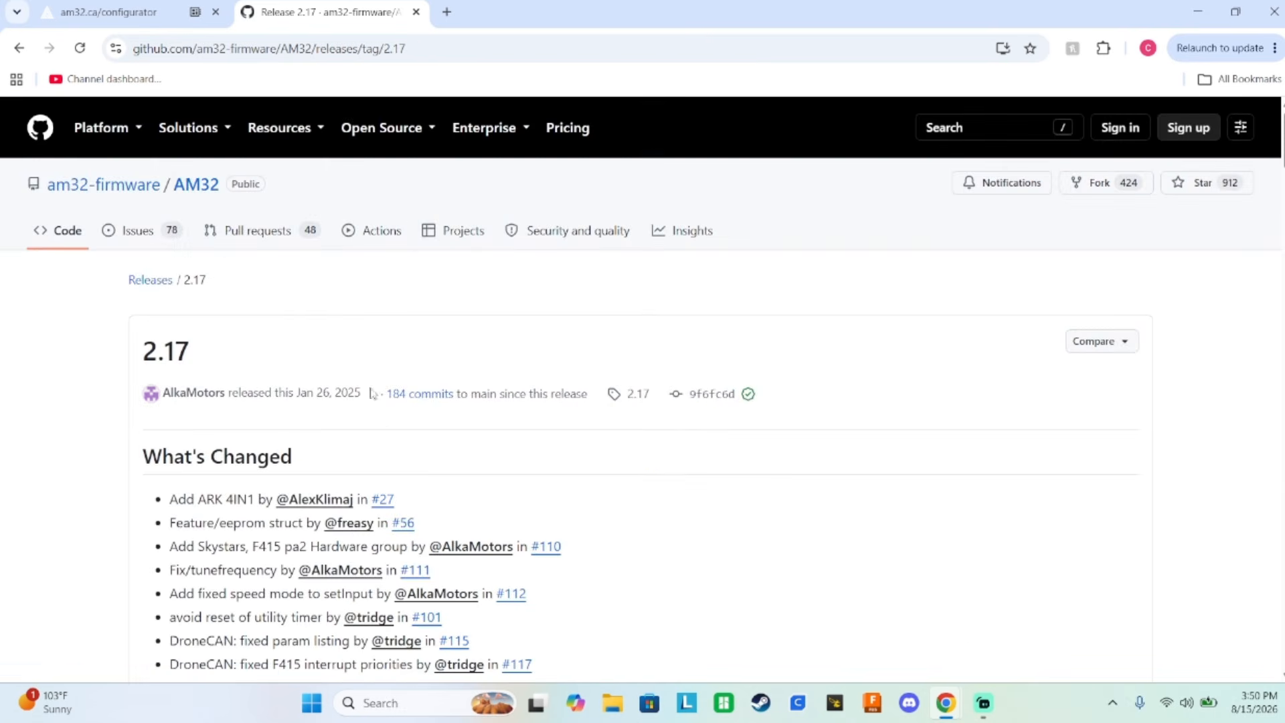
scroll(415, 303, down, 1)
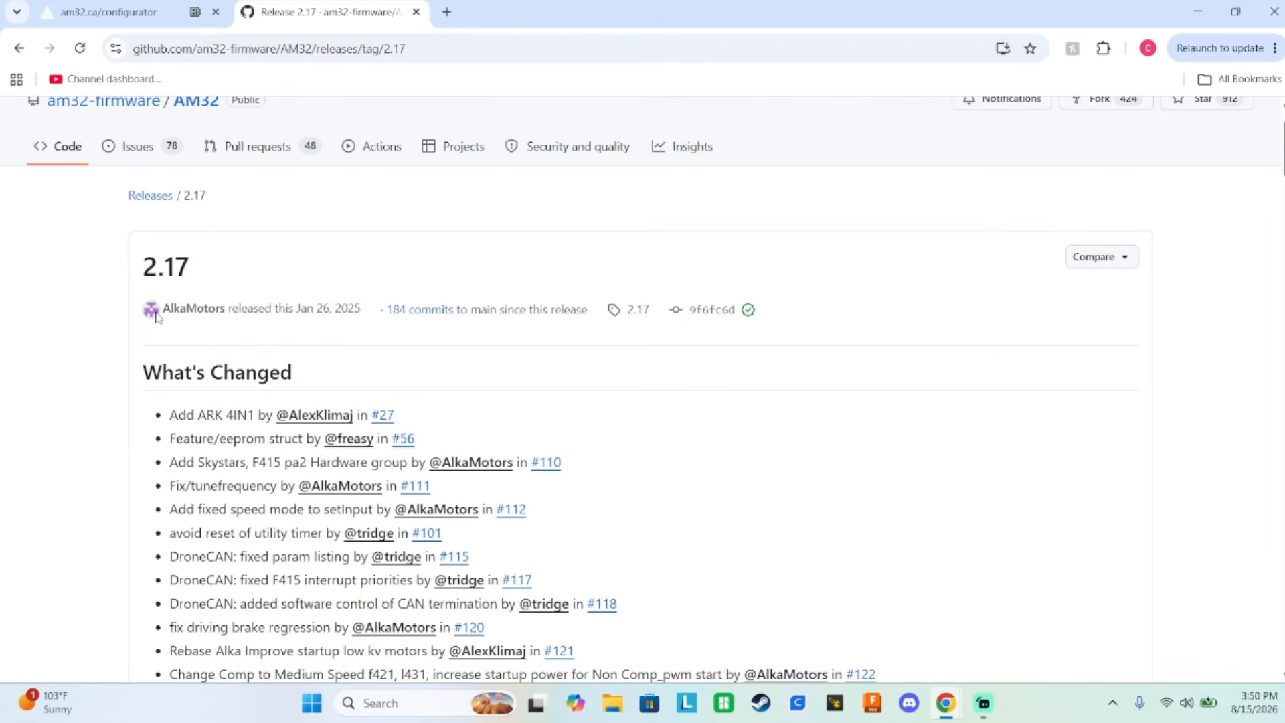
scroll(319, 281, down, 8)
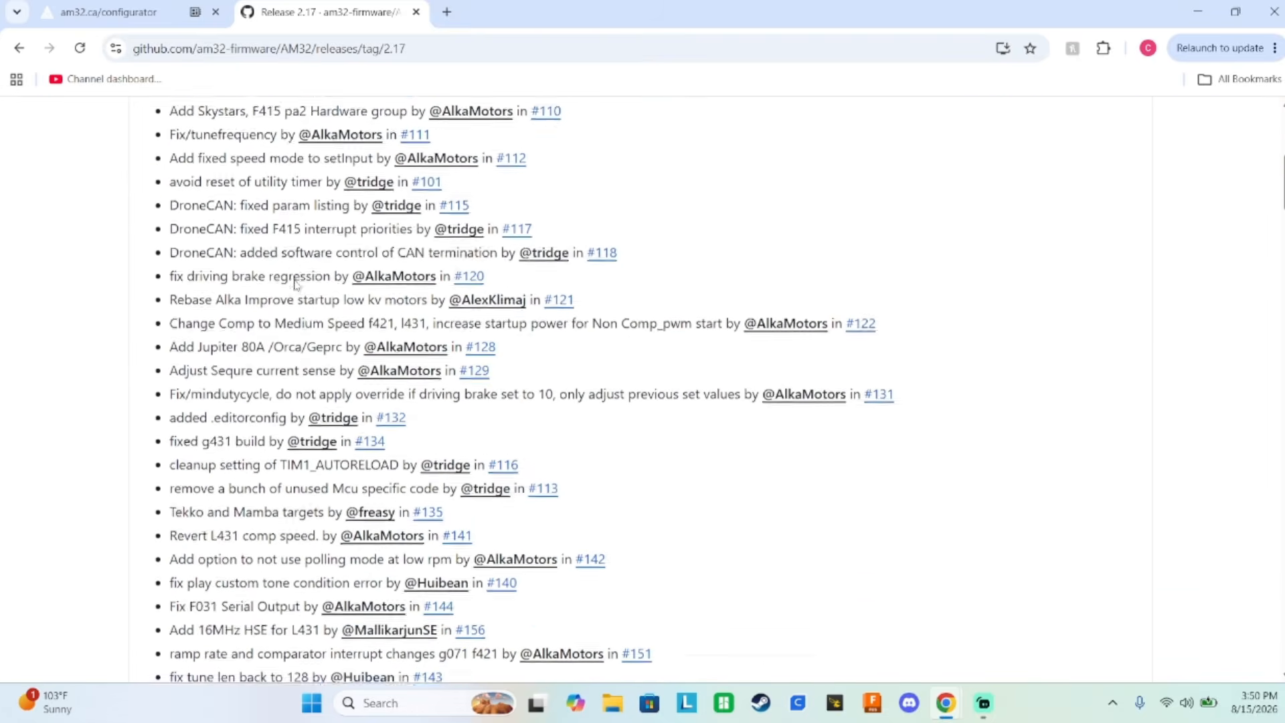
scroll(301, 256, down, 8)
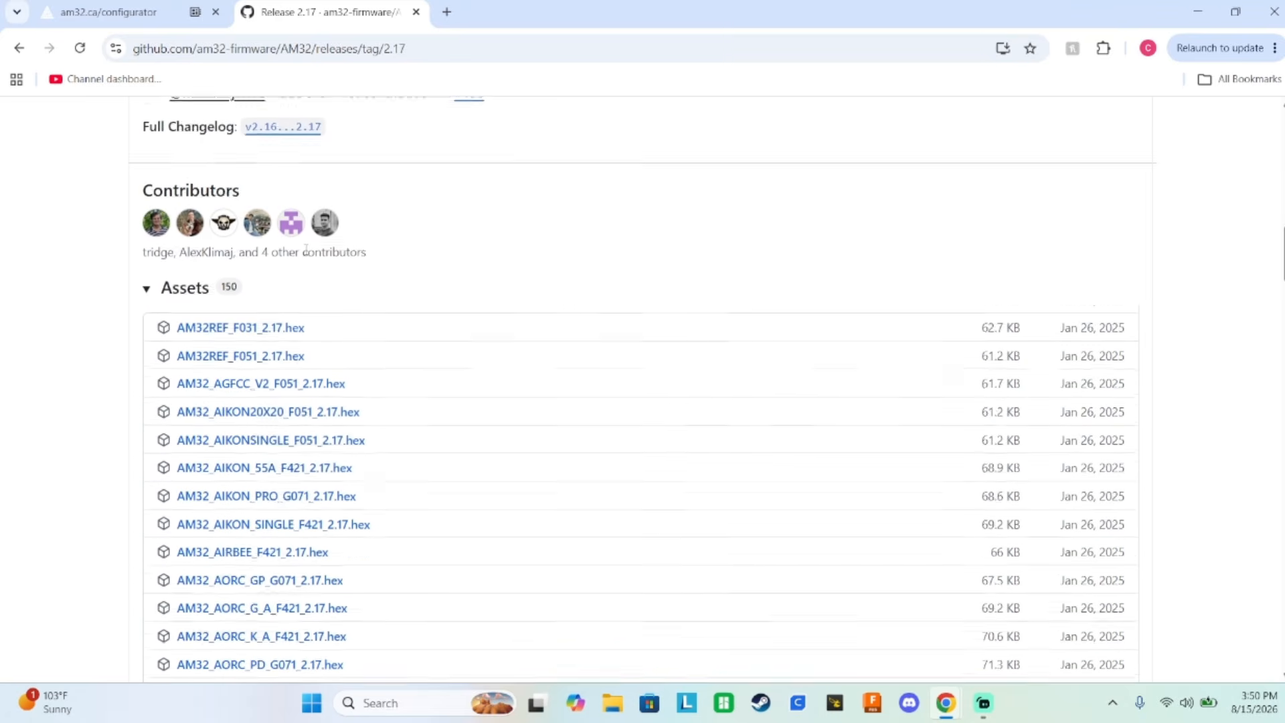
Look through the firmware hex files in the 2.17 assets from first to last, returning to the start of the list.
scroll(319, 228, down, 15)
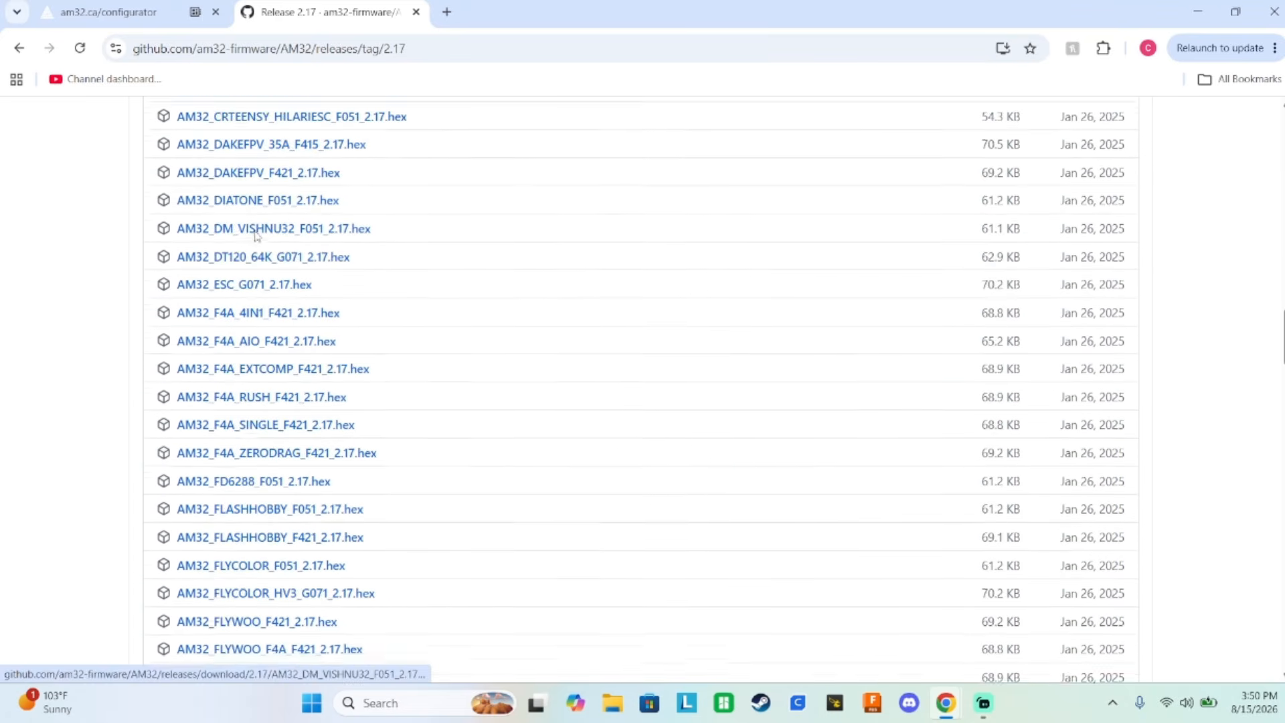
scroll(338, 237, down, 15)
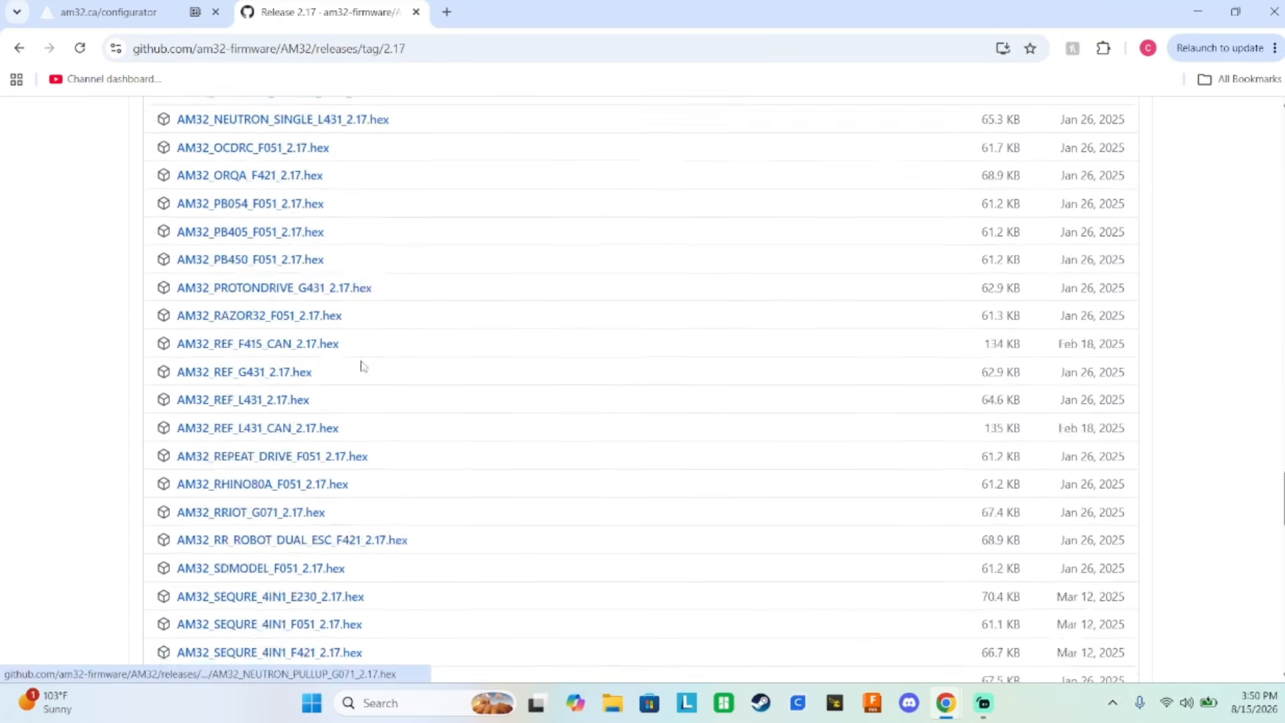
scroll(365, 435, down, 8)
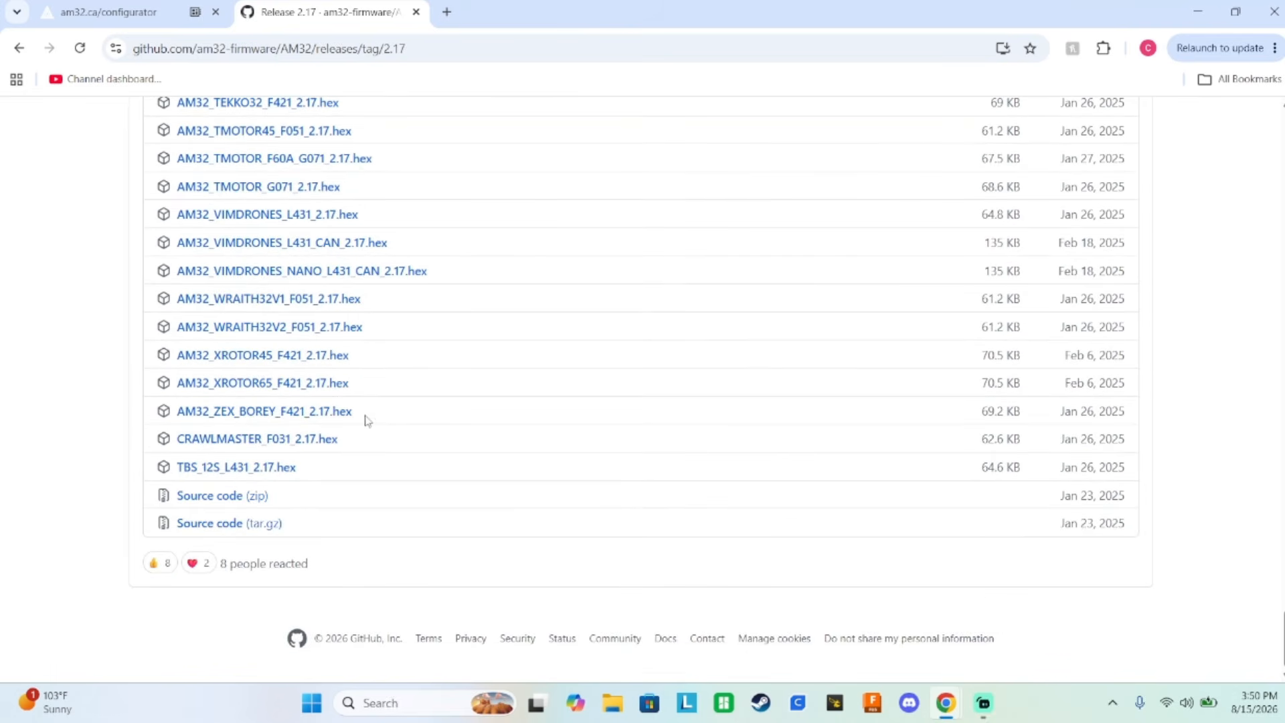
scroll(375, 411, up, 12)
scroll(377, 411, up, 15)
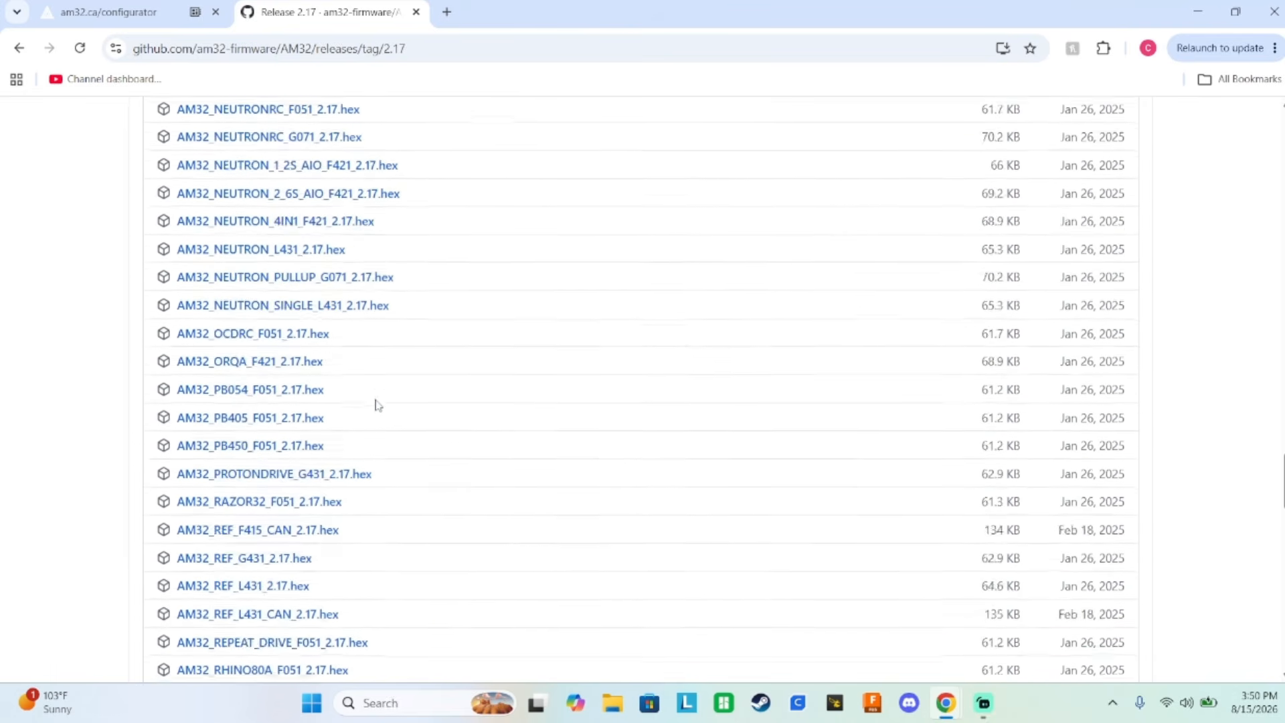
scroll(365, 376, up, 15)
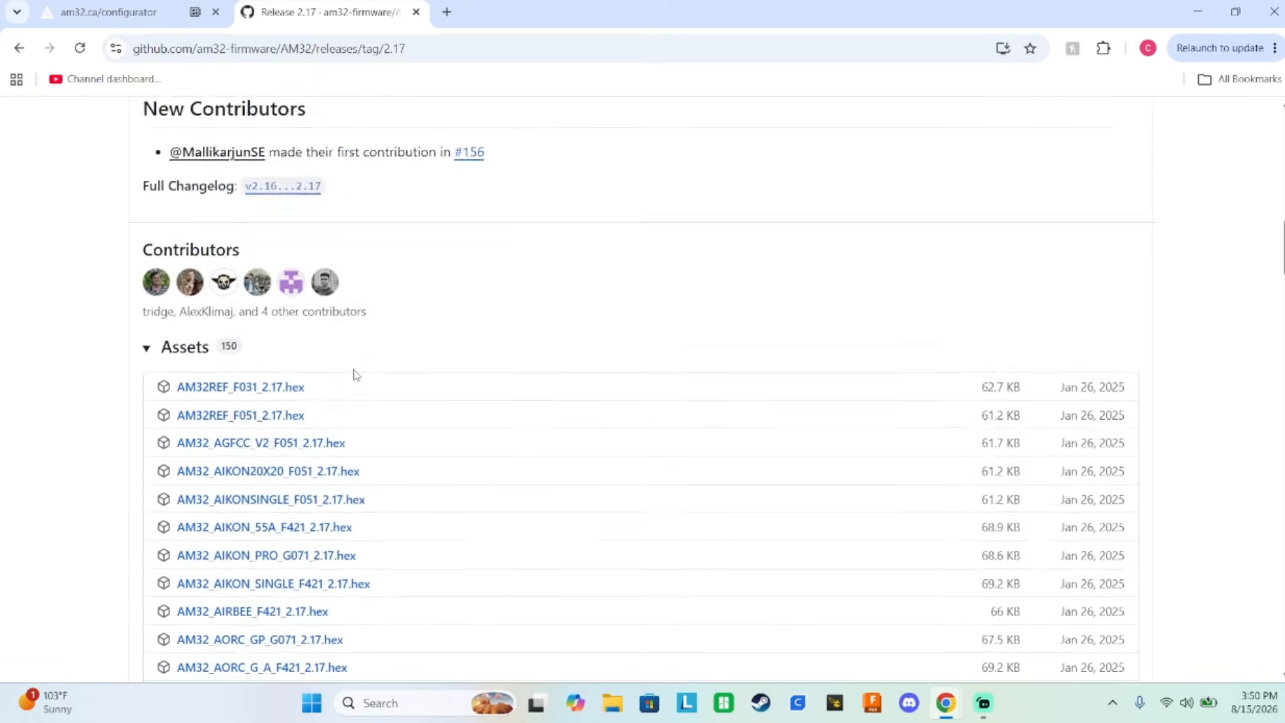
scroll(355, 376, down, 3)
scroll(355, 376, down, 1)
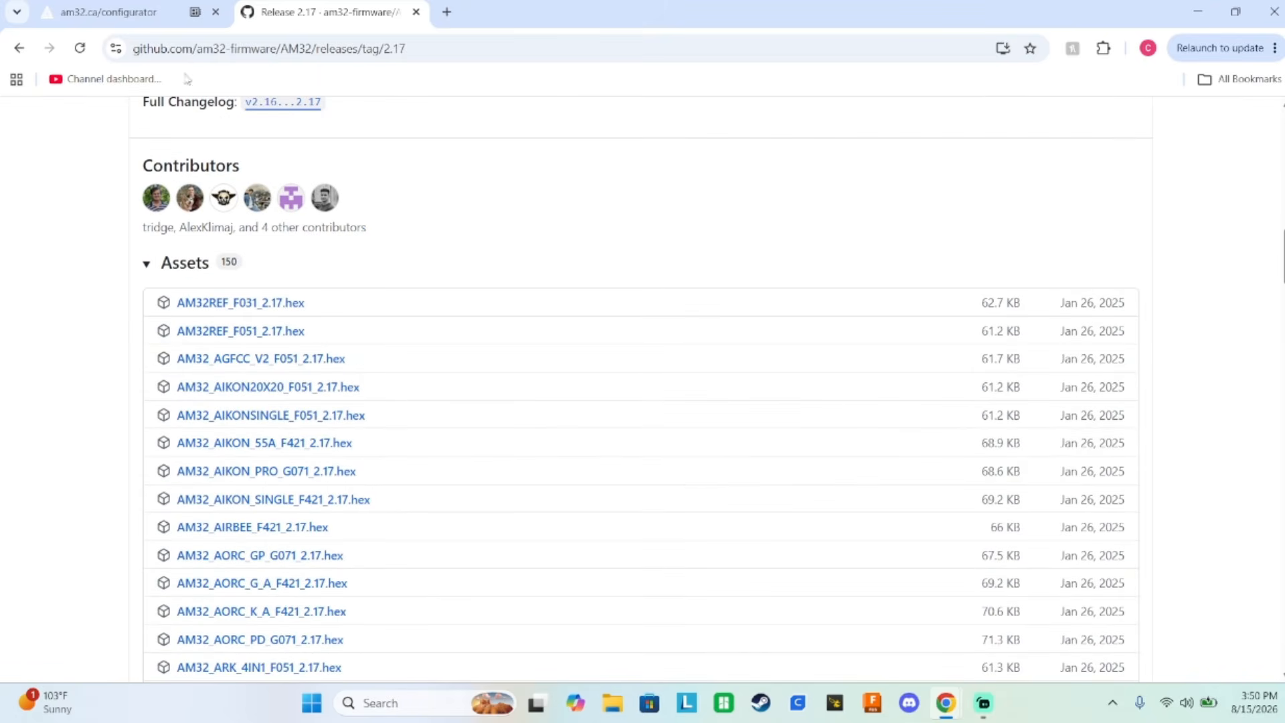
Return to the AM32 Configurator, dismiss the Flash Firmware dialog and reconnect to the flight controller on port 0x0483:0x5740 at 115200.
click(153, 15)
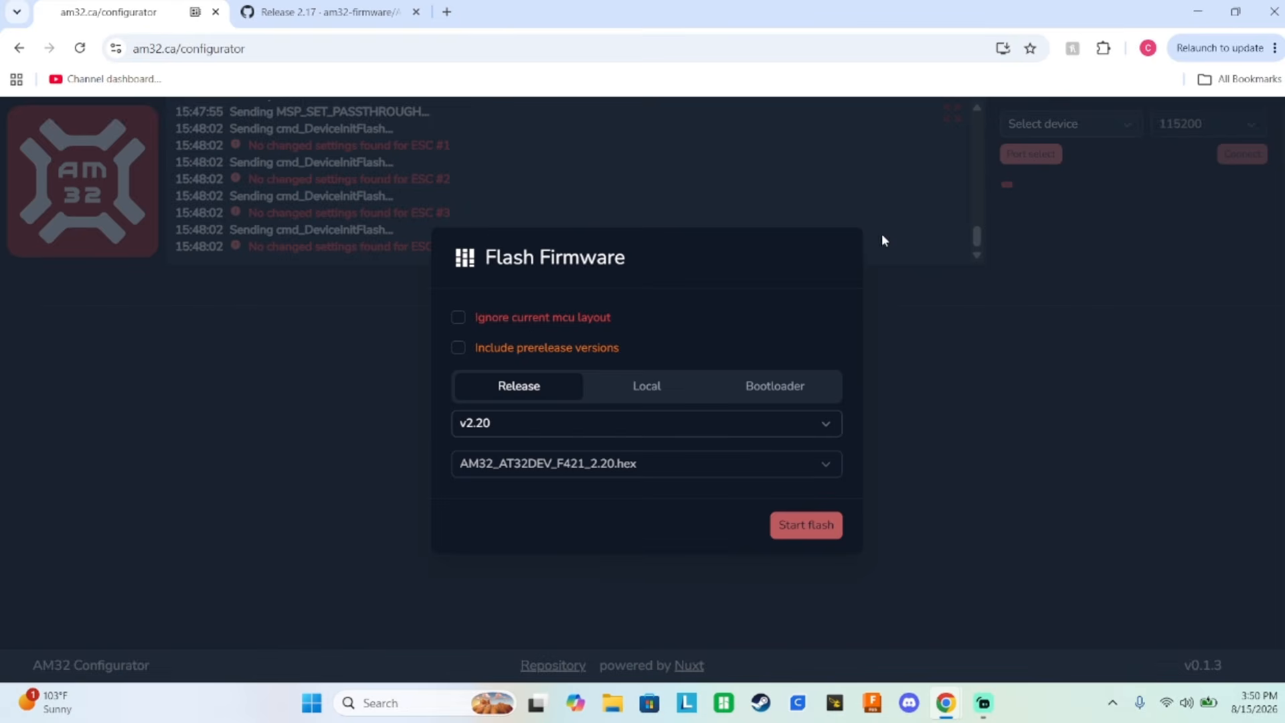
click(907, 236)
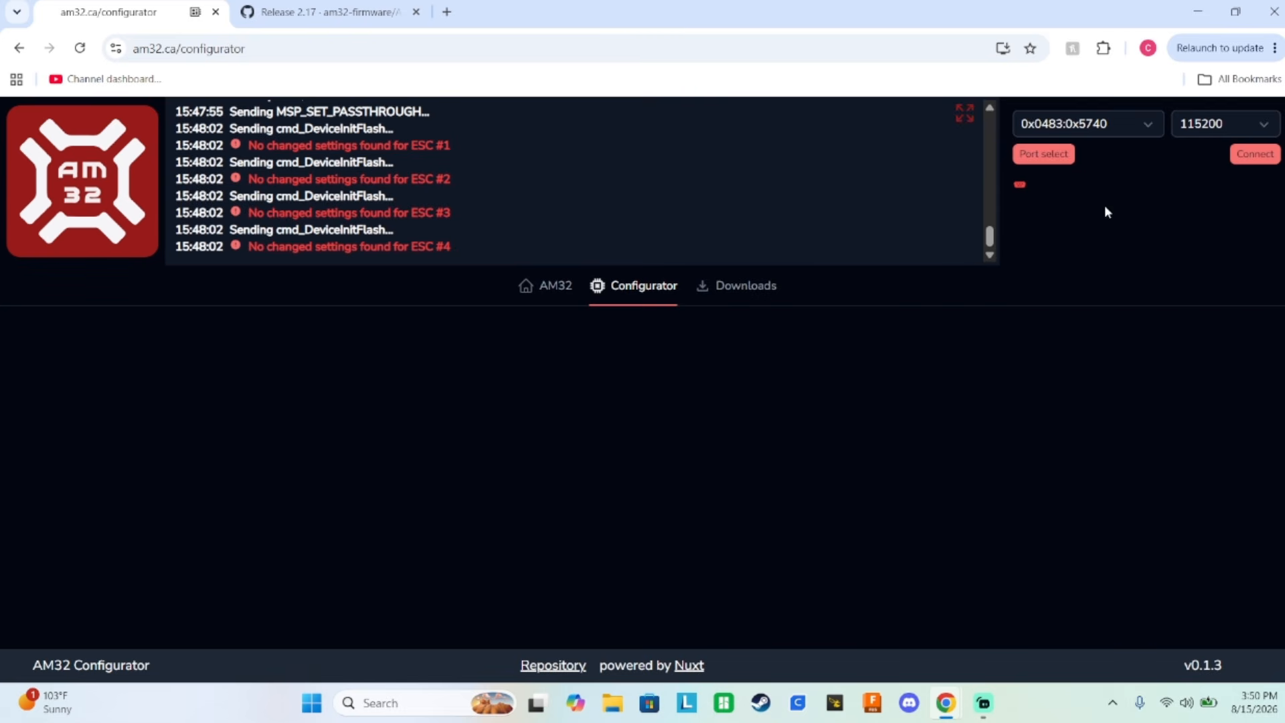
click(1267, 155)
click(328, 11)
scroll(482, 350, down, 5)
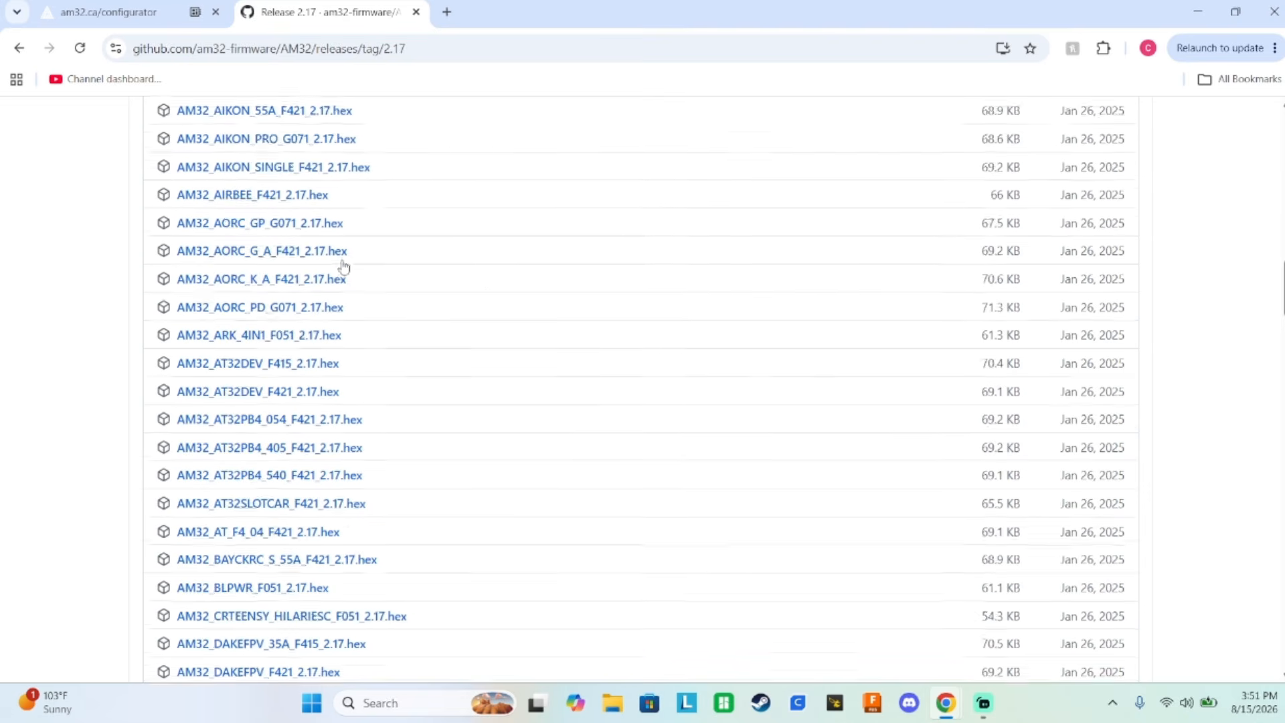
scroll(344, 264, up, 5)
click(151, 5)
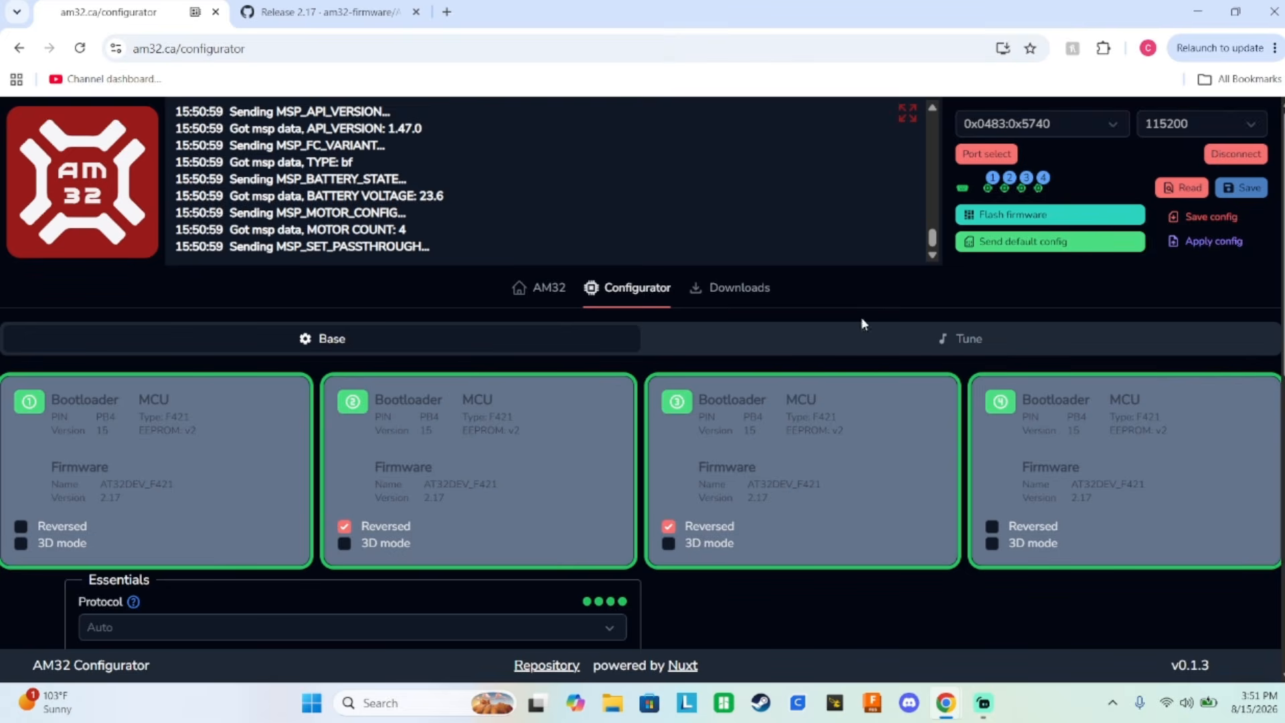
Check the firmware file name in the flashing options and look for the matching AT32DEV_F421 file among the 2.17 release assets.
click(1021, 215)
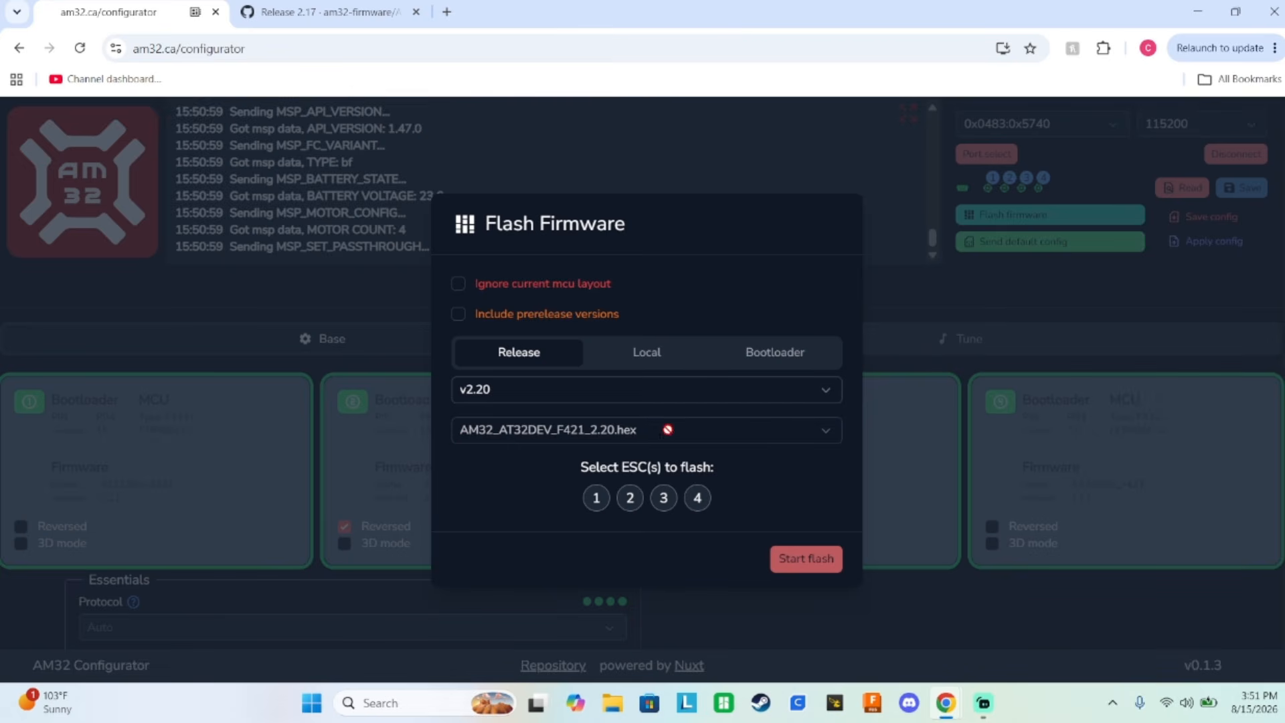
click(309, 12)
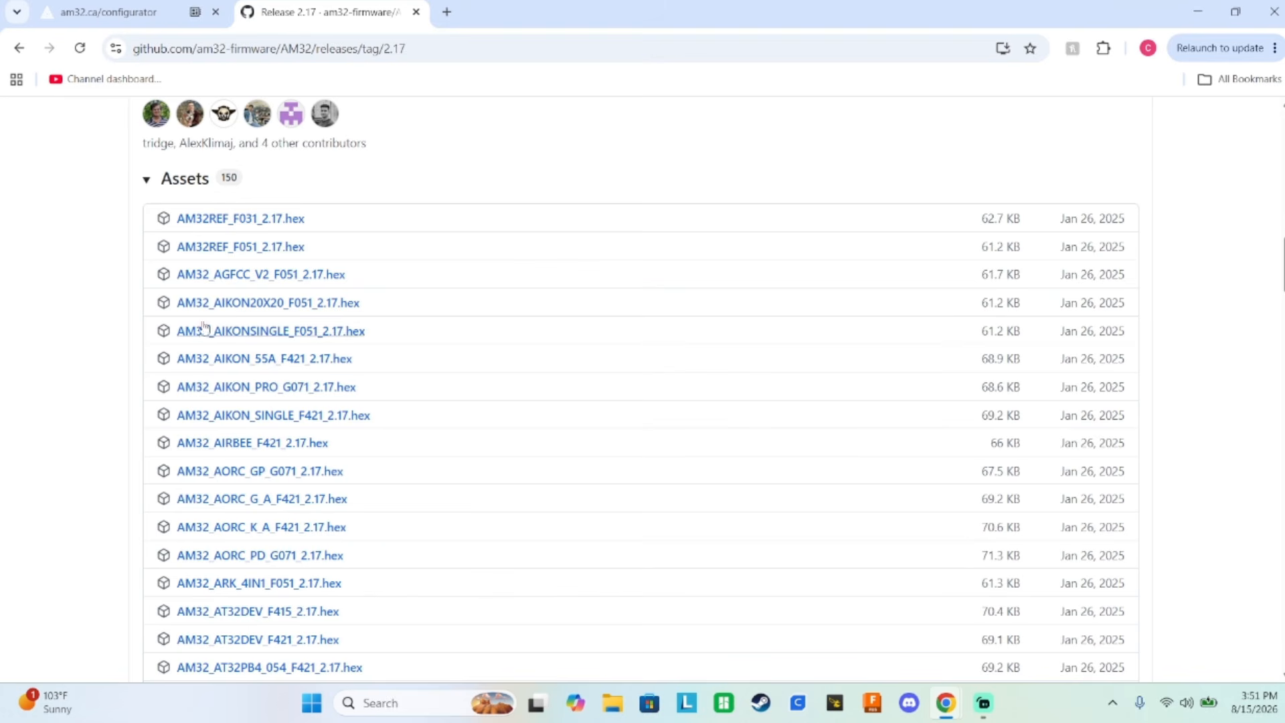
scroll(188, 335, down, 4)
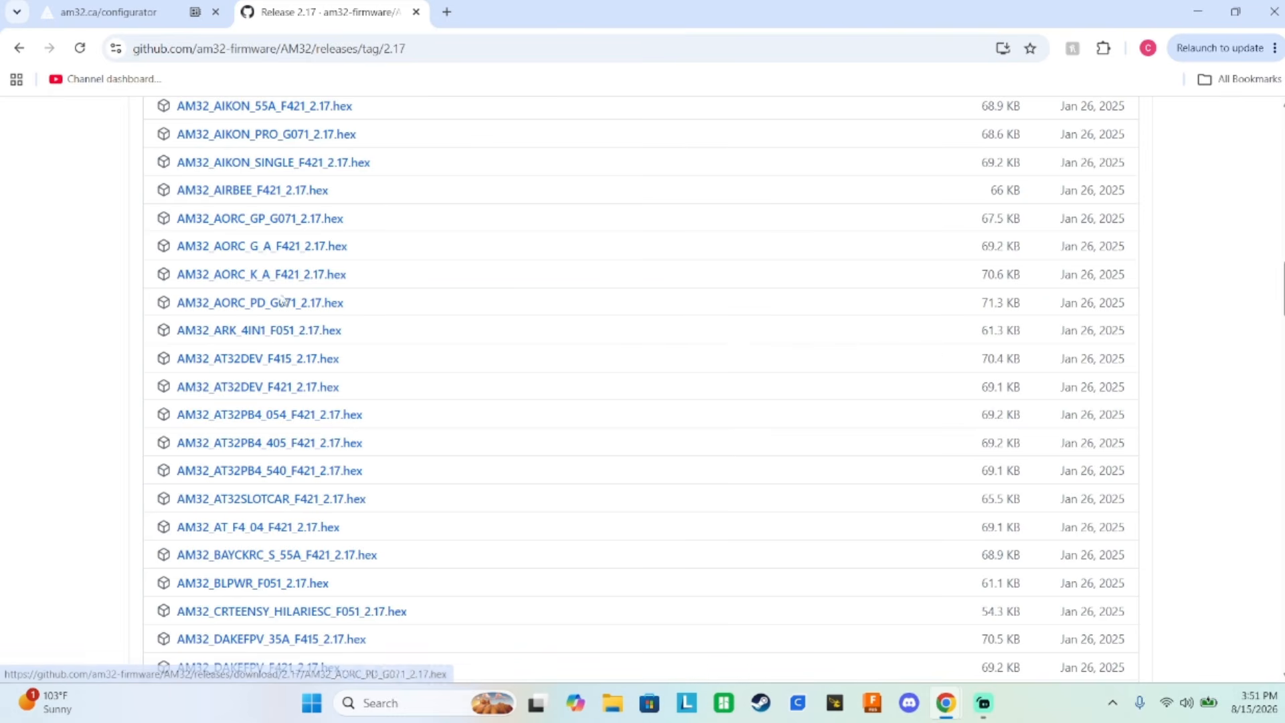
scroll(282, 277, up, 10)
scroll(282, 278, up, 10)
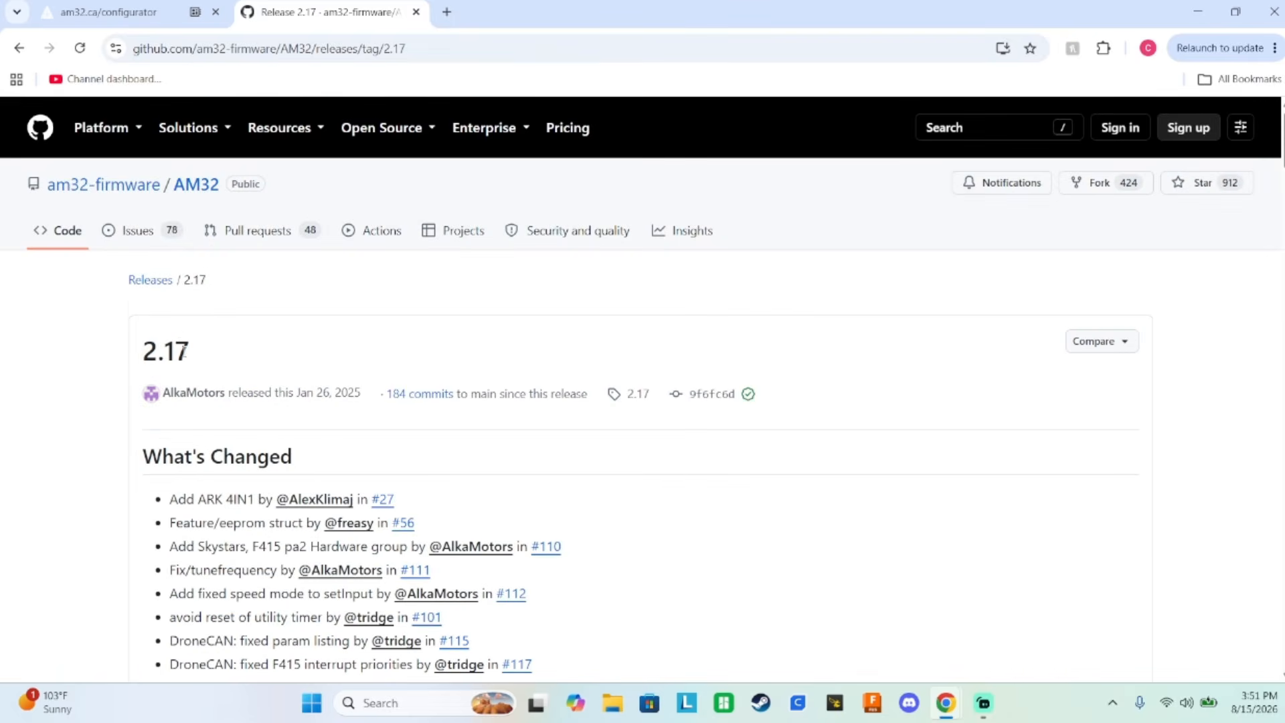
scroll(287, 292, down, 15)
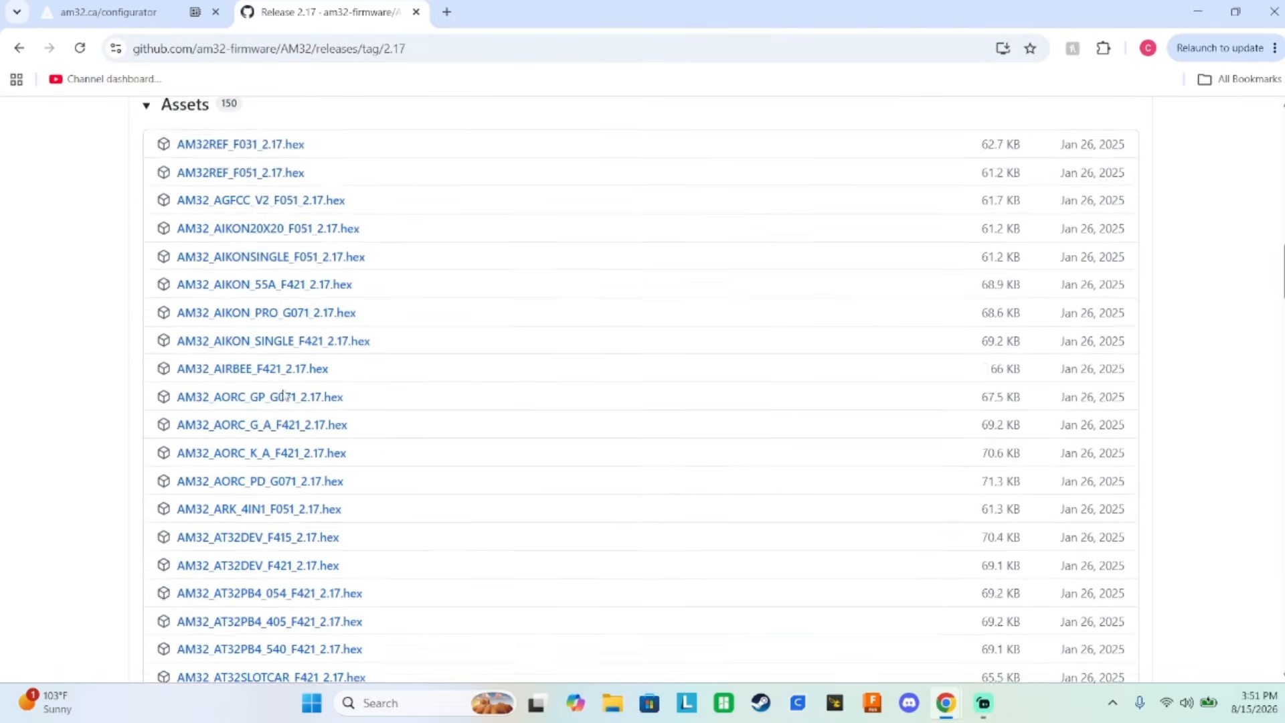
scroll(283, 396, down, 3)
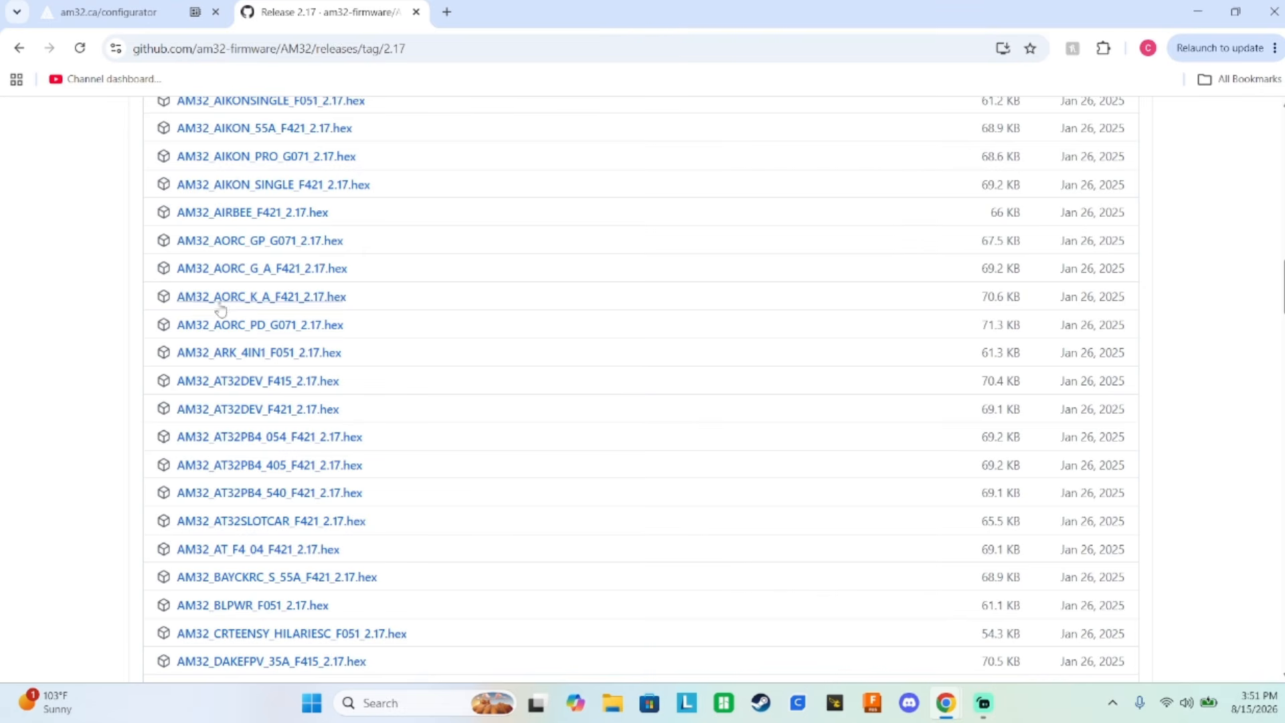
scroll(300, 370, down, 3)
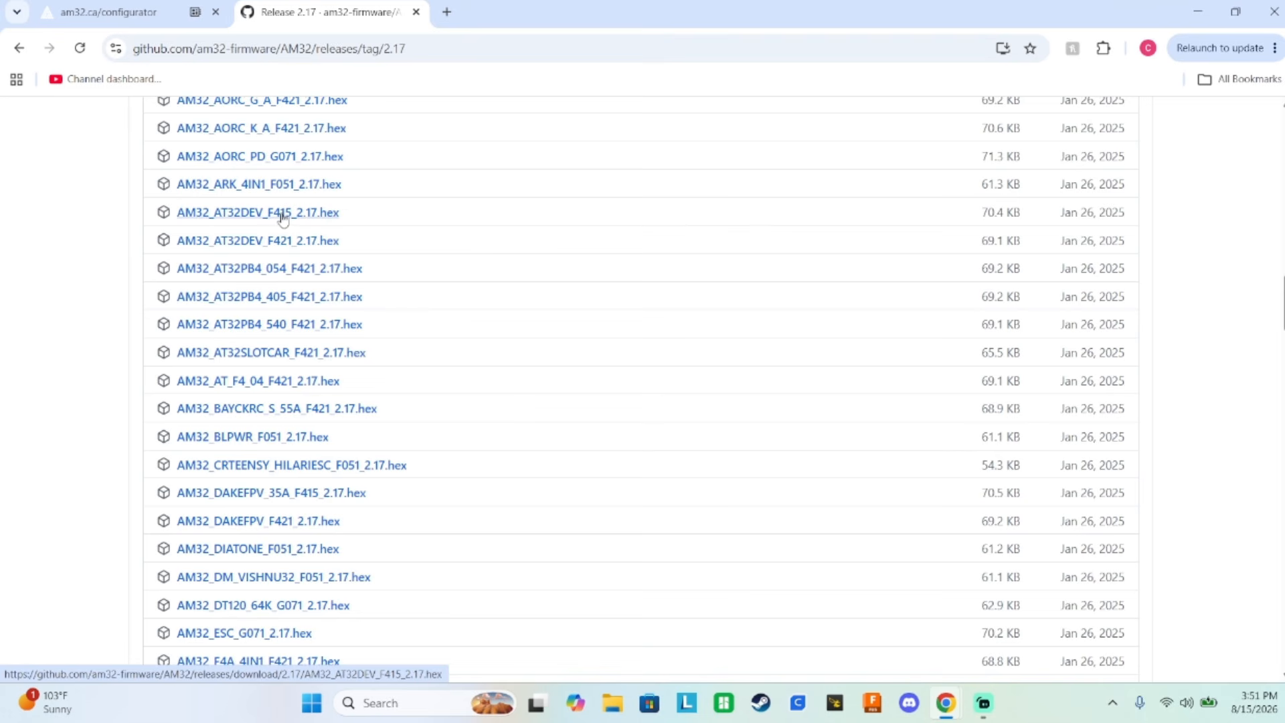
Download AM32_AT32DEV_F421_2.17.hex from the 2.17 release assets.
click(316, 242)
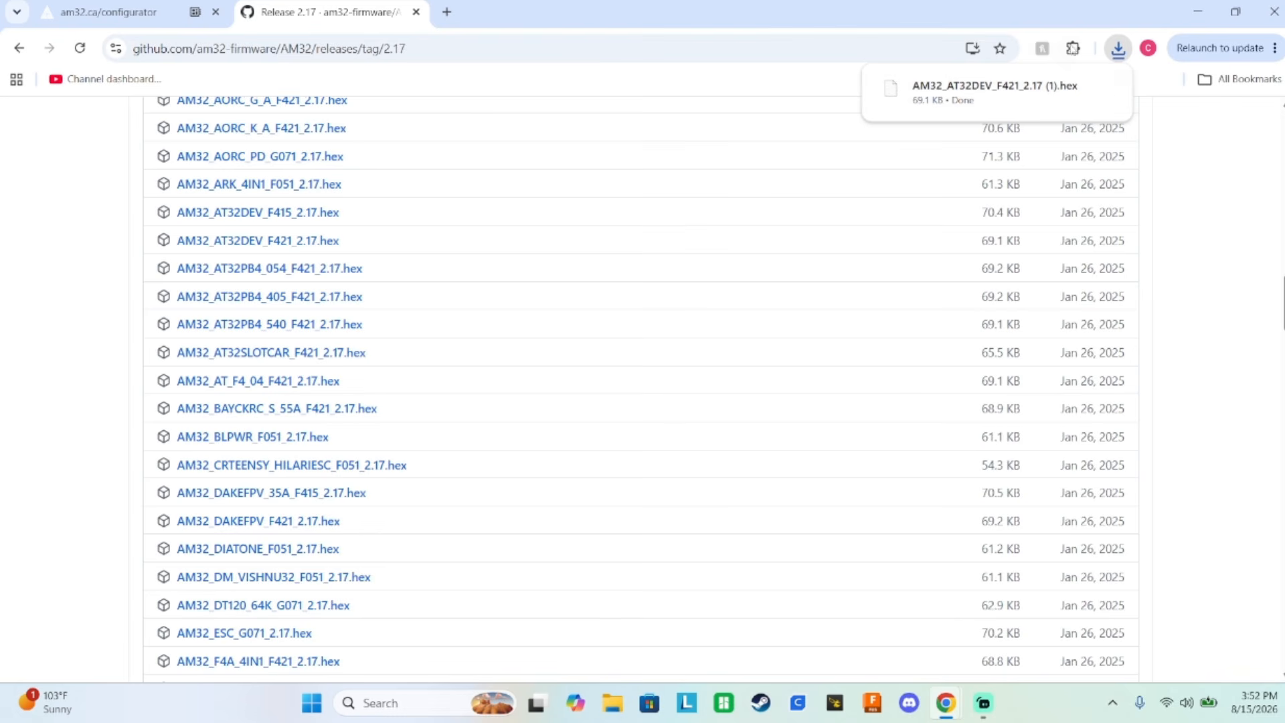
Return to the AM32 Configurator, dismiss the open Flash Firmware dialog and reconnect to port 0x0483:0x5740 at 115200.
click(103, 17)
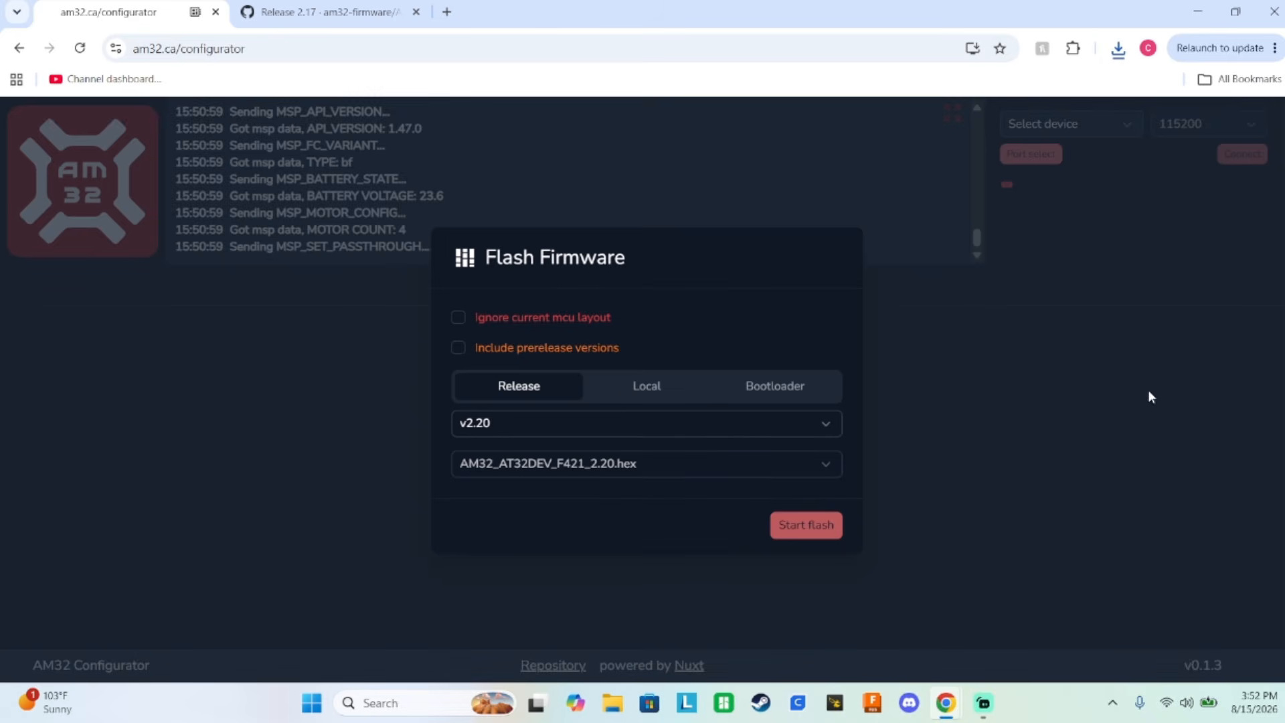
click(1189, 402)
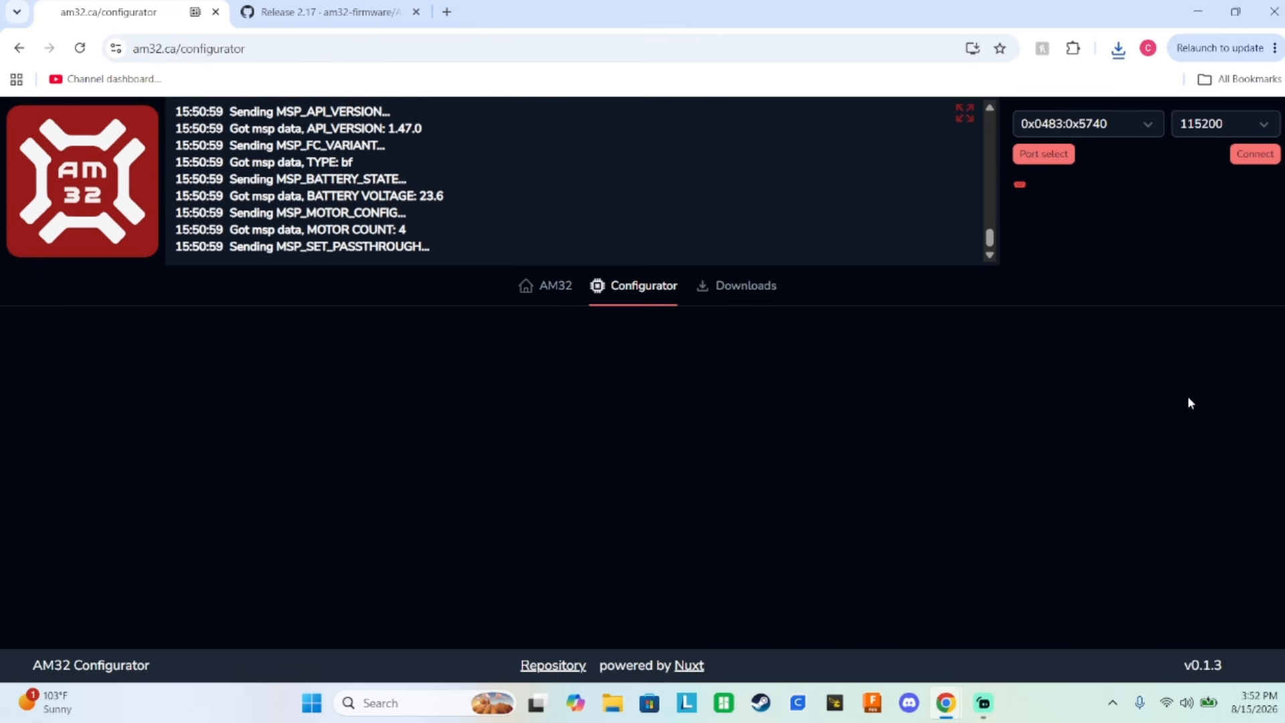
click(1245, 164)
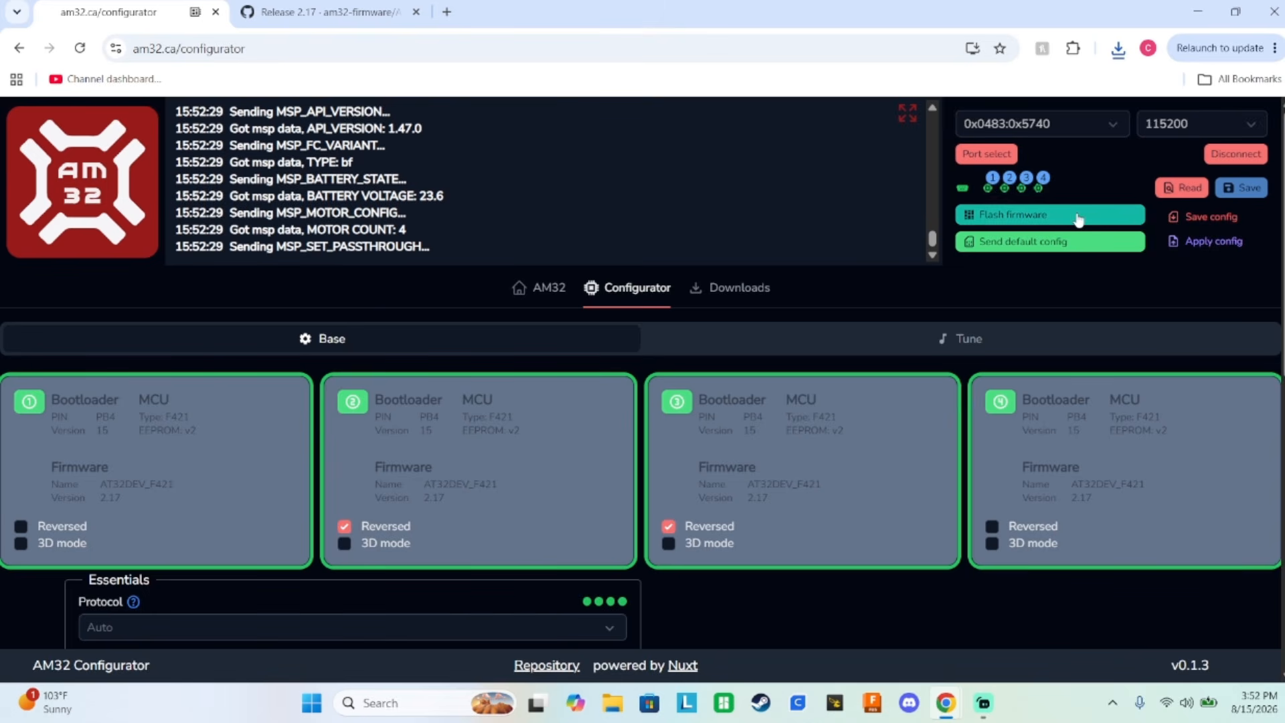
Open the firmware flashing options and check which release versions are offered, leaving the selection at v2.20.
click(1077, 213)
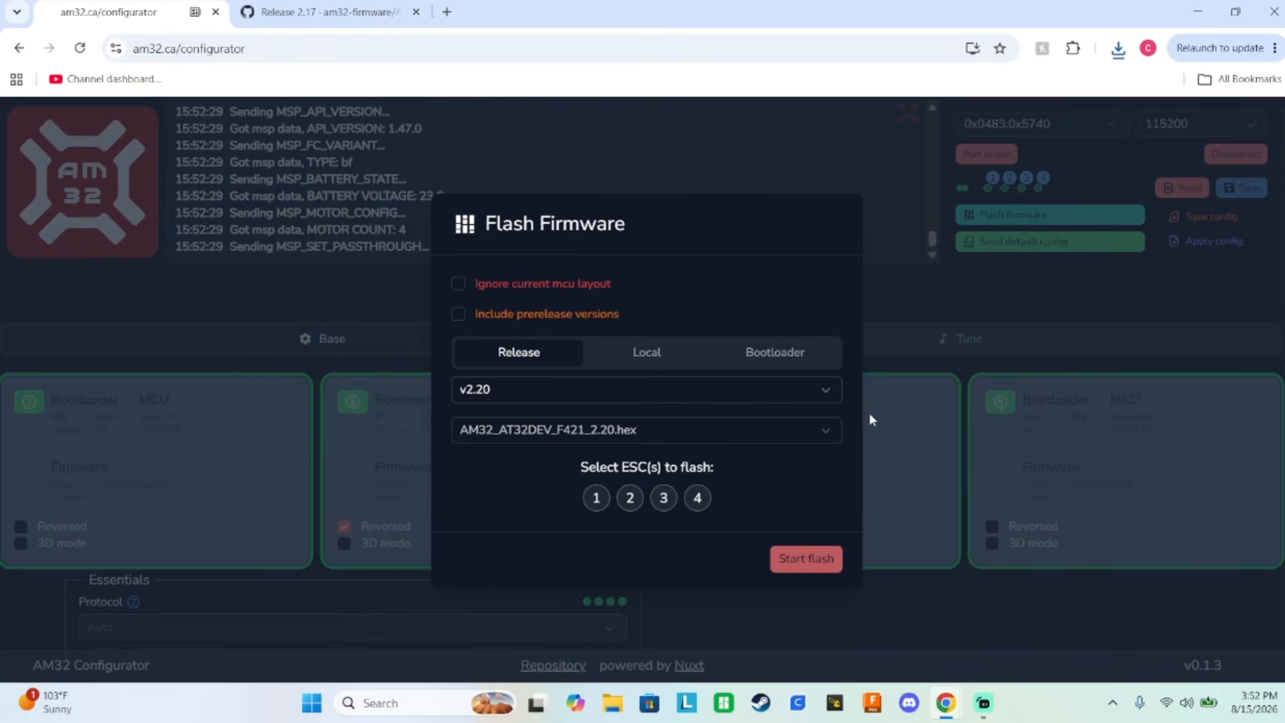
click(505, 390)
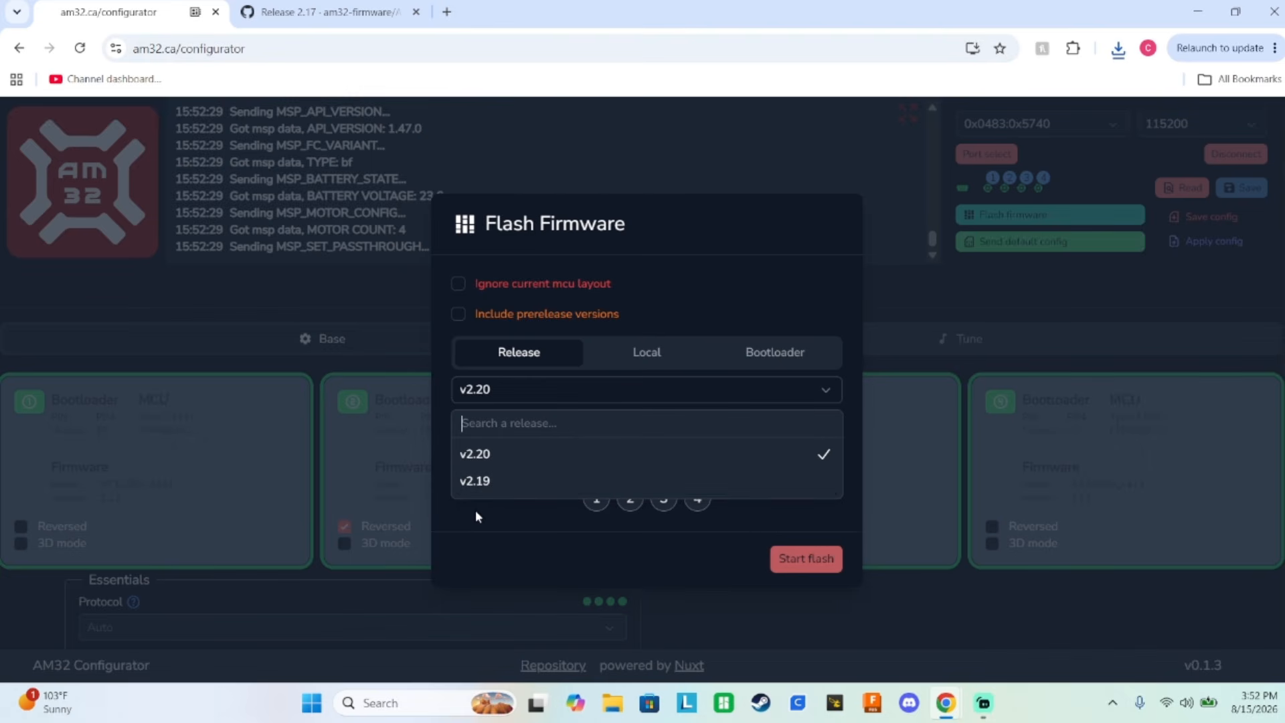
click(502, 510)
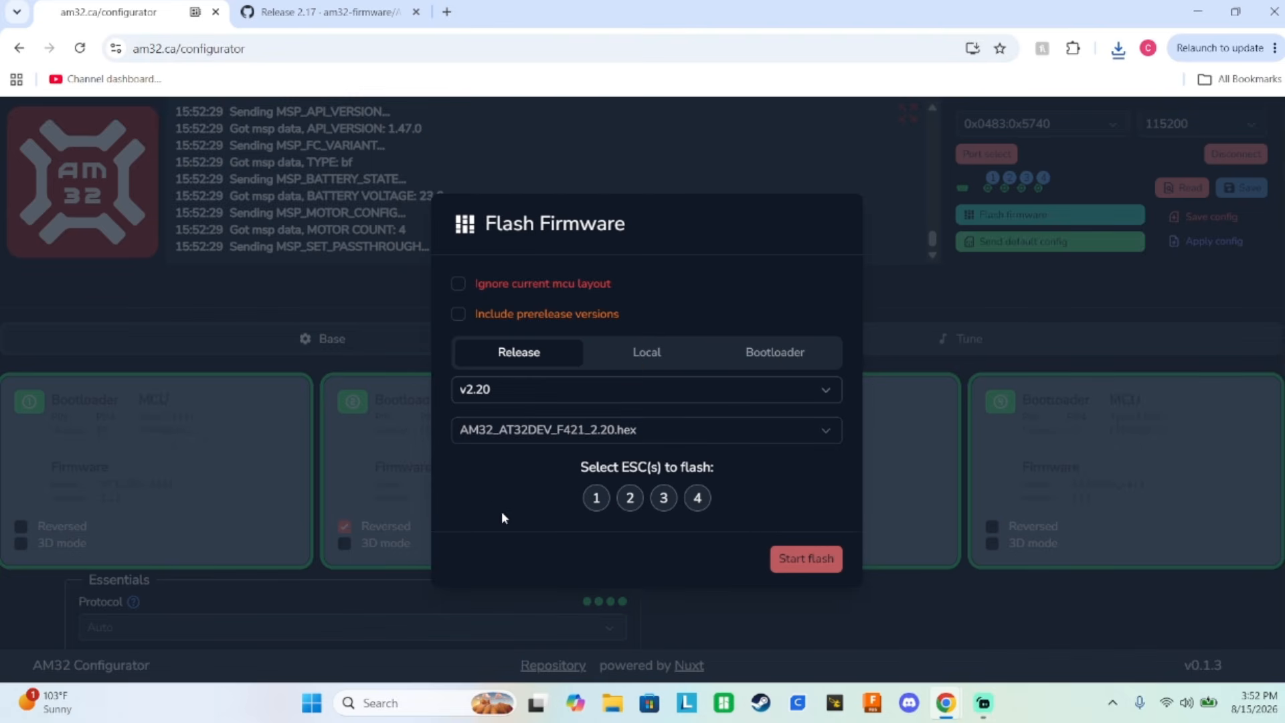
Choose the downloaded AM32_AT32DEV_F421_2.17 (1).hex from the Downloads folder as the local firmware to flash.
click(644, 355)
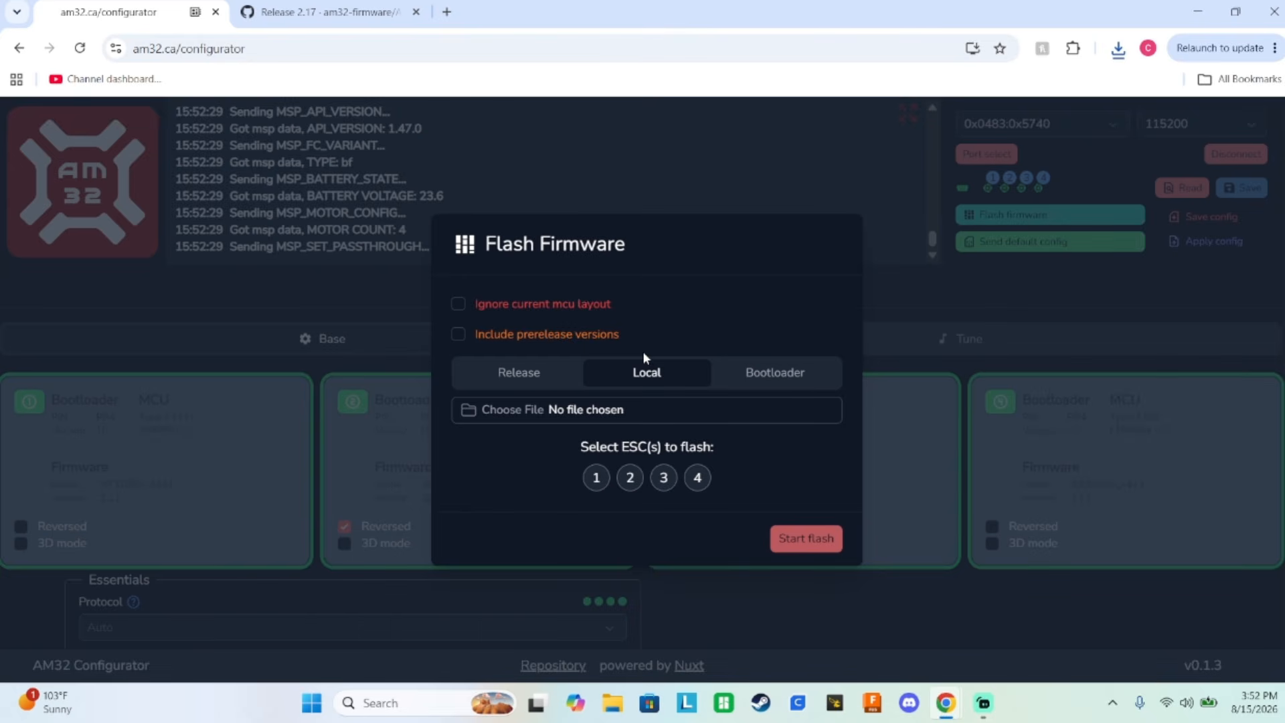
click(579, 413)
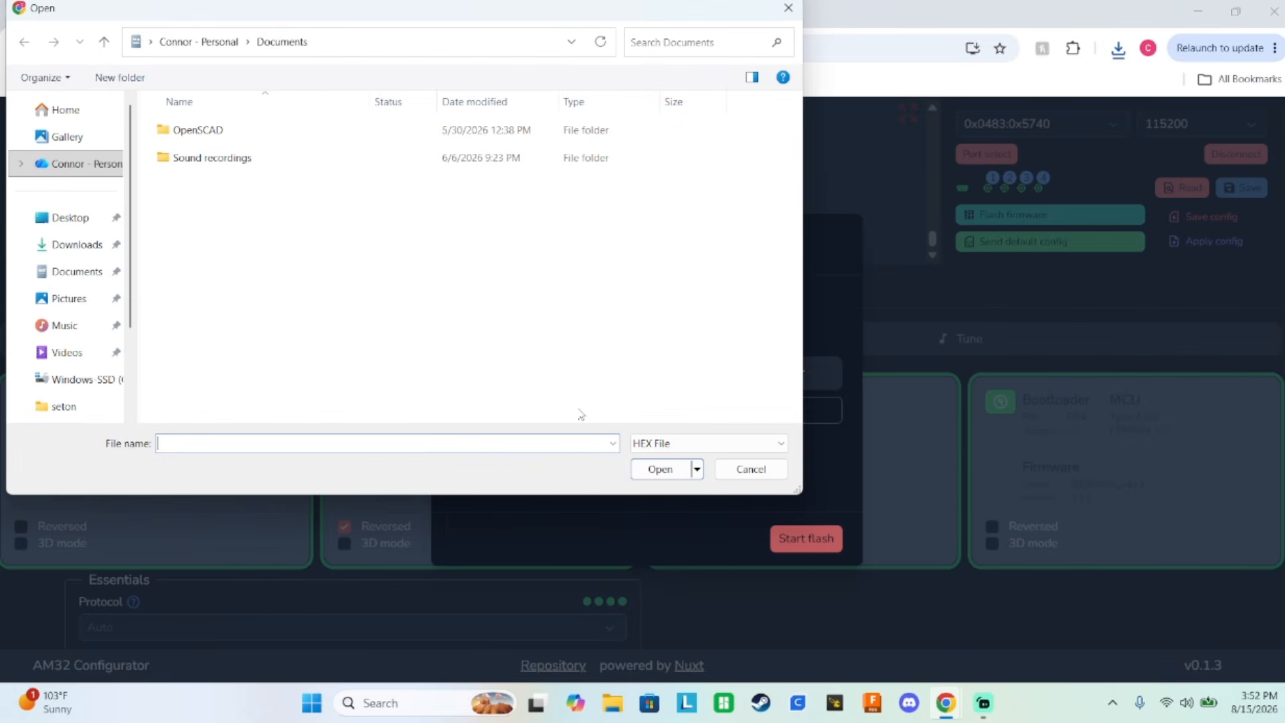
click(74, 247)
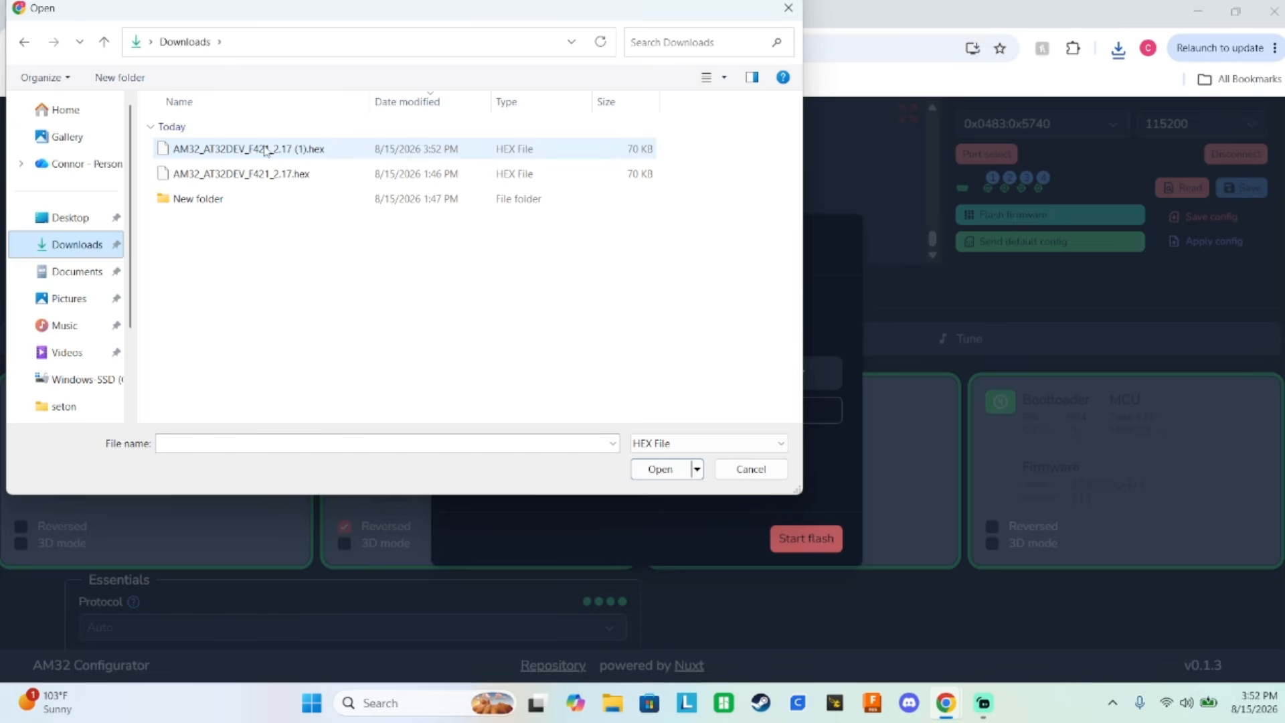
click(266, 151)
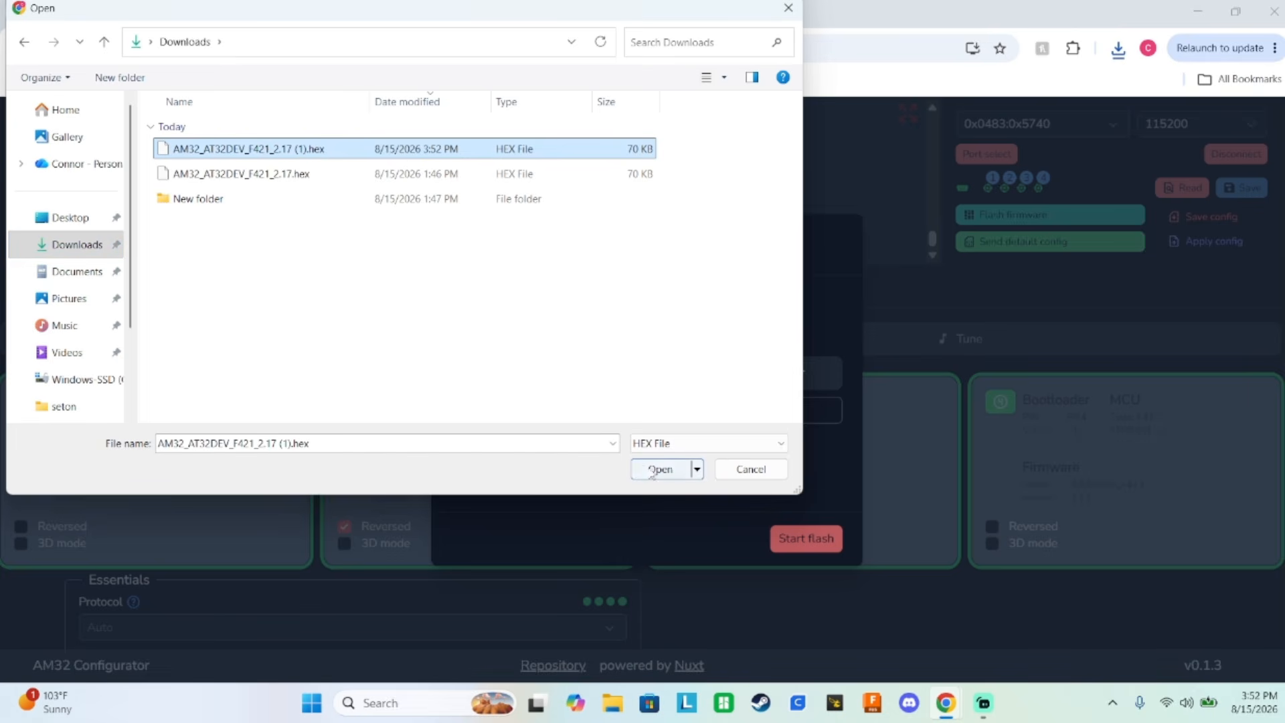
click(660, 469)
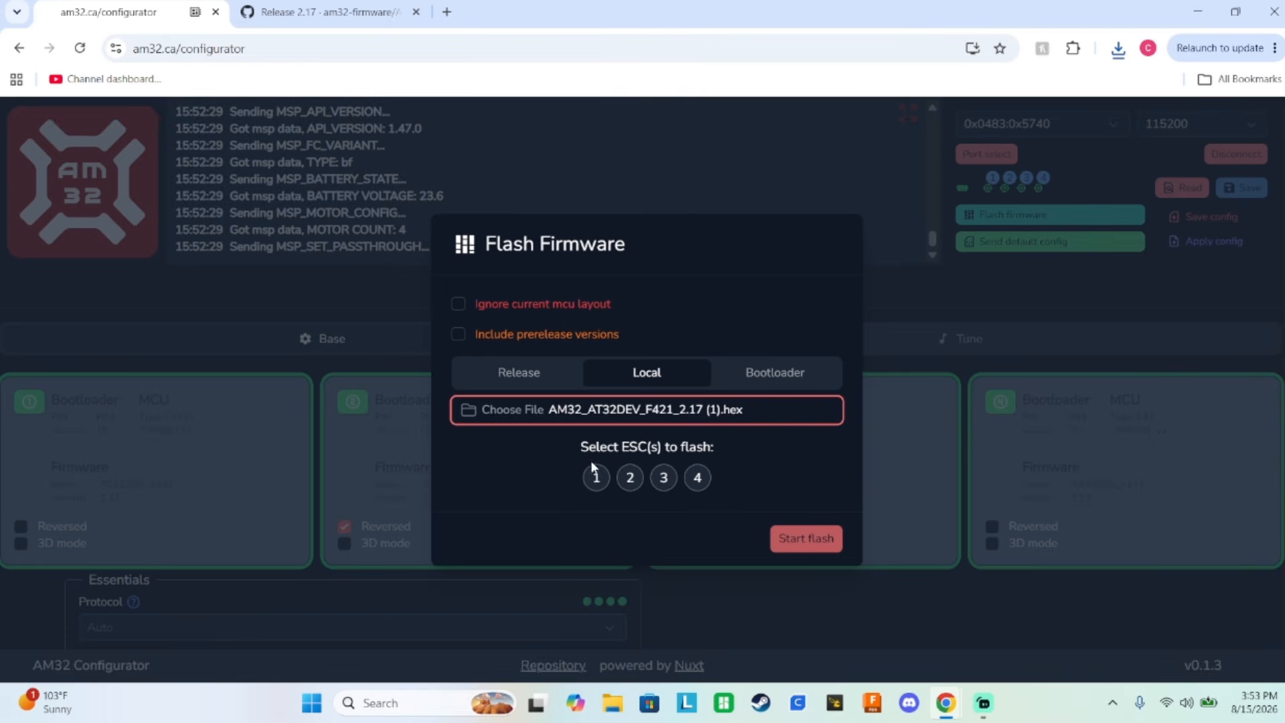
Mark ESCs 1, 2, 3 and 4 as flash targets, clear all four and dismiss the Flash Firmware dialog without flashing.
click(597, 477)
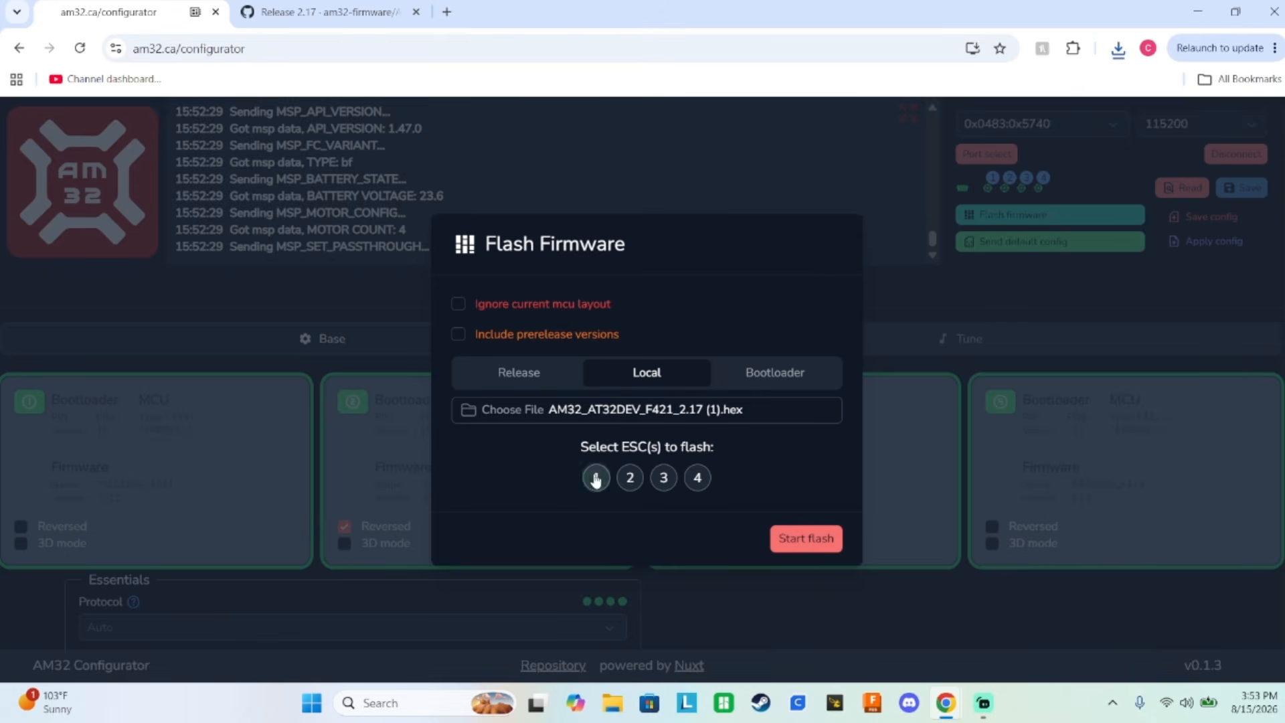
click(630, 478)
click(661, 479)
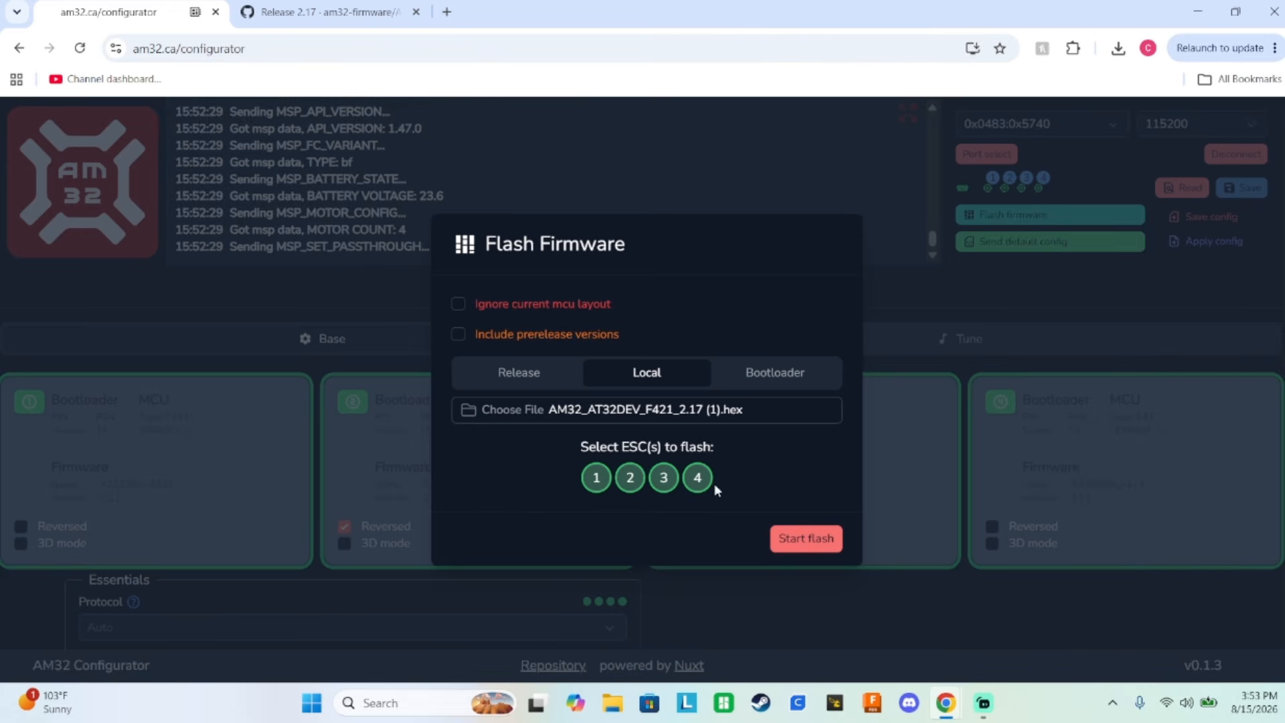
click(697, 477)
click(664, 477)
click(627, 479)
click(597, 478)
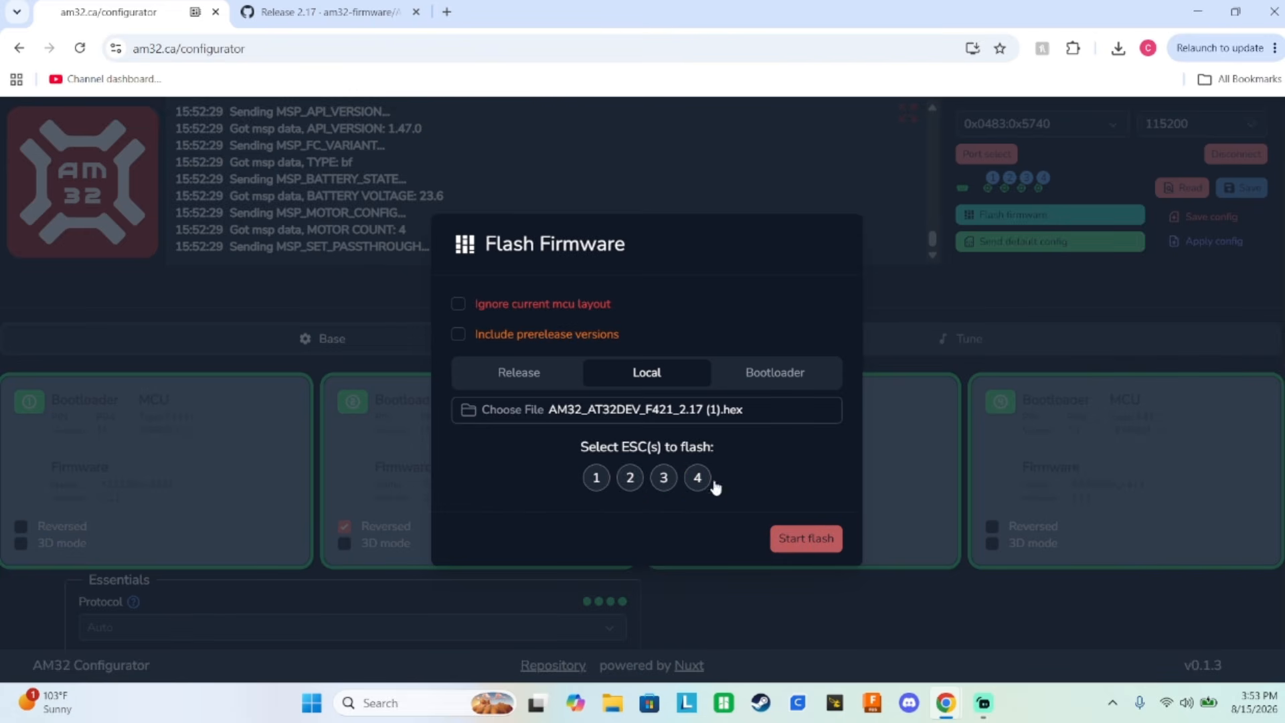
click(873, 440)
Look over the firmware information of the four ESCs and their Essentials, Motor and Limits settings.
scroll(723, 389, down, 1)
scroll(706, 378, down, 2)
scroll(705, 377, up, 3)
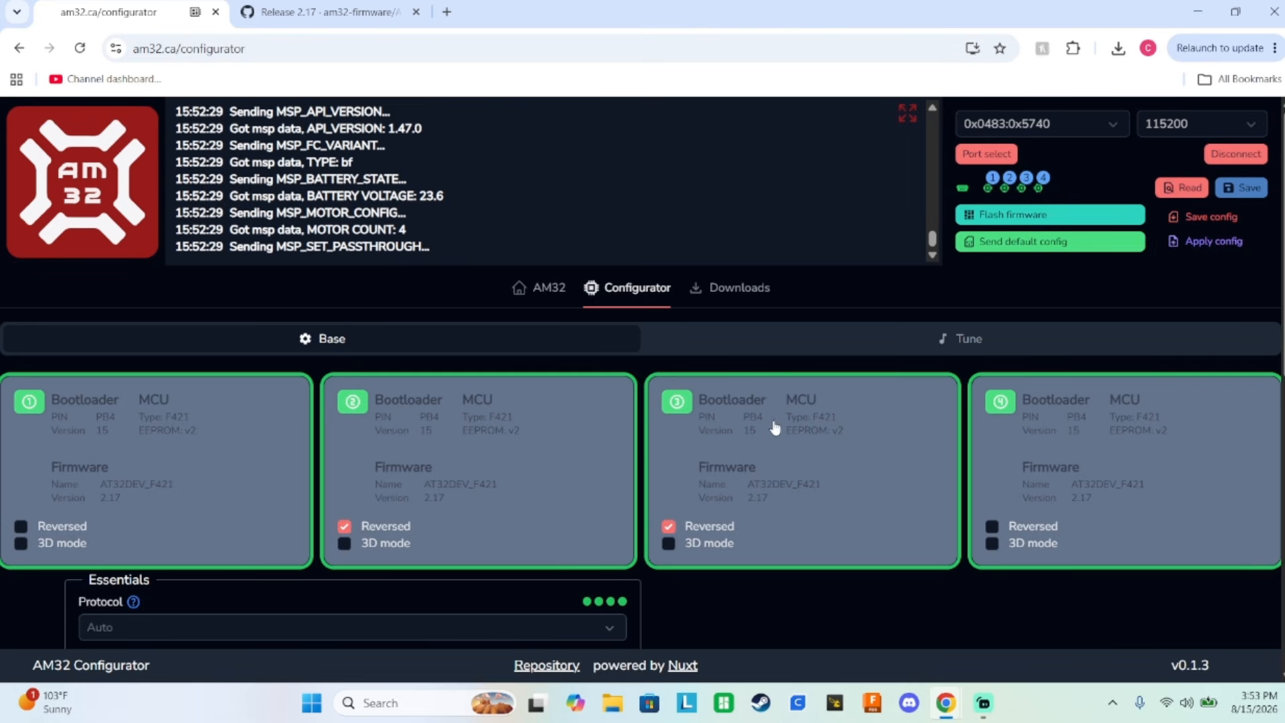
scroll(777, 429, down, 1)
scroll(668, 393, down, 2)
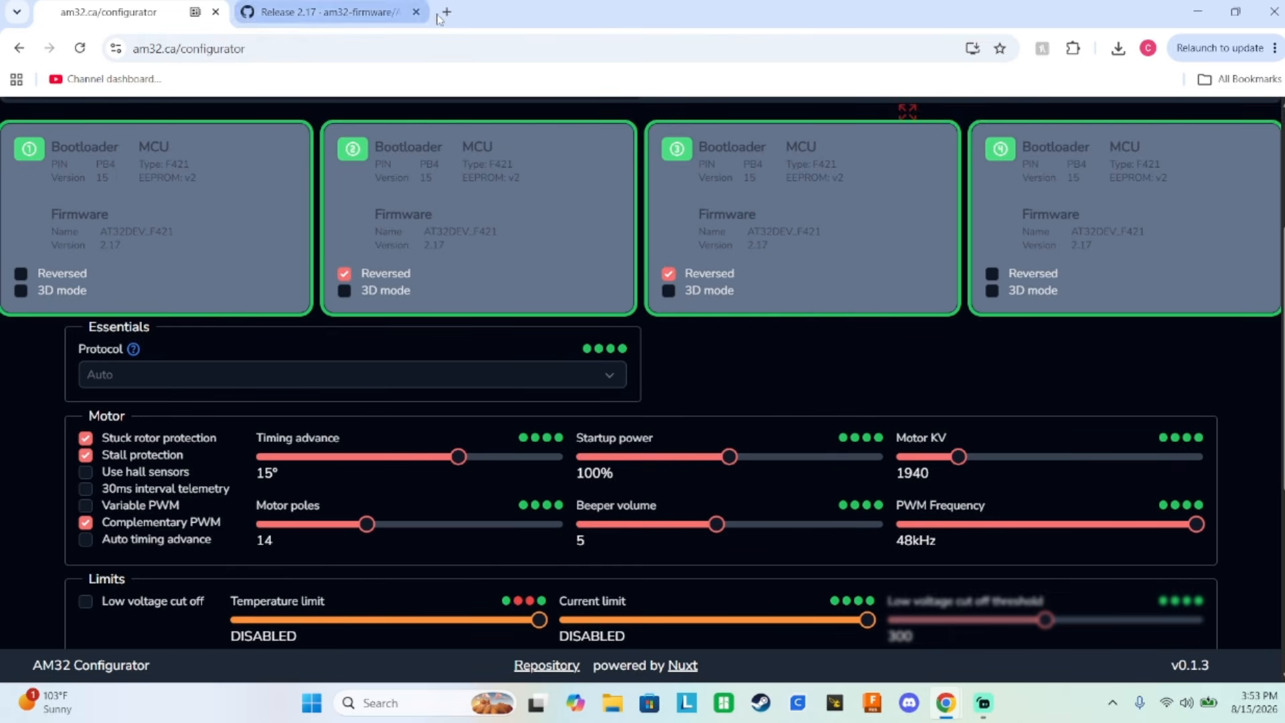
Search Google for "t motor velox f7 stack" in a new tab and look through the product results.
click(446, 11)
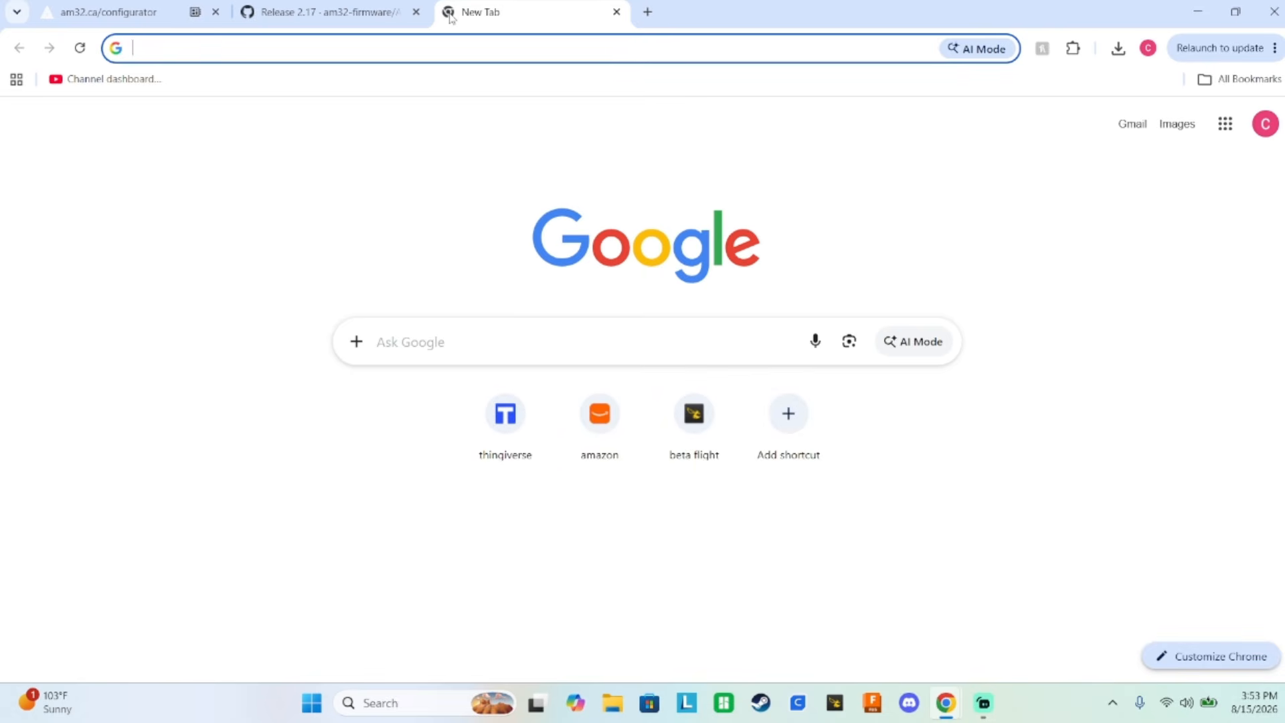
text(t motor velox f7 esc original firmware github am32)
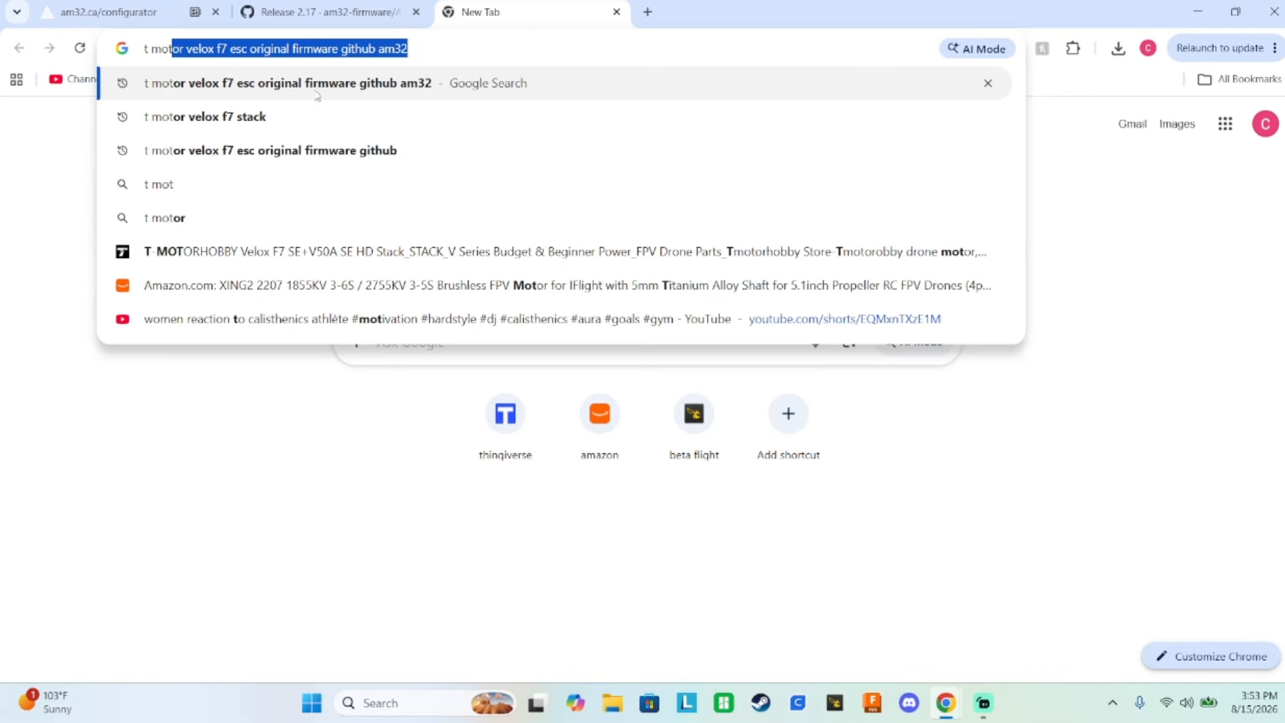
click(317, 116)
scroll(324, 402, down, 1)
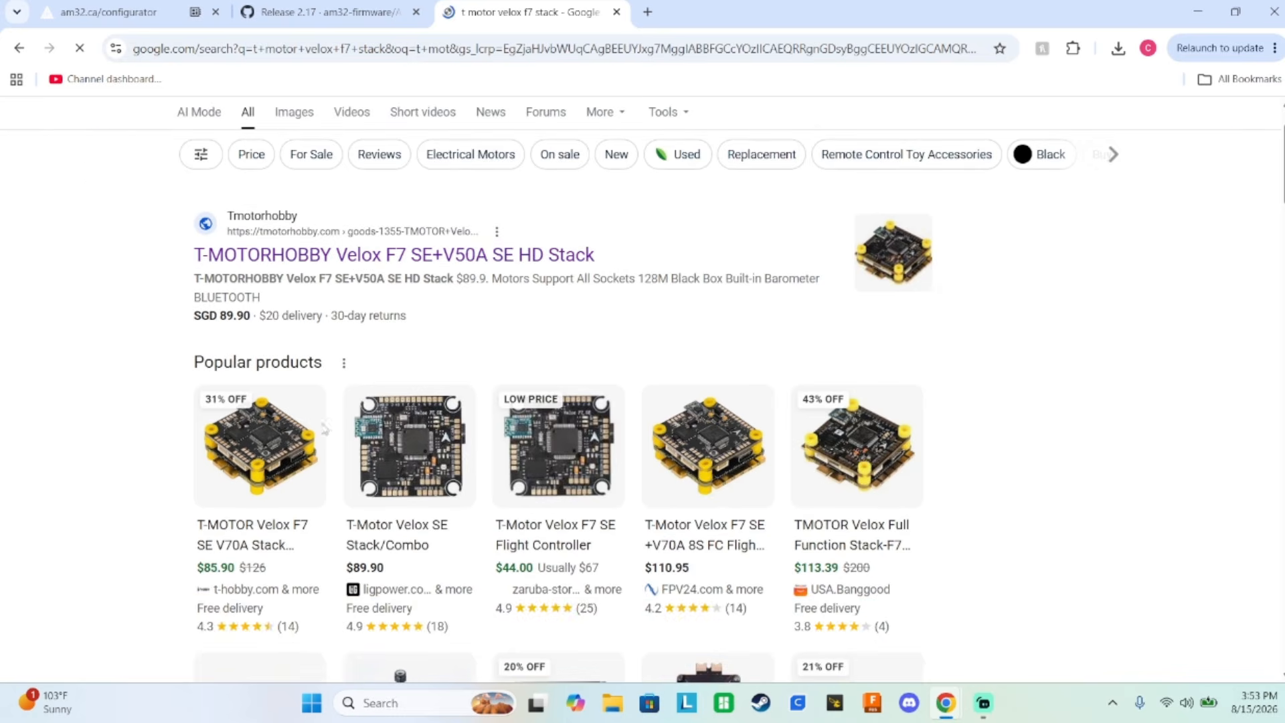
scroll(325, 428, down, 1)
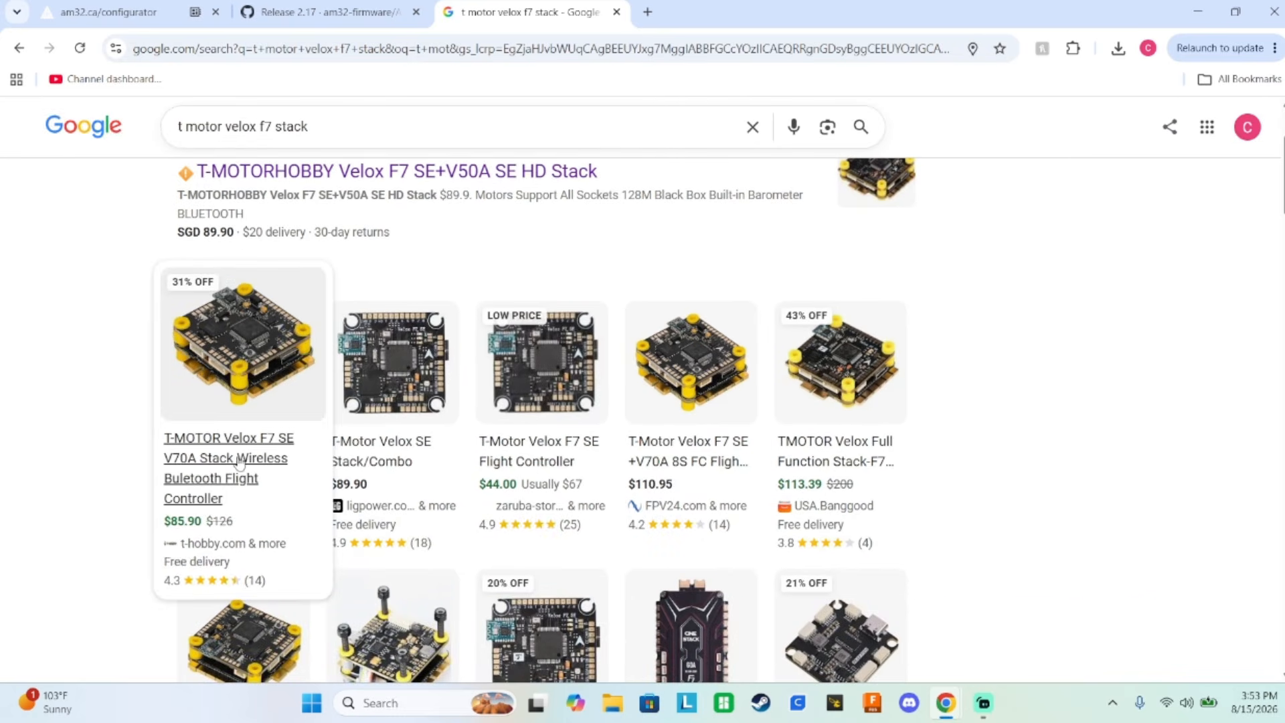
Open the T-MOTOR Velox F7 SE V70A Stack product details and go to its t-hobby.com store page.
click(239, 462)
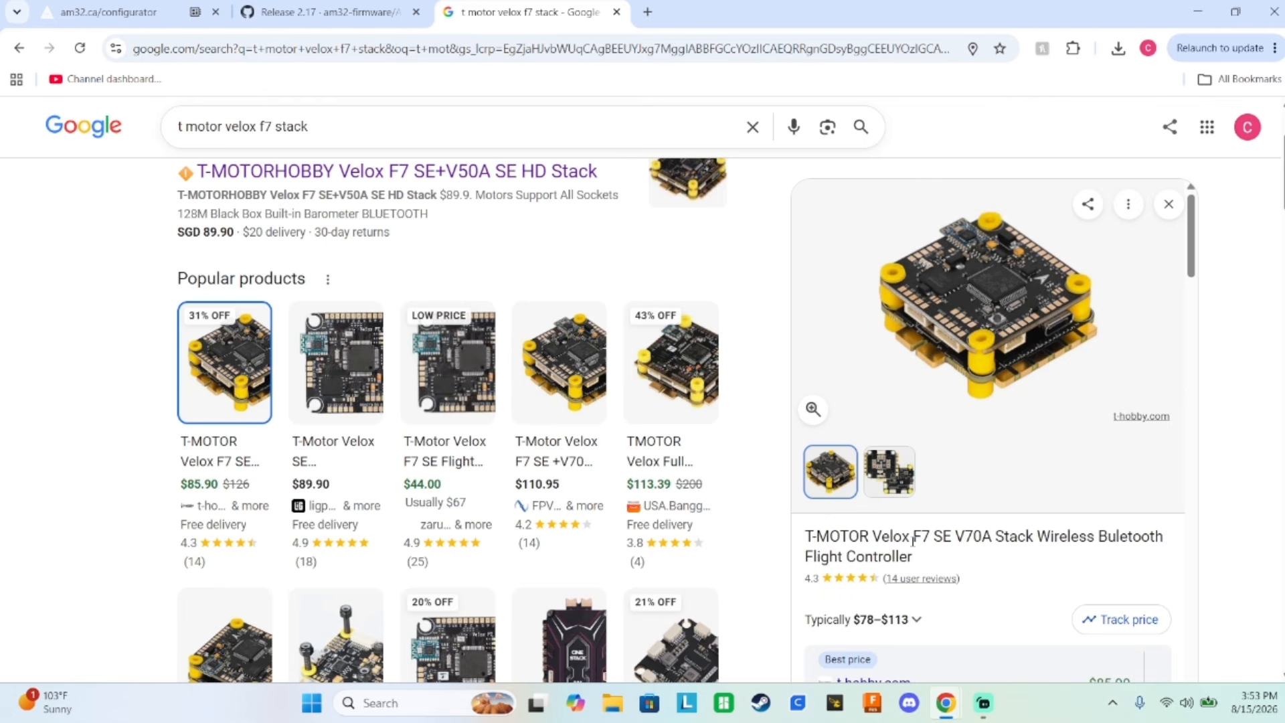
scroll(836, 540, down, 5)
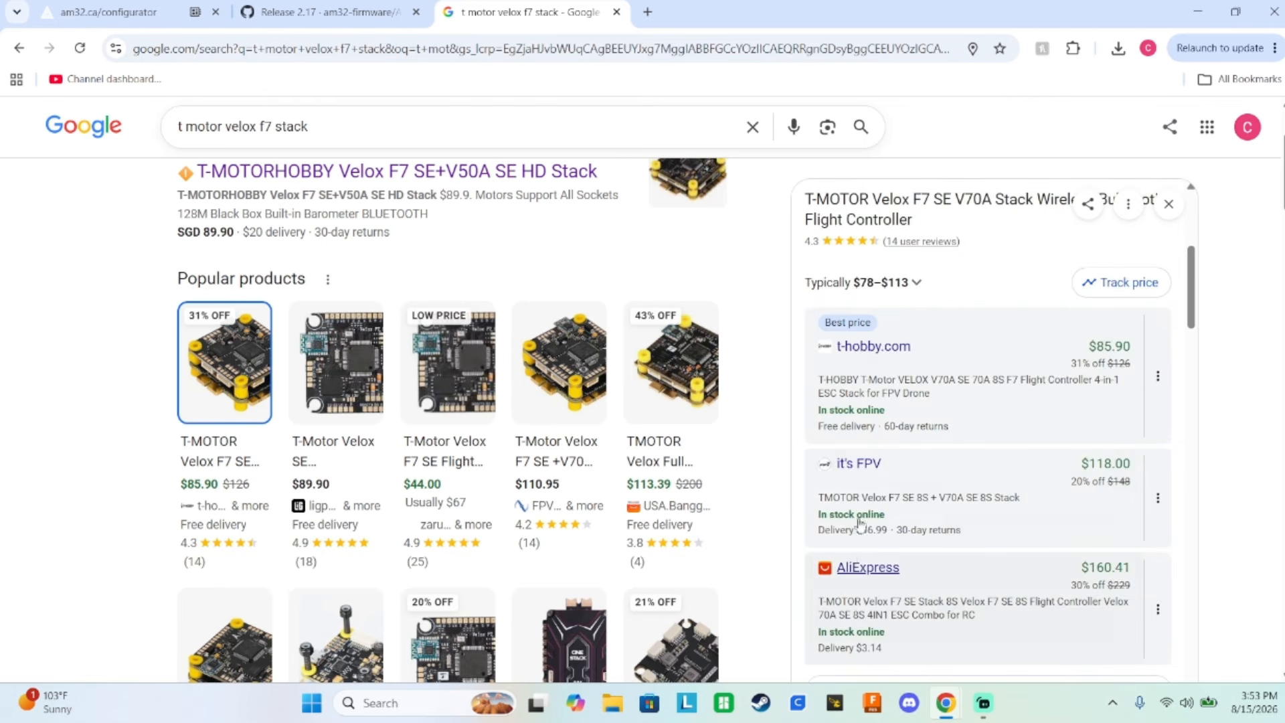
click(864, 353)
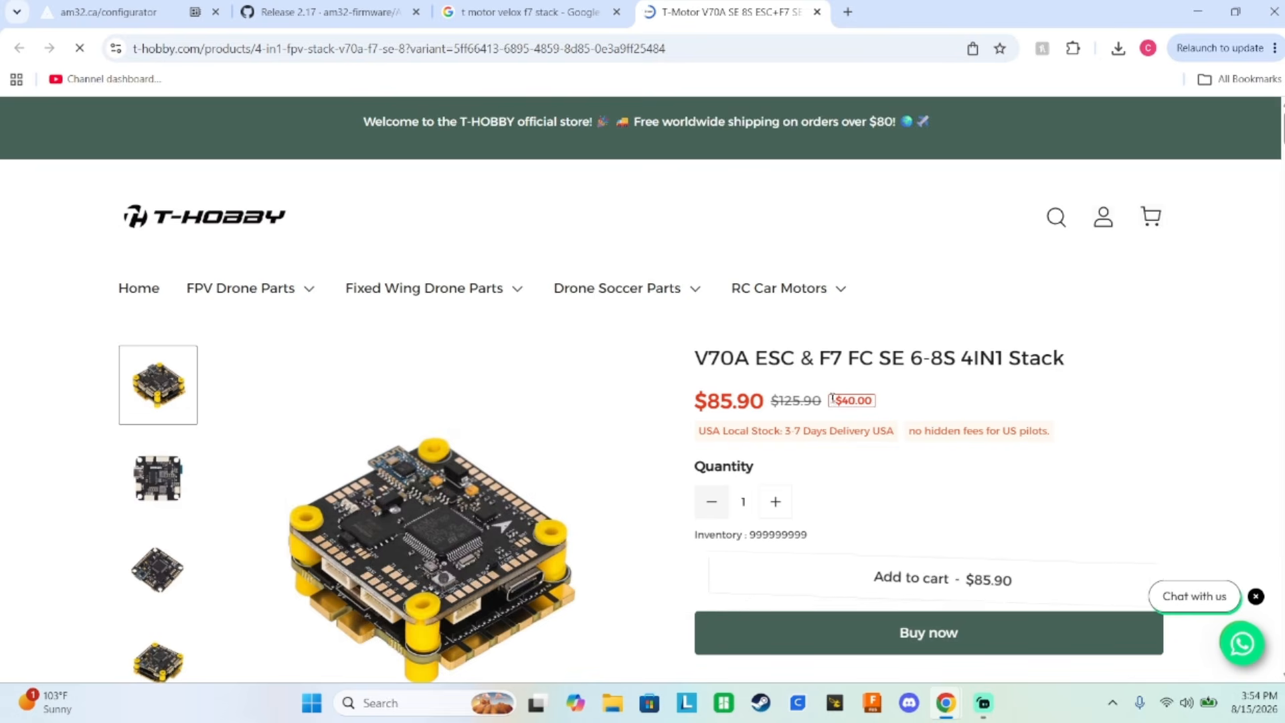
Dismiss the email sign-up pop-up and view the product photos of the bare ESC board and the assembled stack.
scroll(844, 401, down, 1)
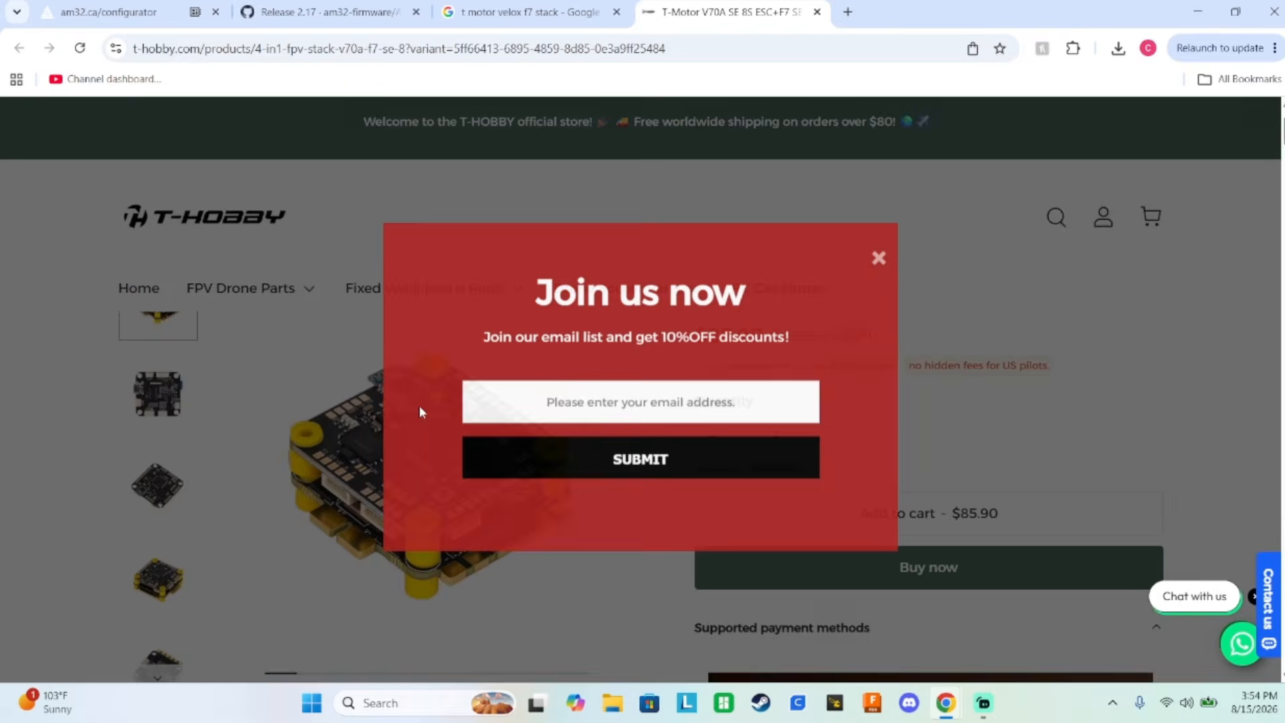
click(879, 260)
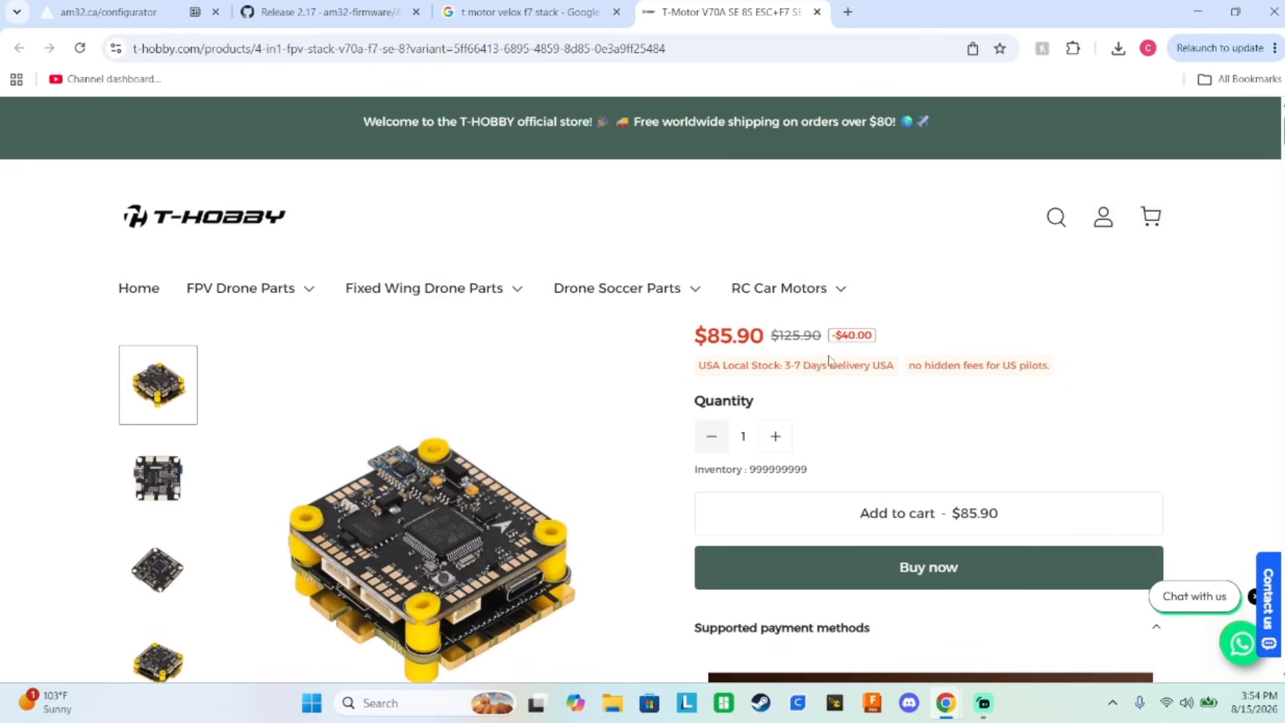
scroll(457, 511, down, 1)
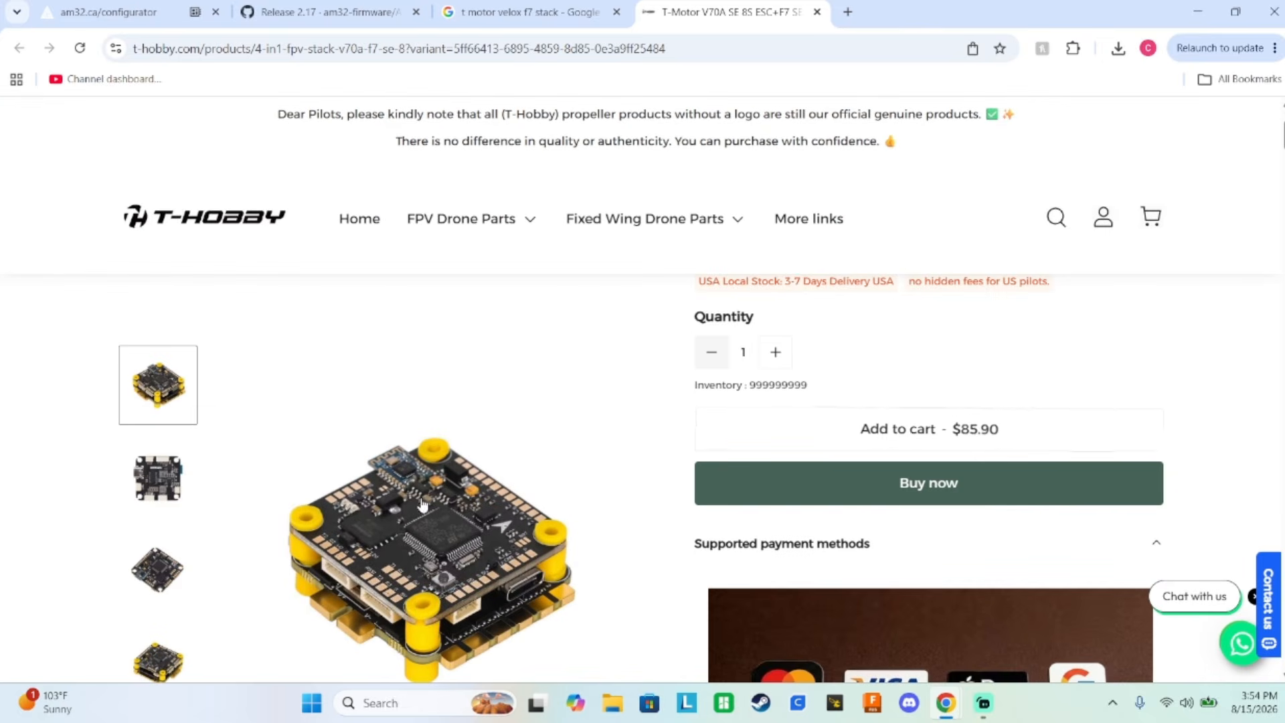
scroll(154, 440, down, 2)
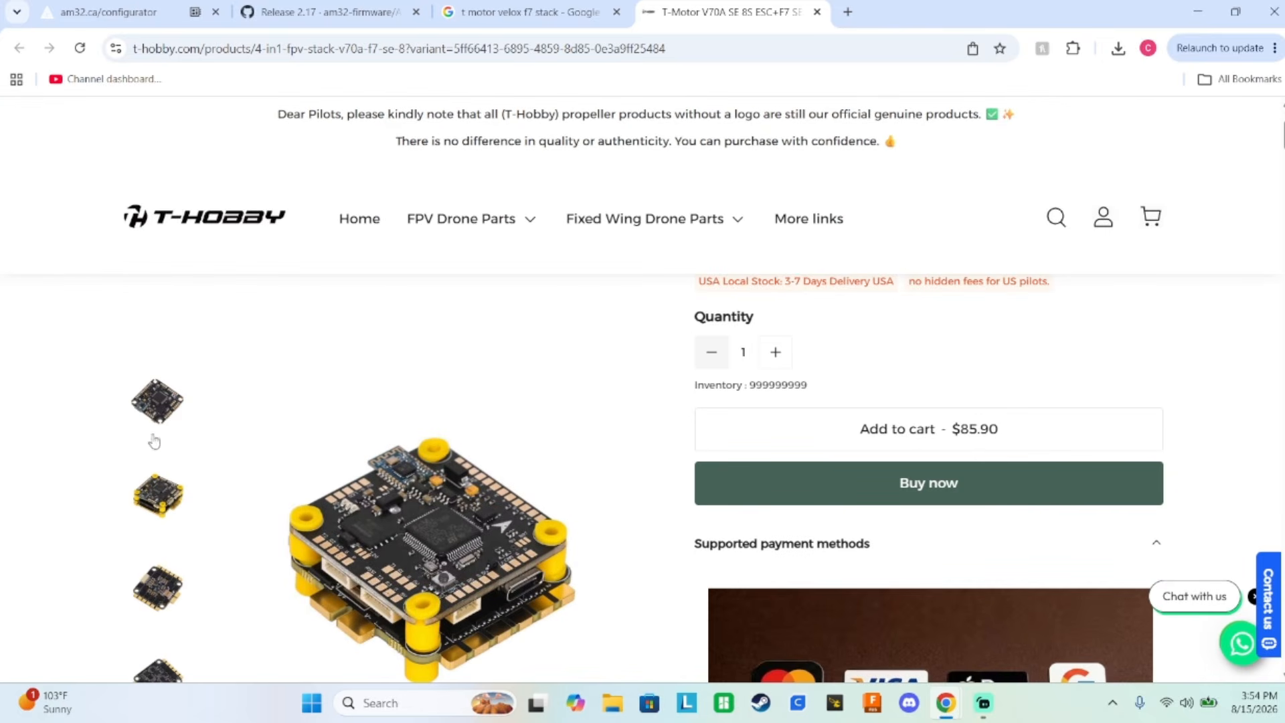
click(146, 584)
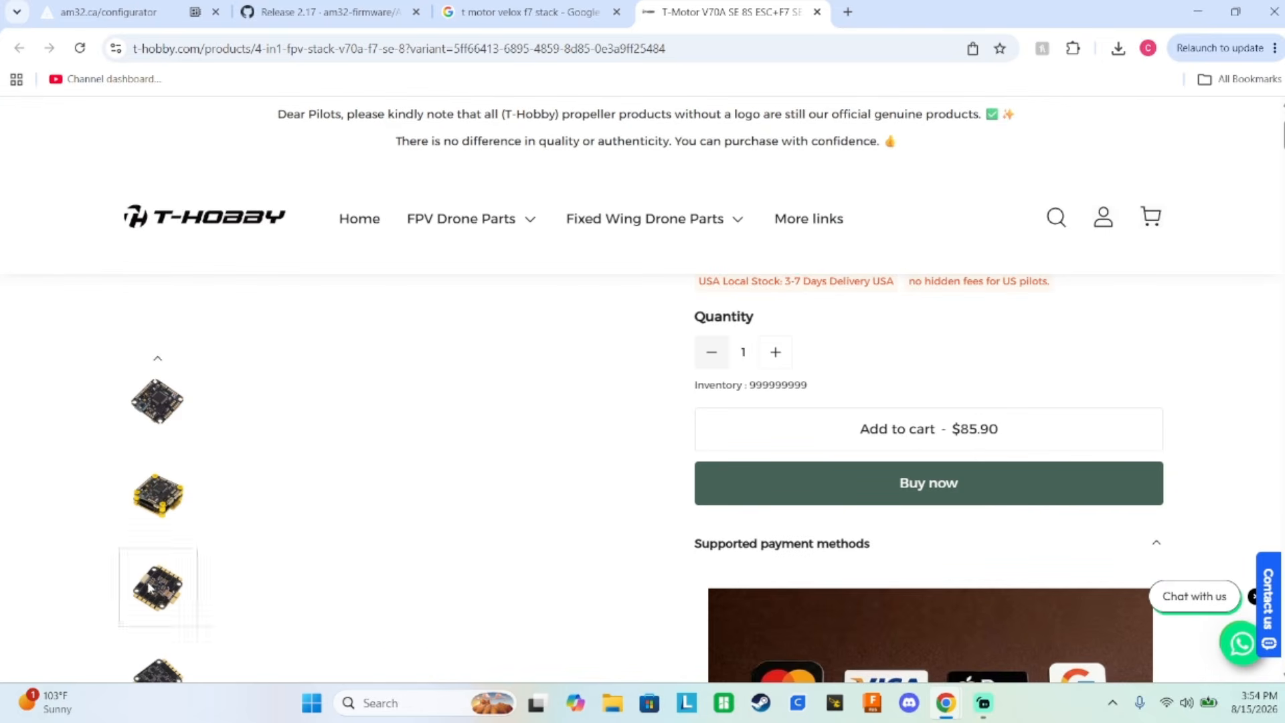
click(159, 510)
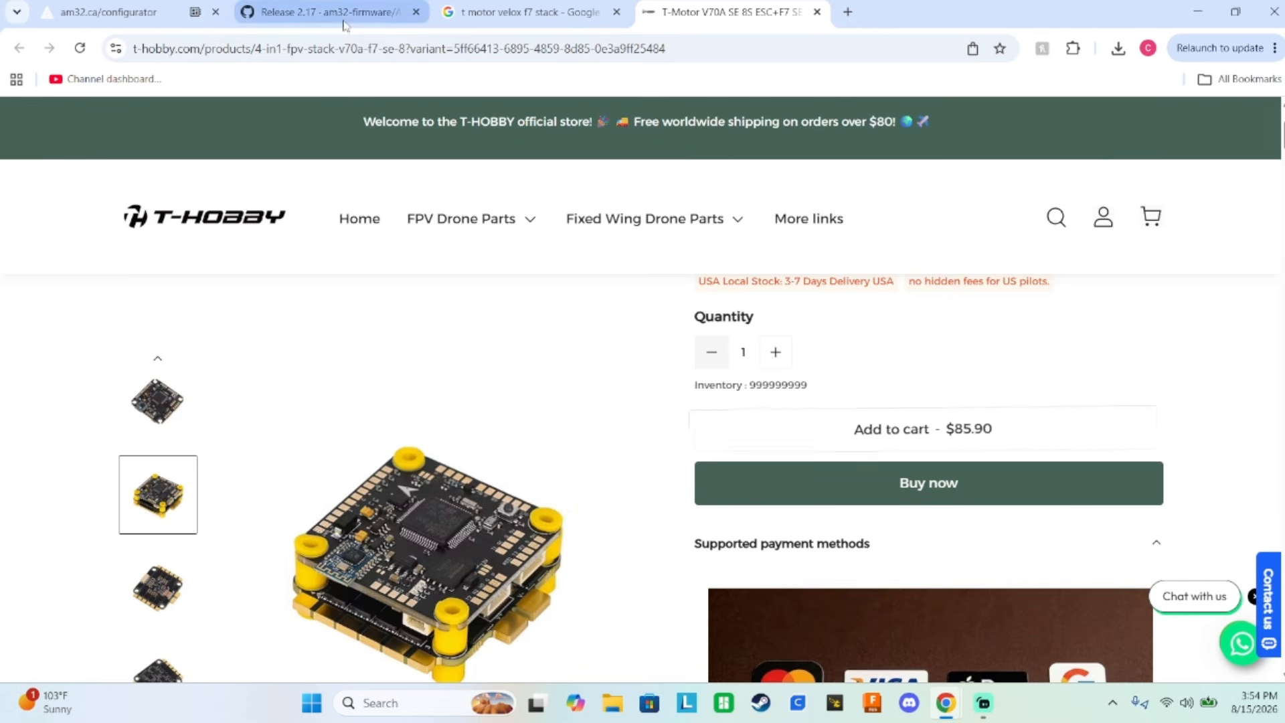
Switch back to the AM32 Configurator and reconnect to the flight controller on port 0x0483:0x5740 at 115200.
click(84, 16)
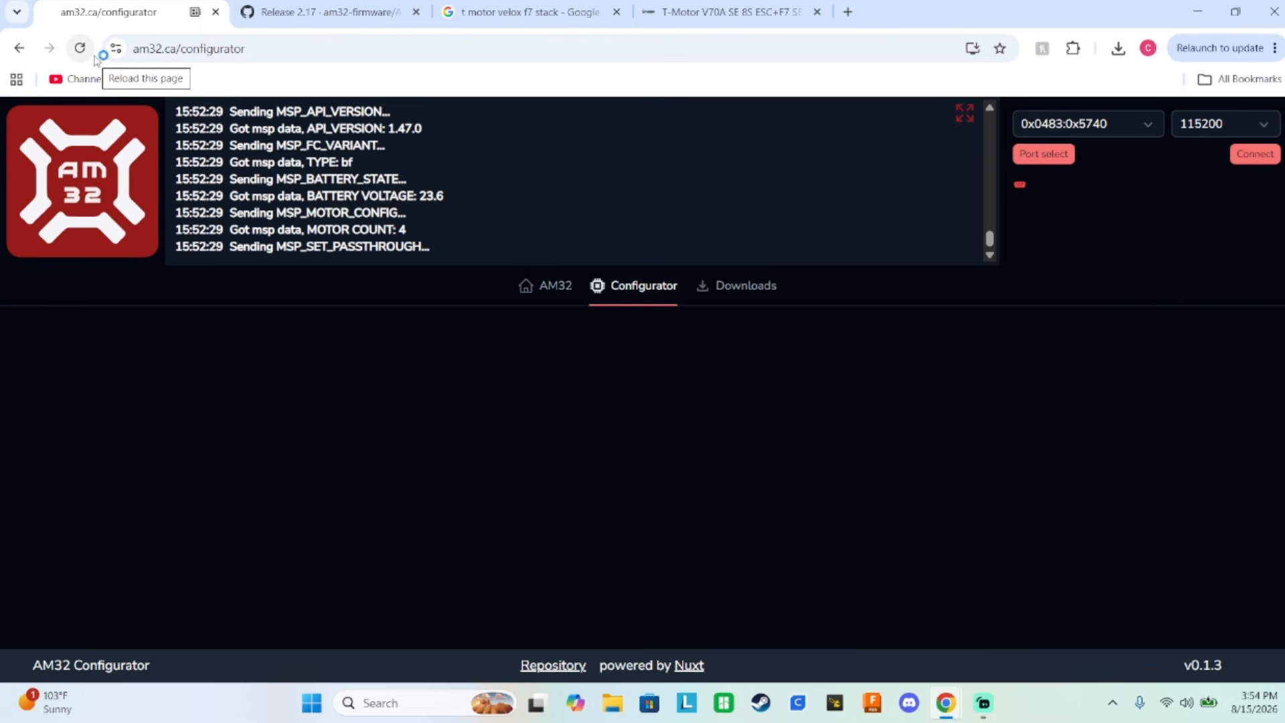
click(1269, 156)
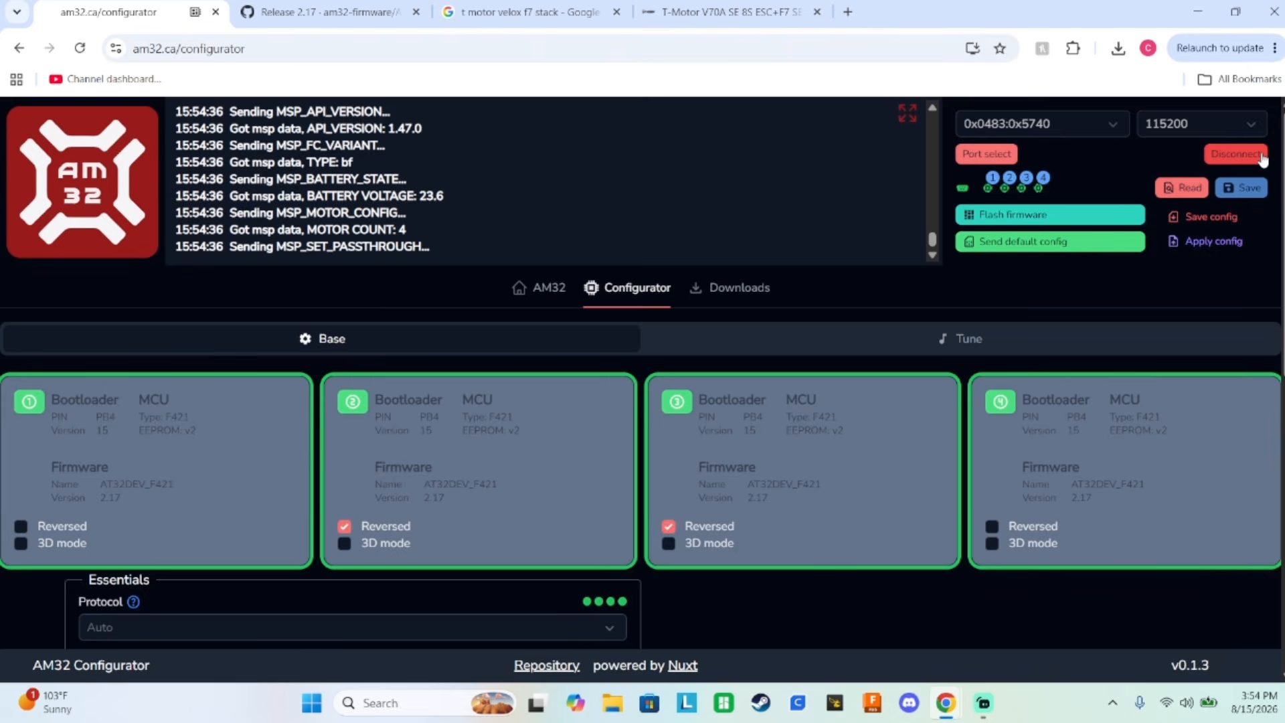
Review the ESC settings from the Motor section through Limits, Sinusoidal Startup and Brake to the Servo settings.
scroll(770, 346, down, 4)
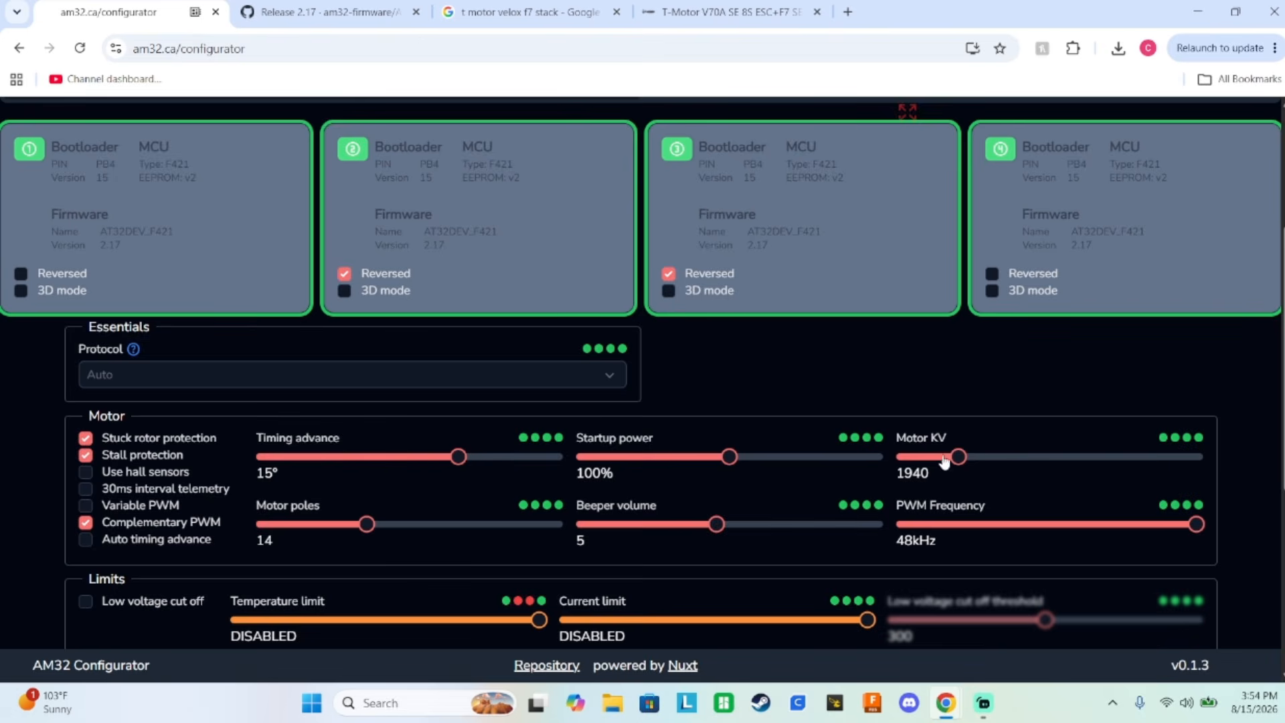
scroll(413, 460, down, 2)
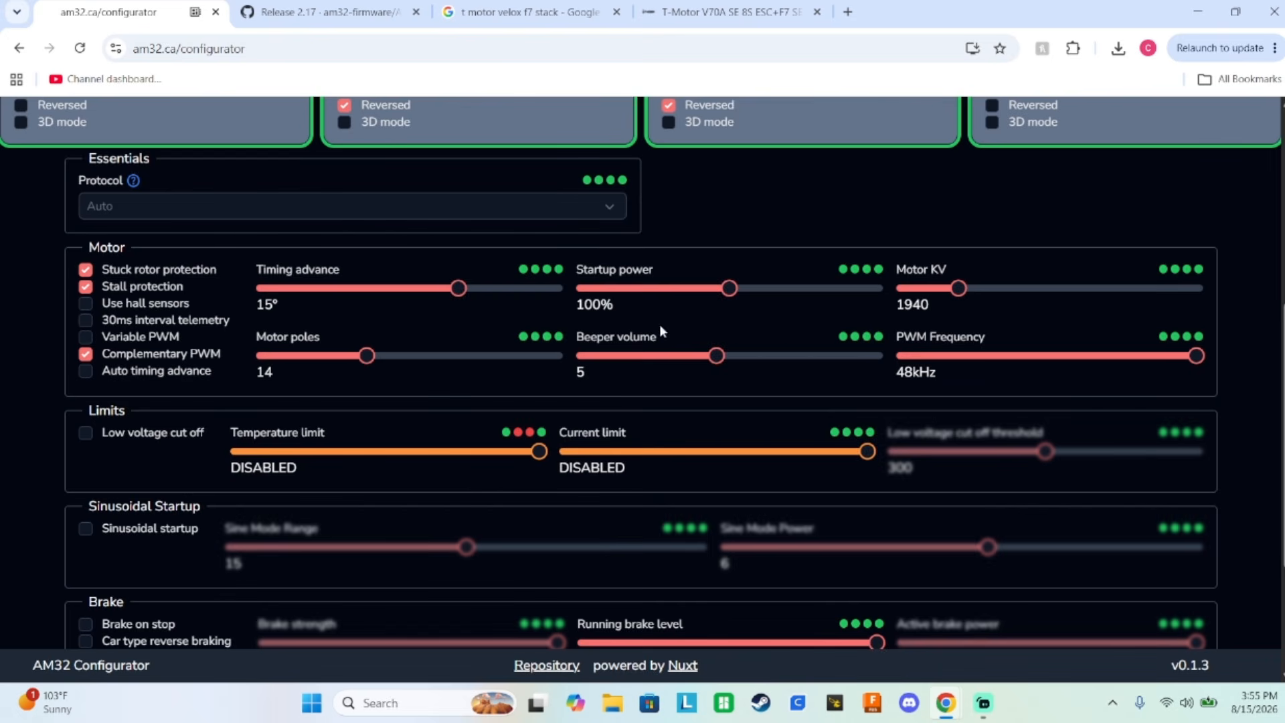
scroll(575, 375, down, 3)
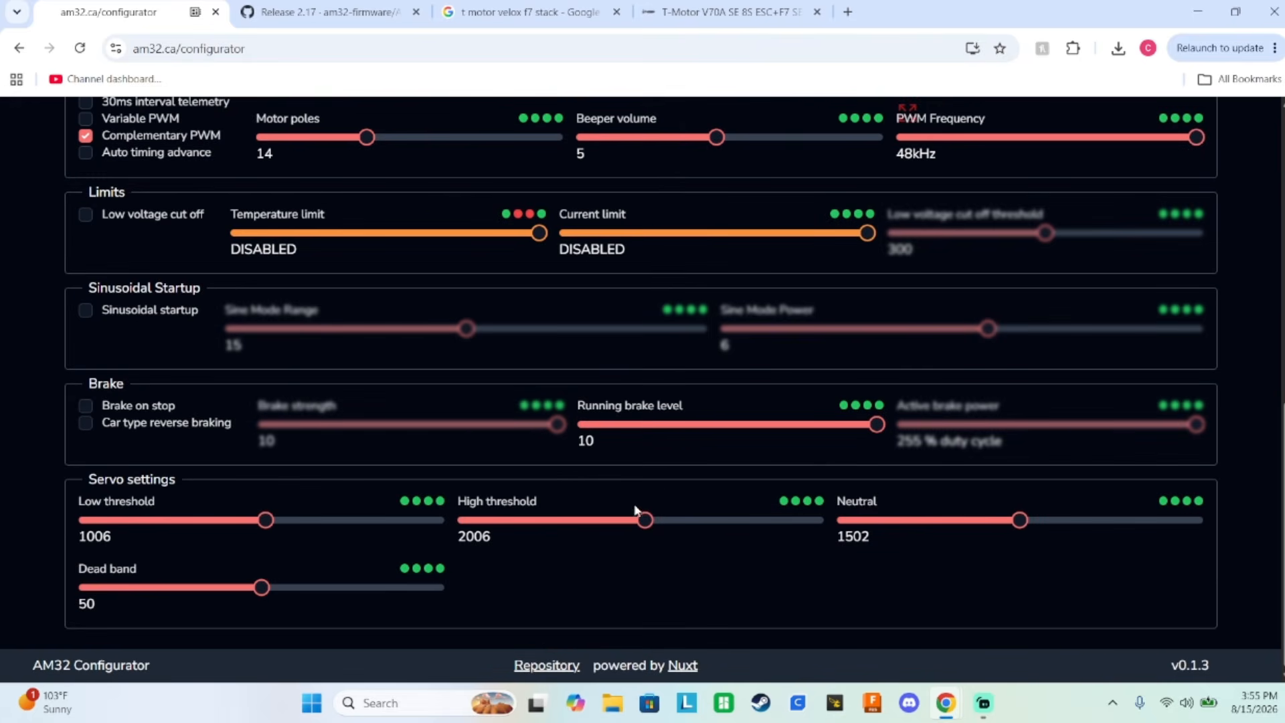
Check the Reversed options on the four ESC cards and save the settings to the ESCs.
scroll(884, 543, up, 8)
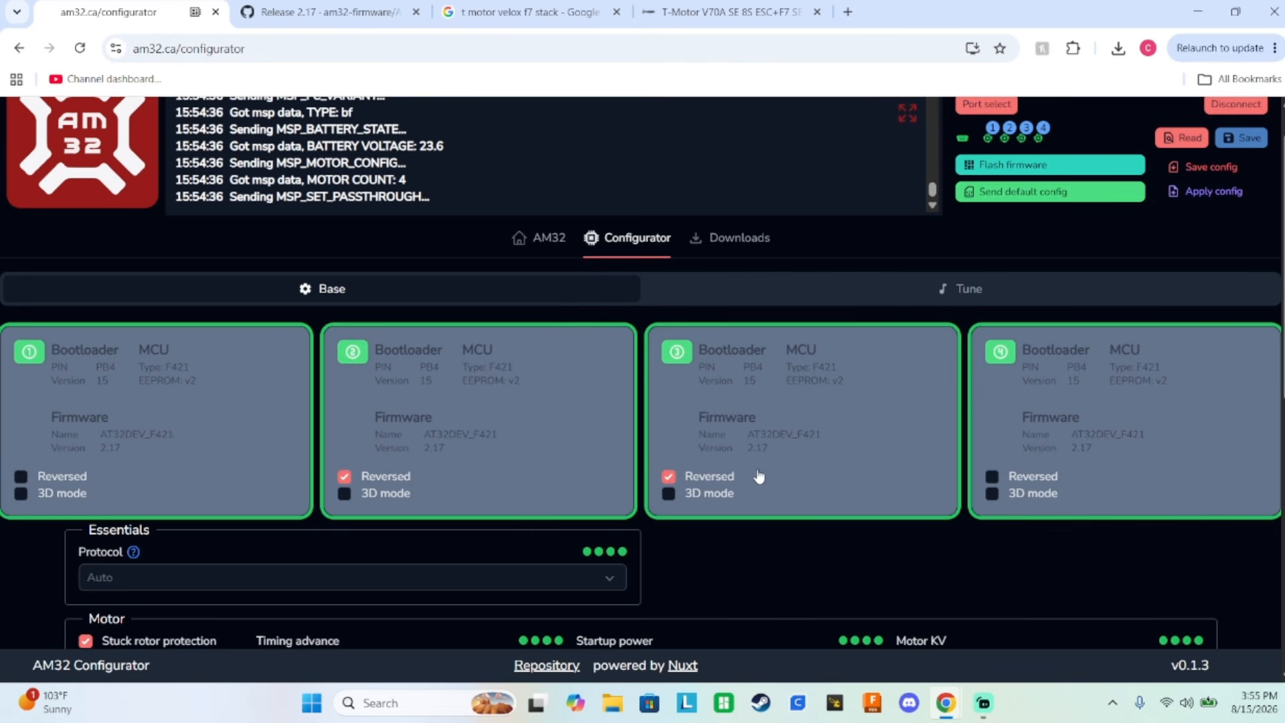
scroll(710, 474, down, 9)
scroll(648, 366, up, 10)
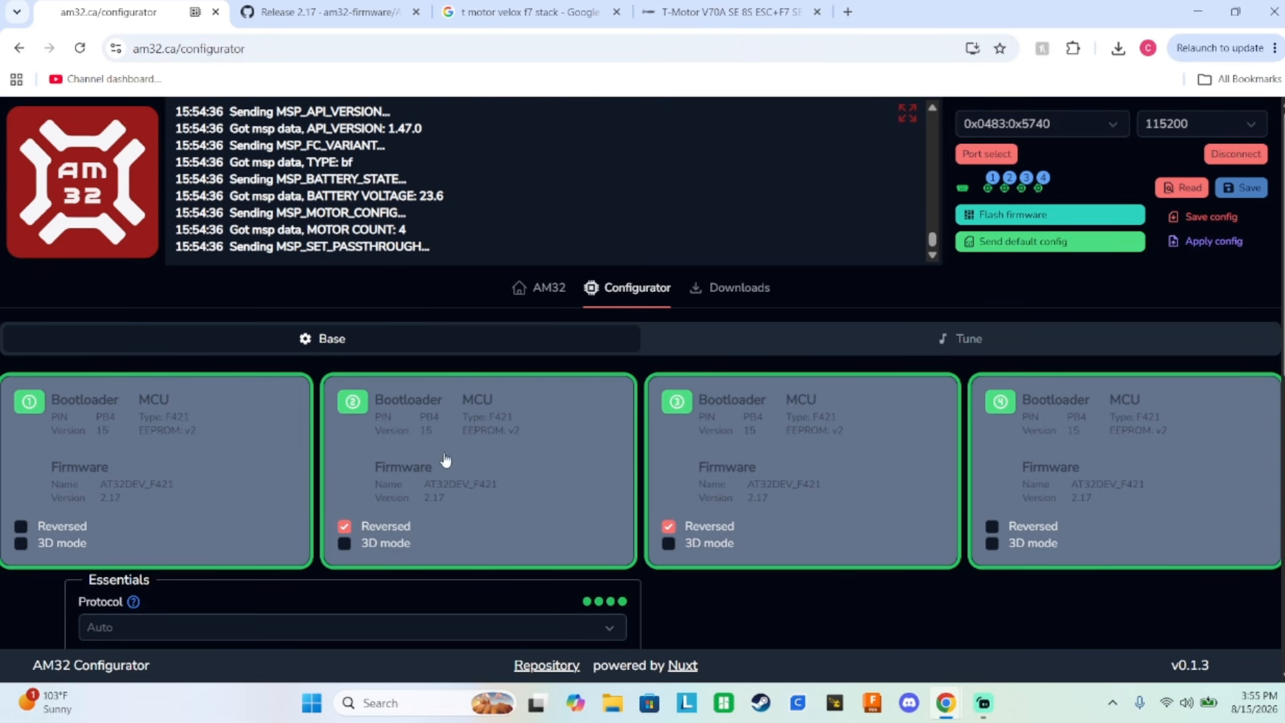
scroll(801, 431, down, 4)
drag(734, 462, 742, 461)
scroll(669, 445, up, 3)
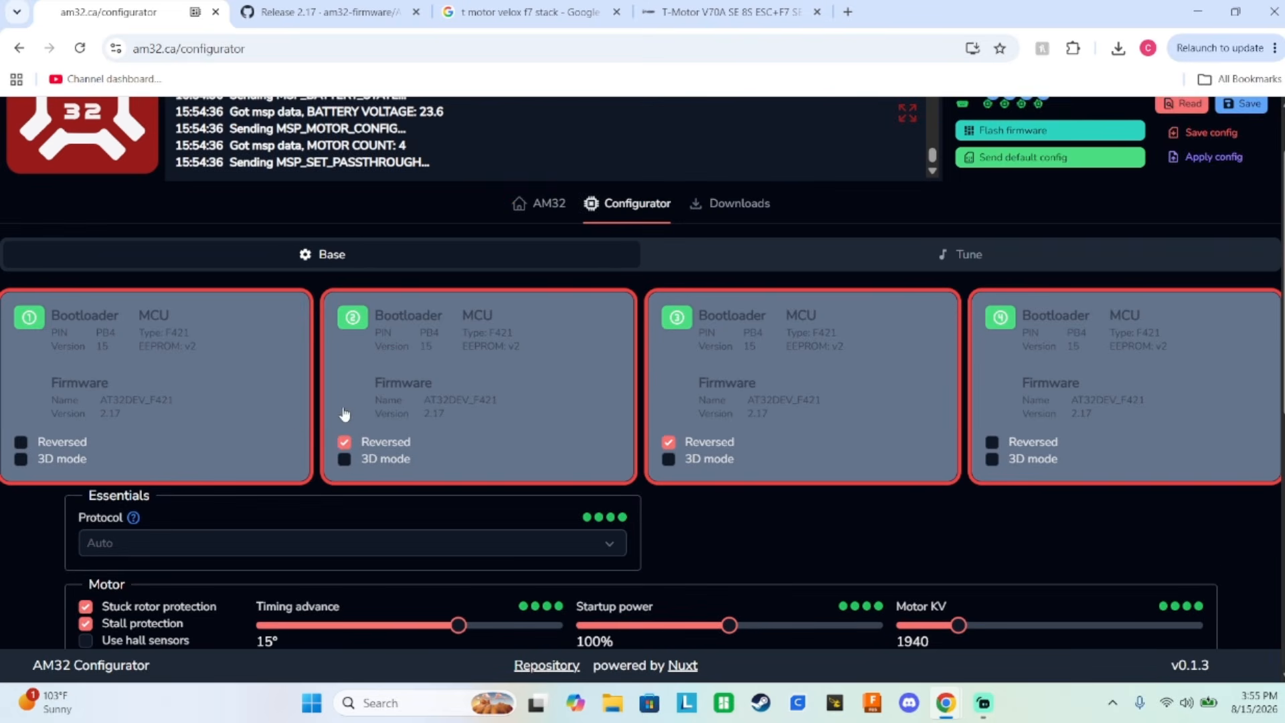
scroll(883, 341, up, 1)
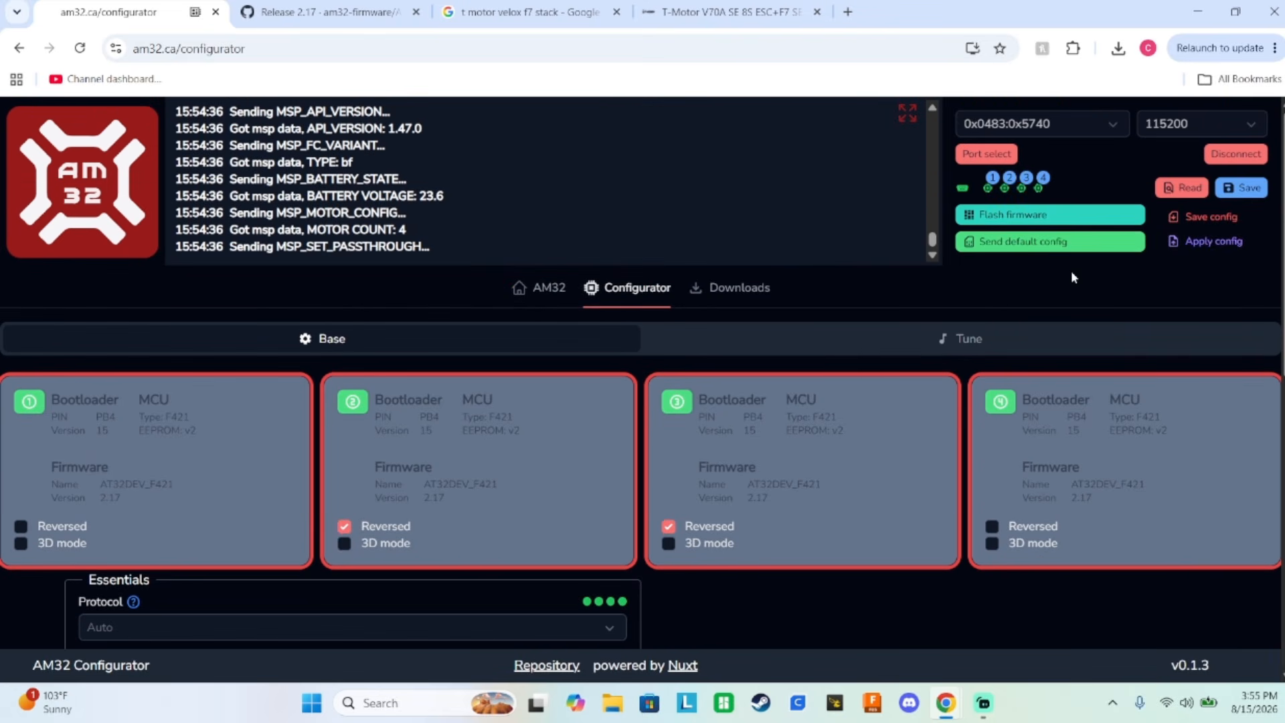
click(1245, 191)
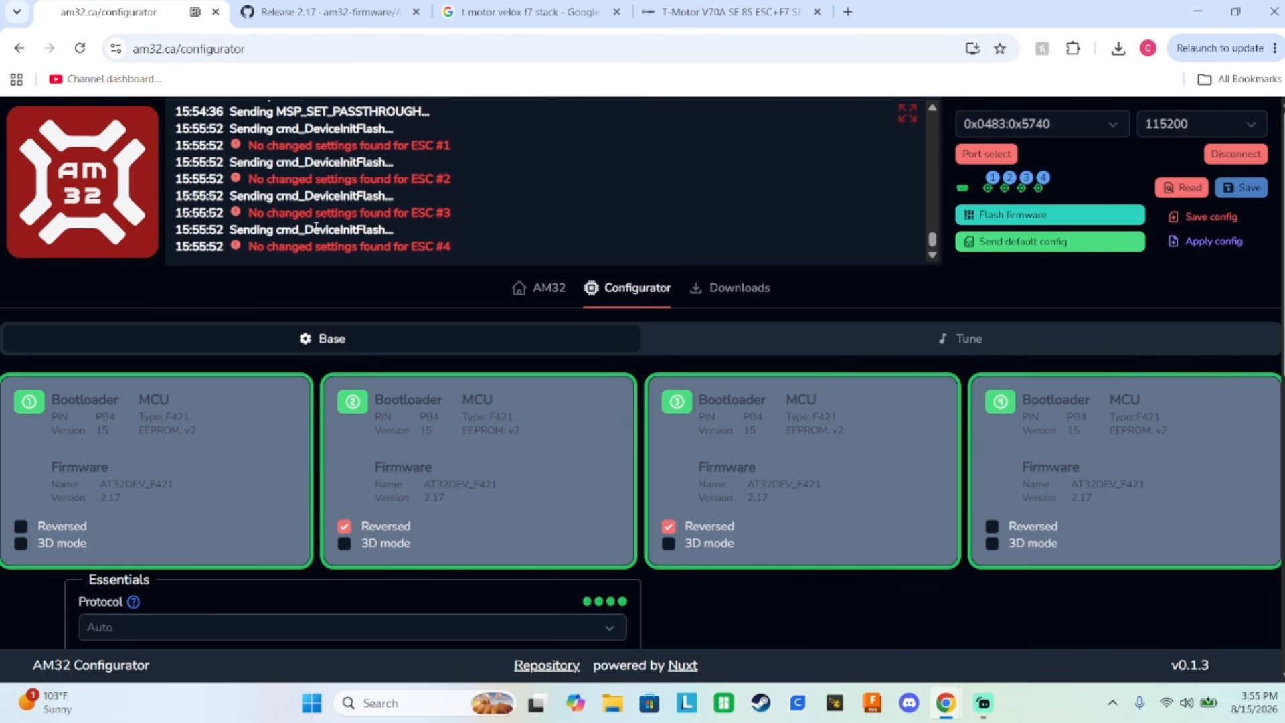
scroll(402, 334, down, 5)
scroll(614, 318, up, 4)
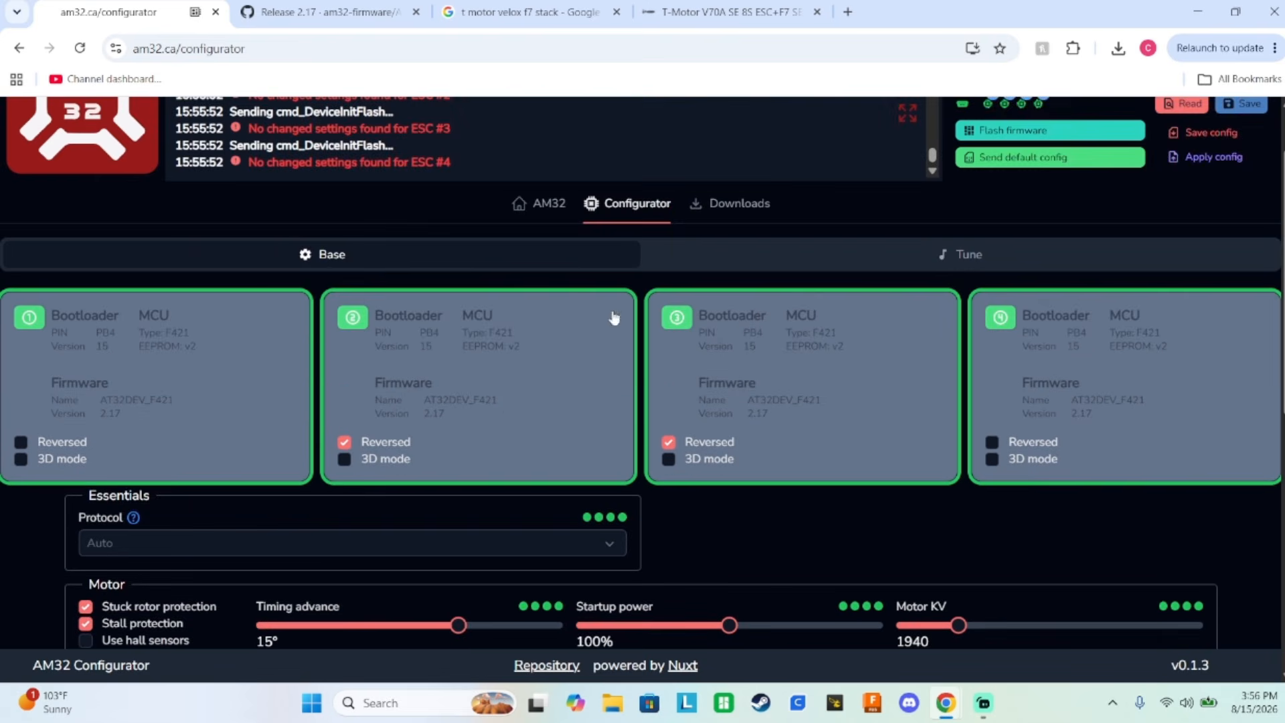
scroll(210, 286, up, 2)
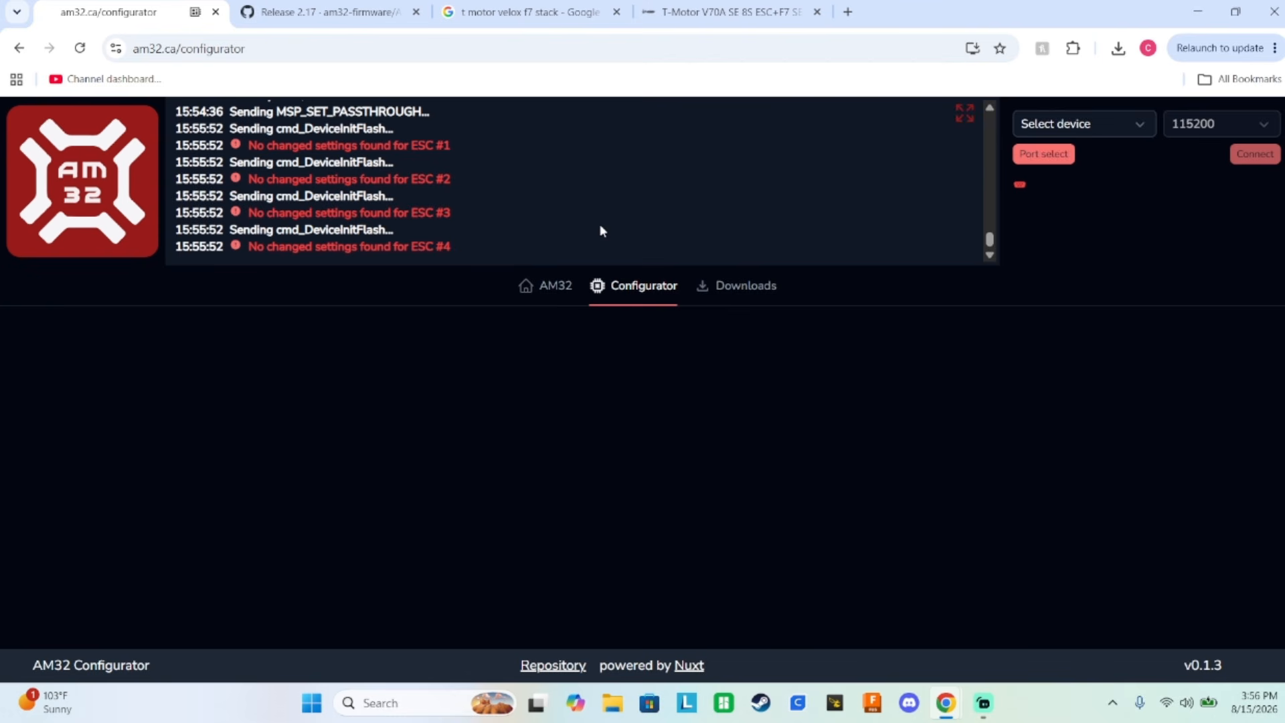
Open Betaflight in a new browser tab and dismiss the failed-connection notice.
click(847, 12)
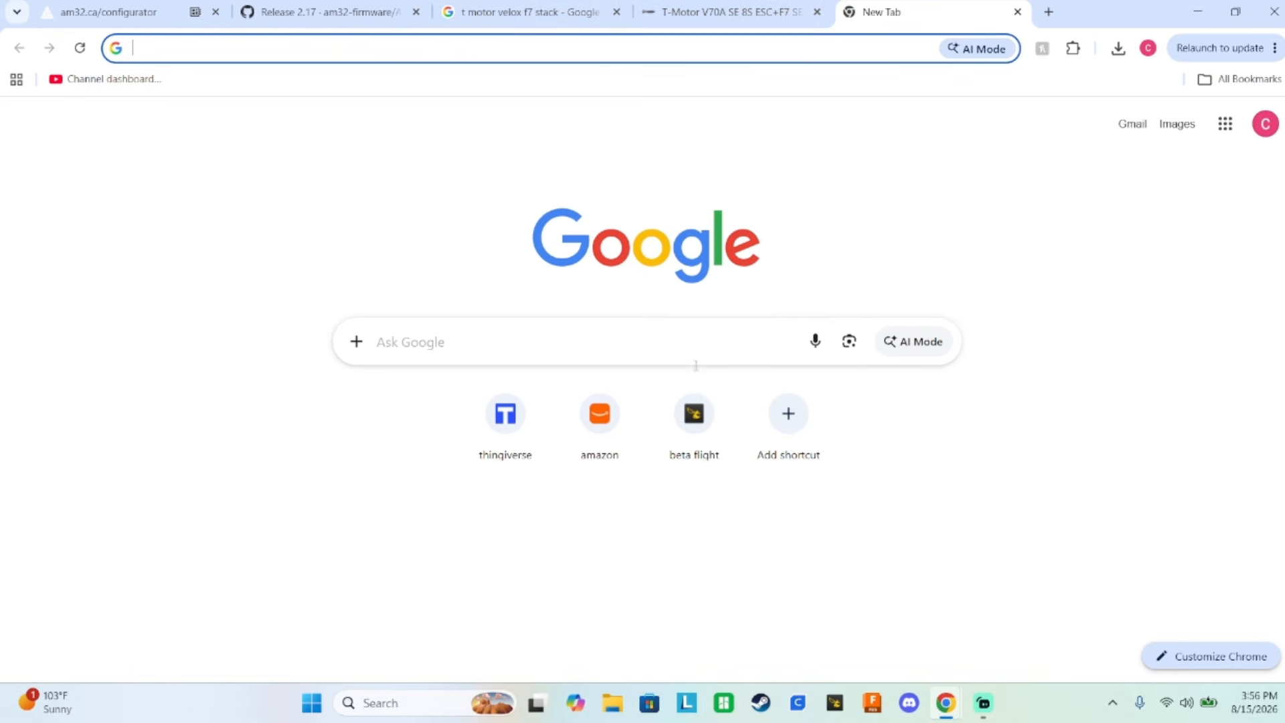
click(705, 435)
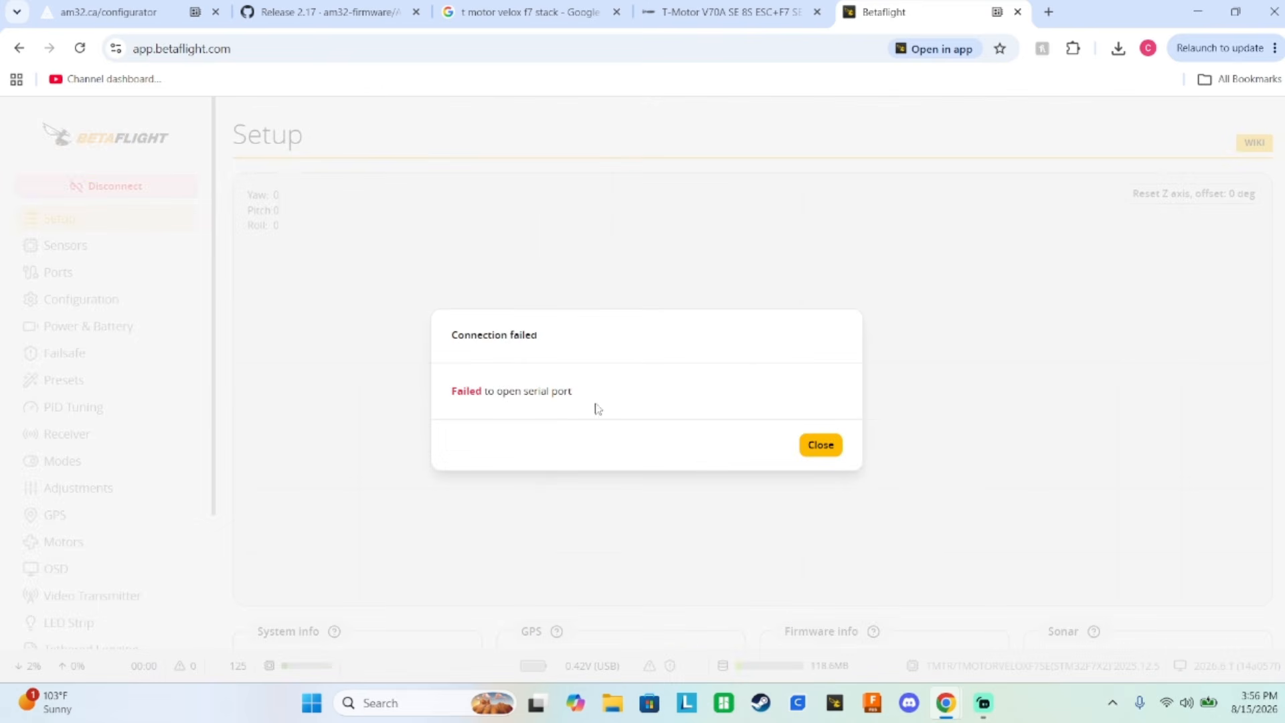
click(817, 447)
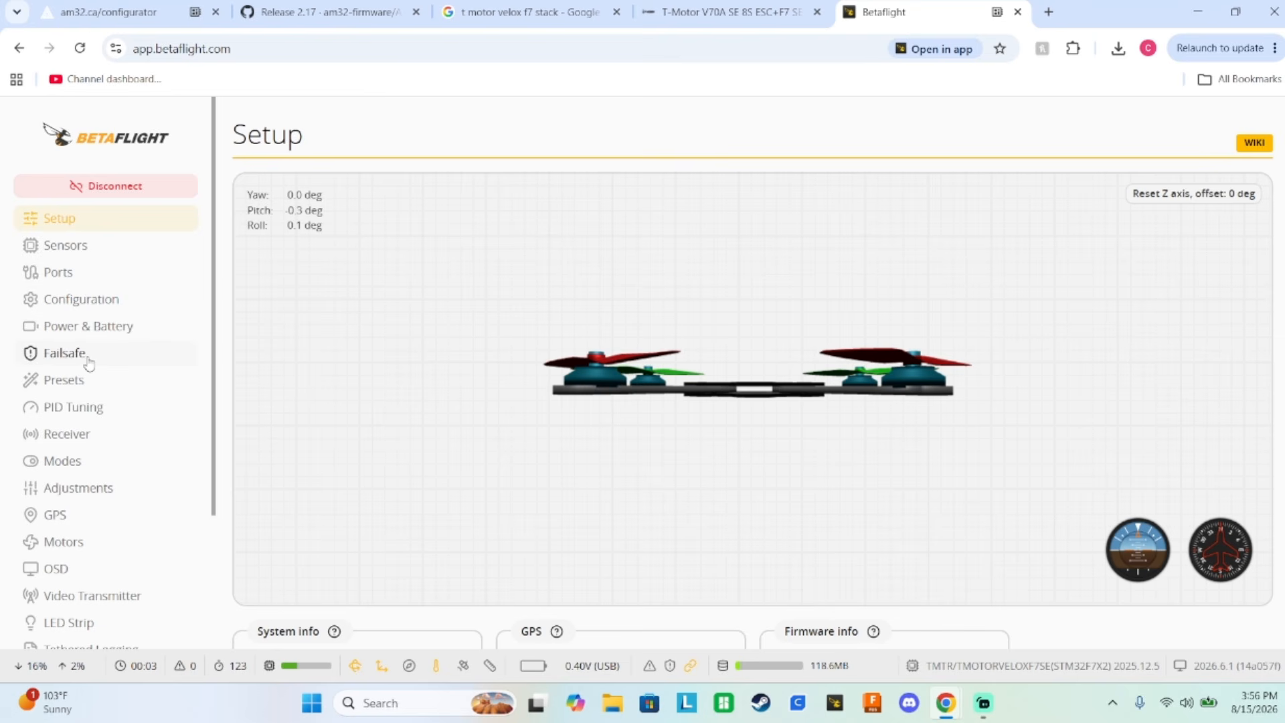
Open the individual motor direction setup for the motors, acknowledging that all propellers are removed.
scroll(87, 428, down, 3)
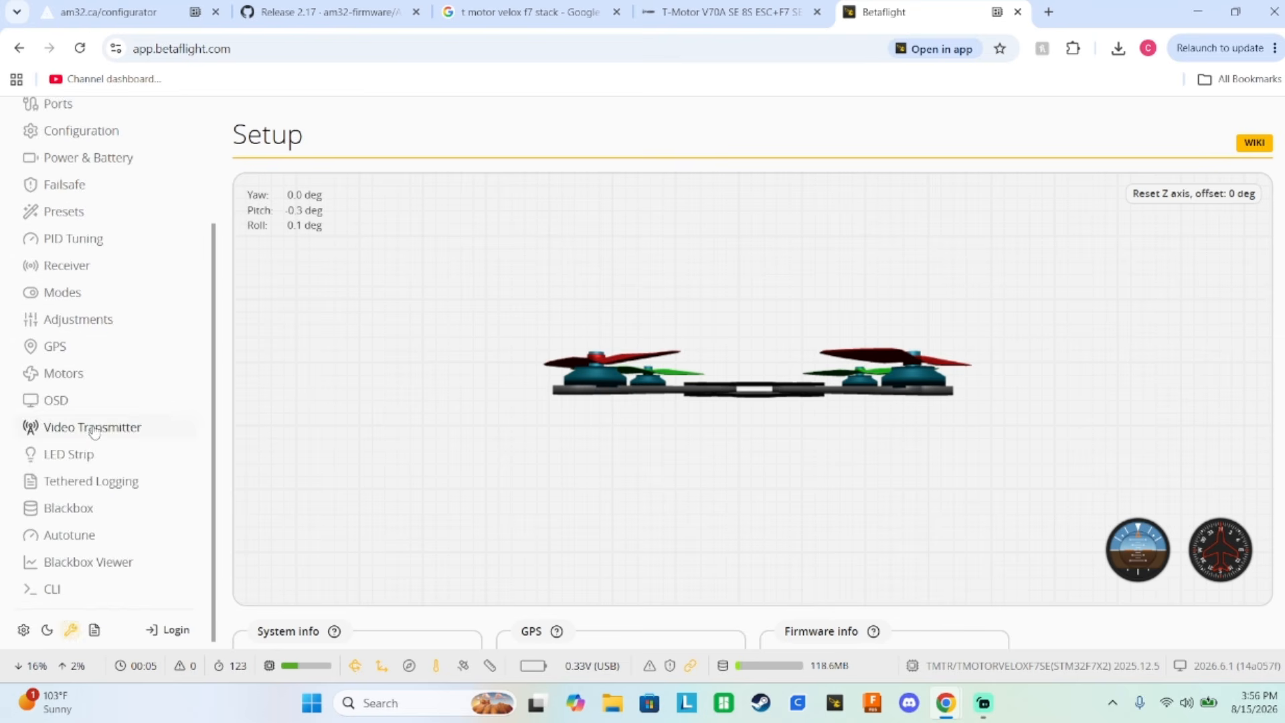
click(91, 375)
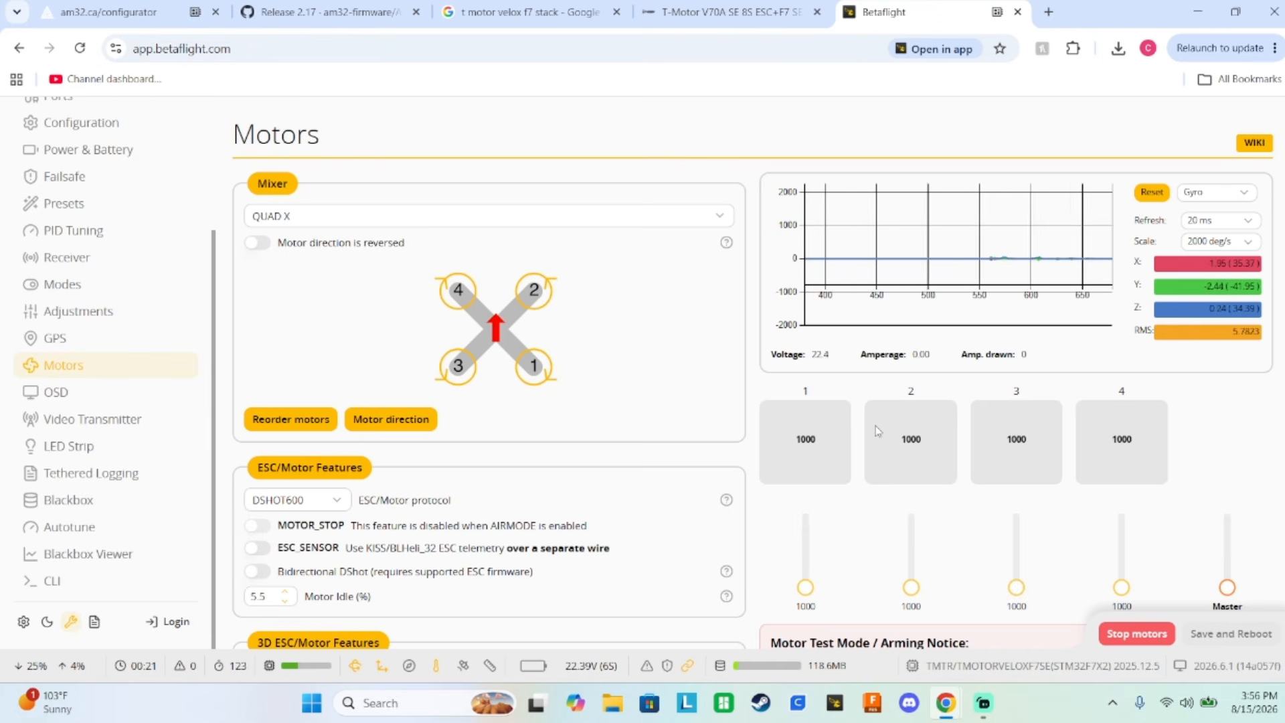
scroll(403, 351, down, 2)
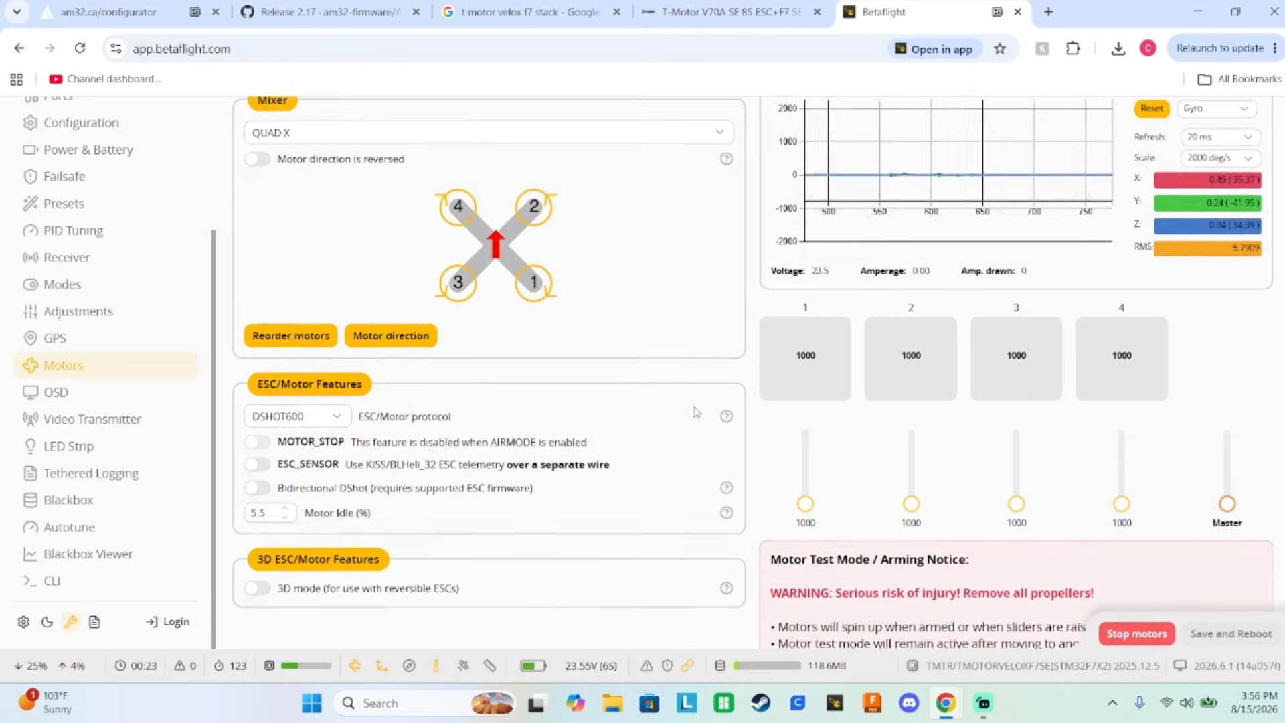
click(403, 350)
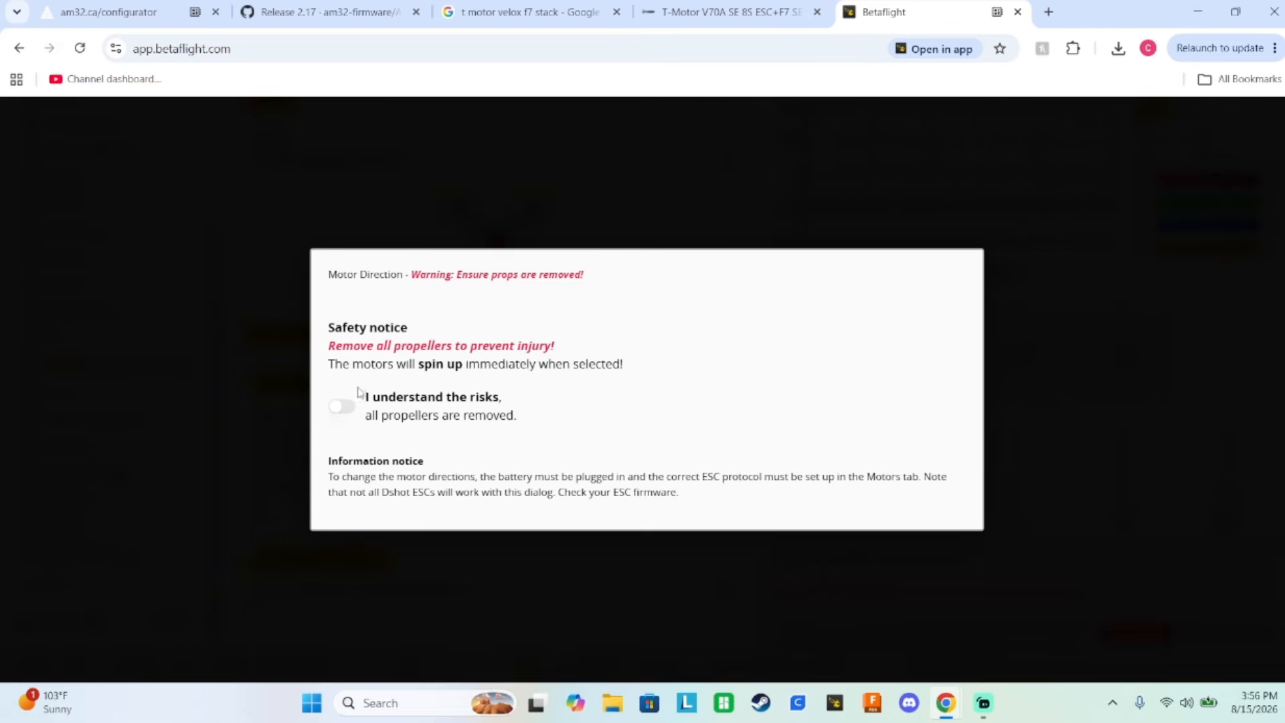
click(340, 407)
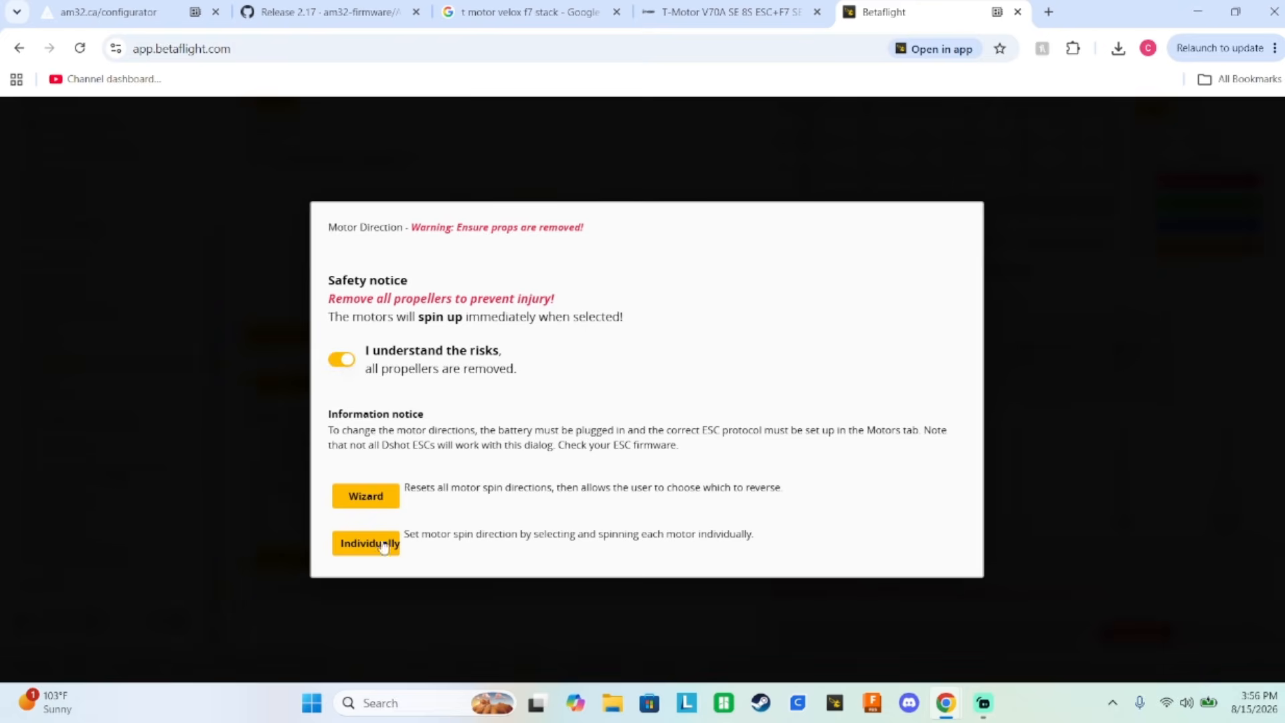
click(379, 541)
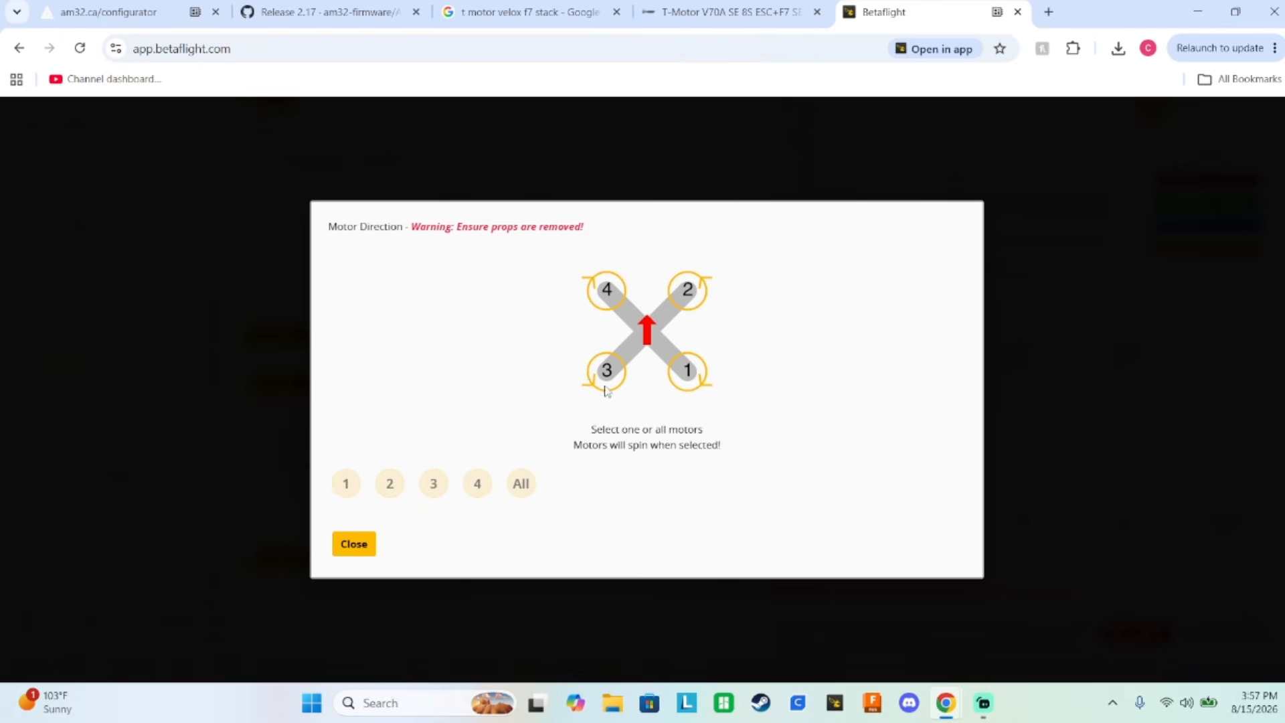
Spin motors 1, 2, 3 and 4 one at a time to check each one's rotation direction.
click(353, 491)
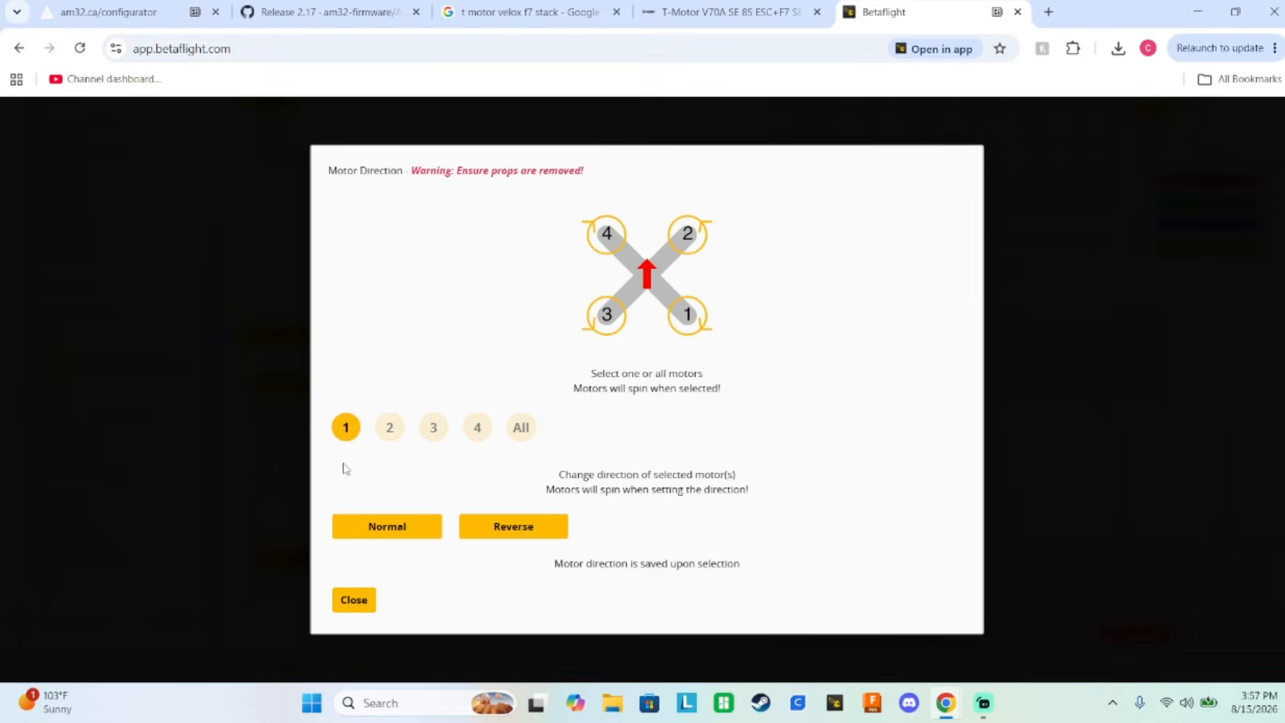
click(346, 429)
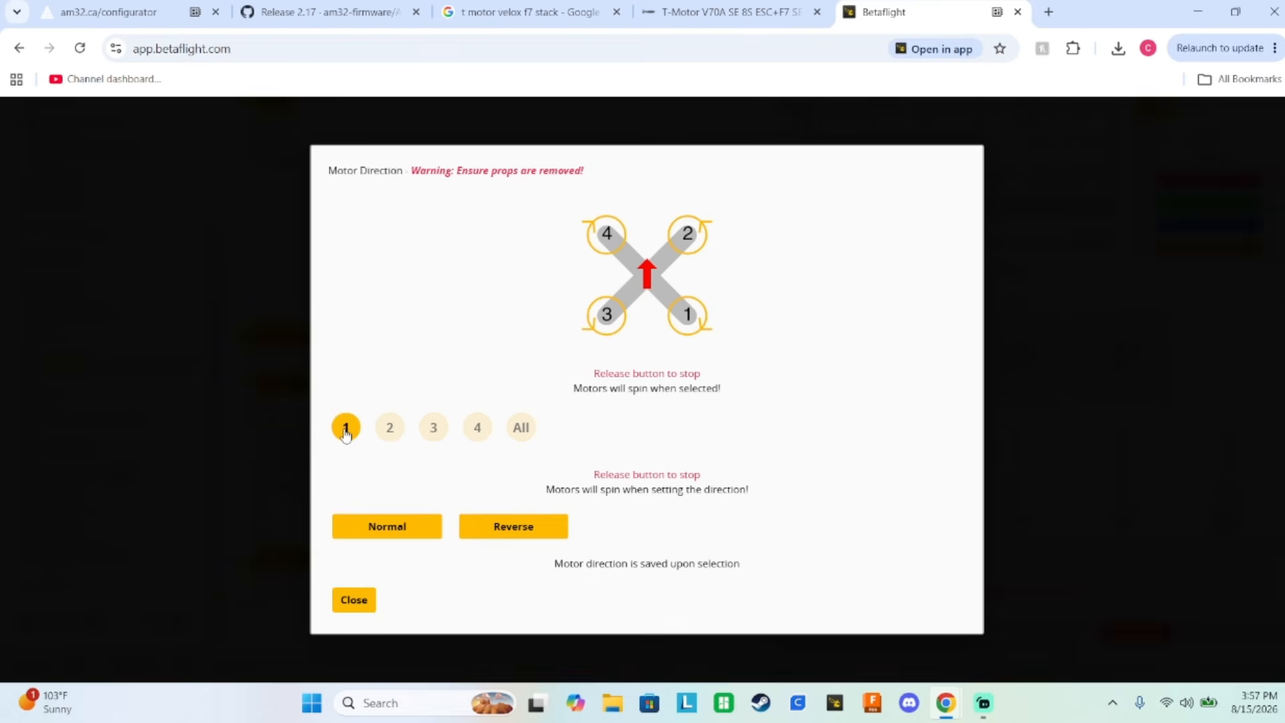
click(346, 433)
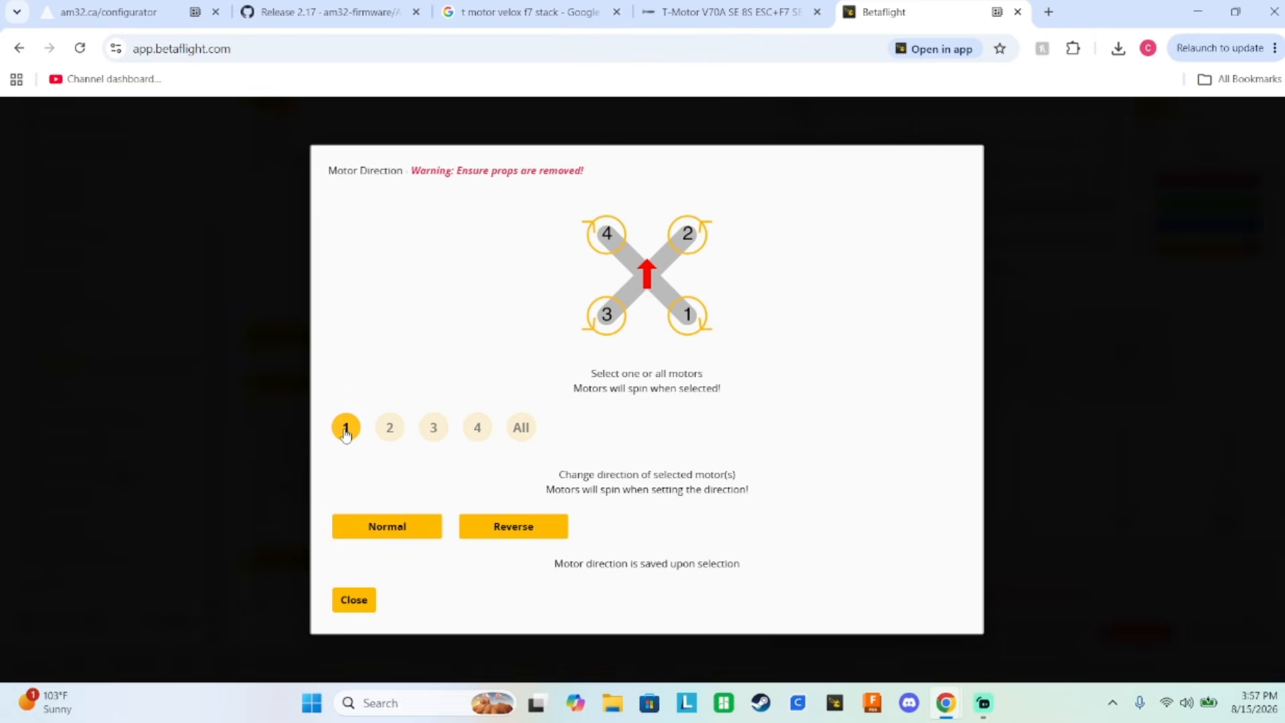
click(390, 430)
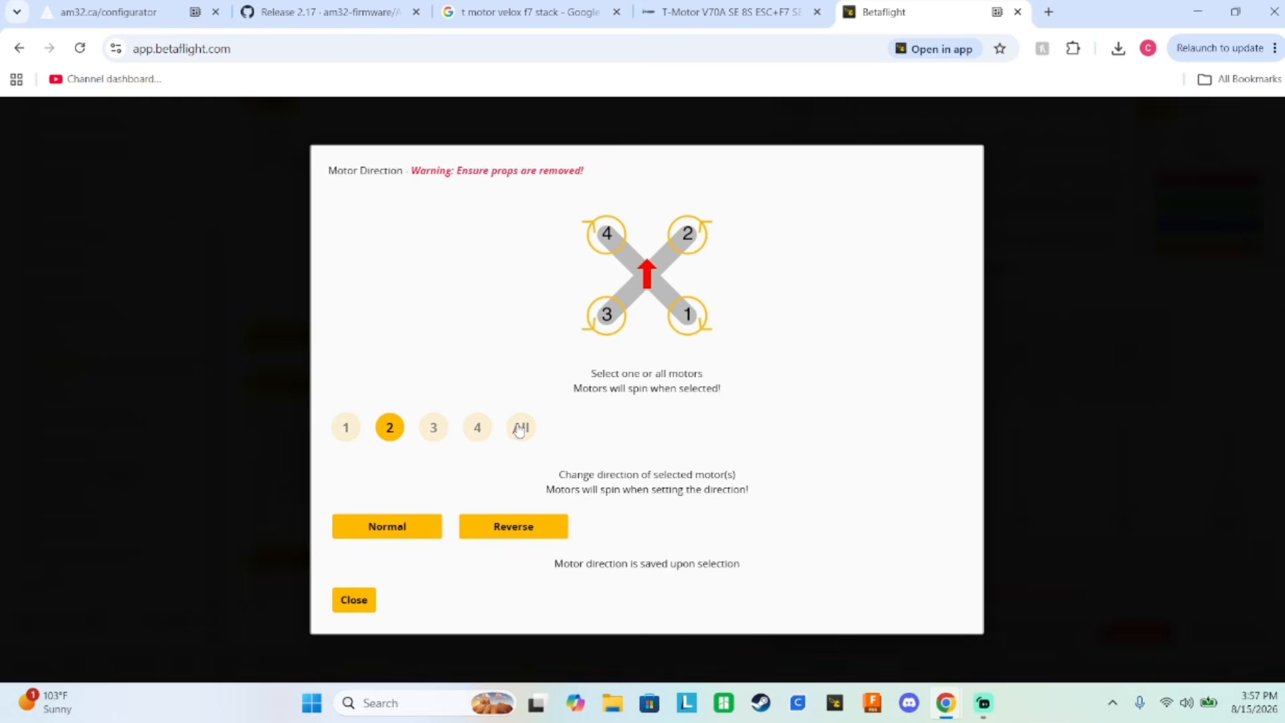
click(434, 432)
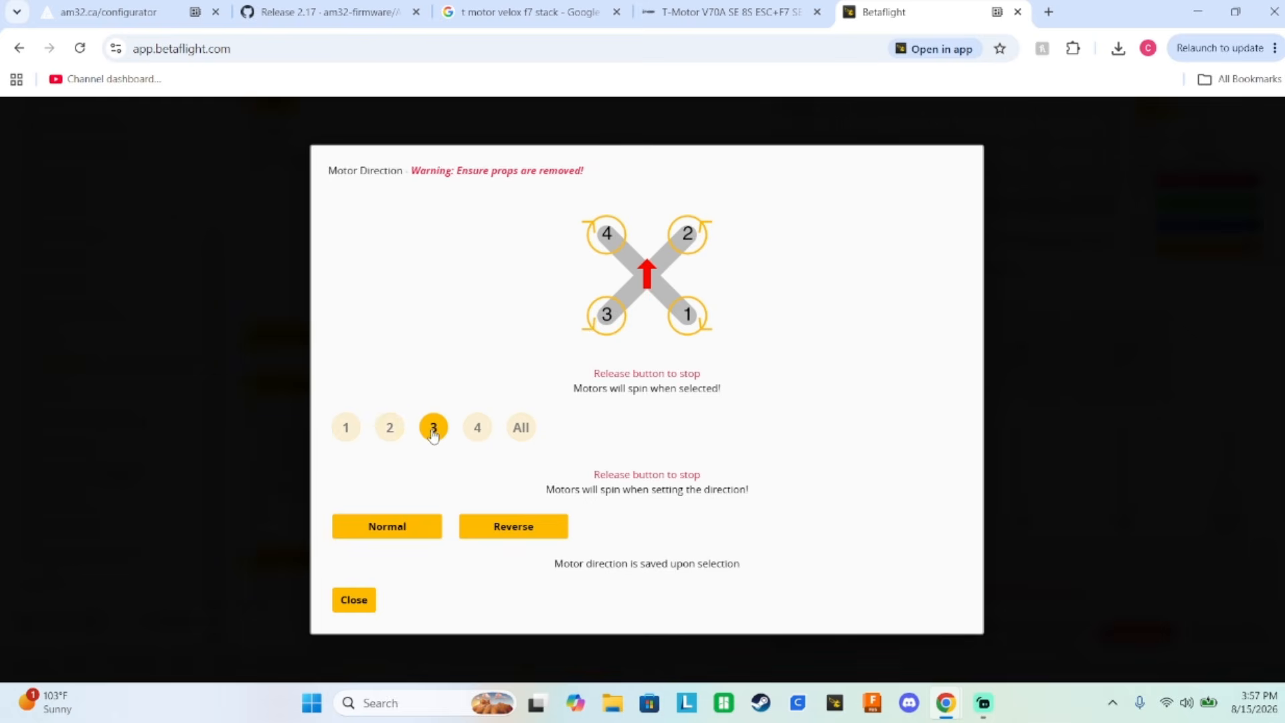
click(472, 432)
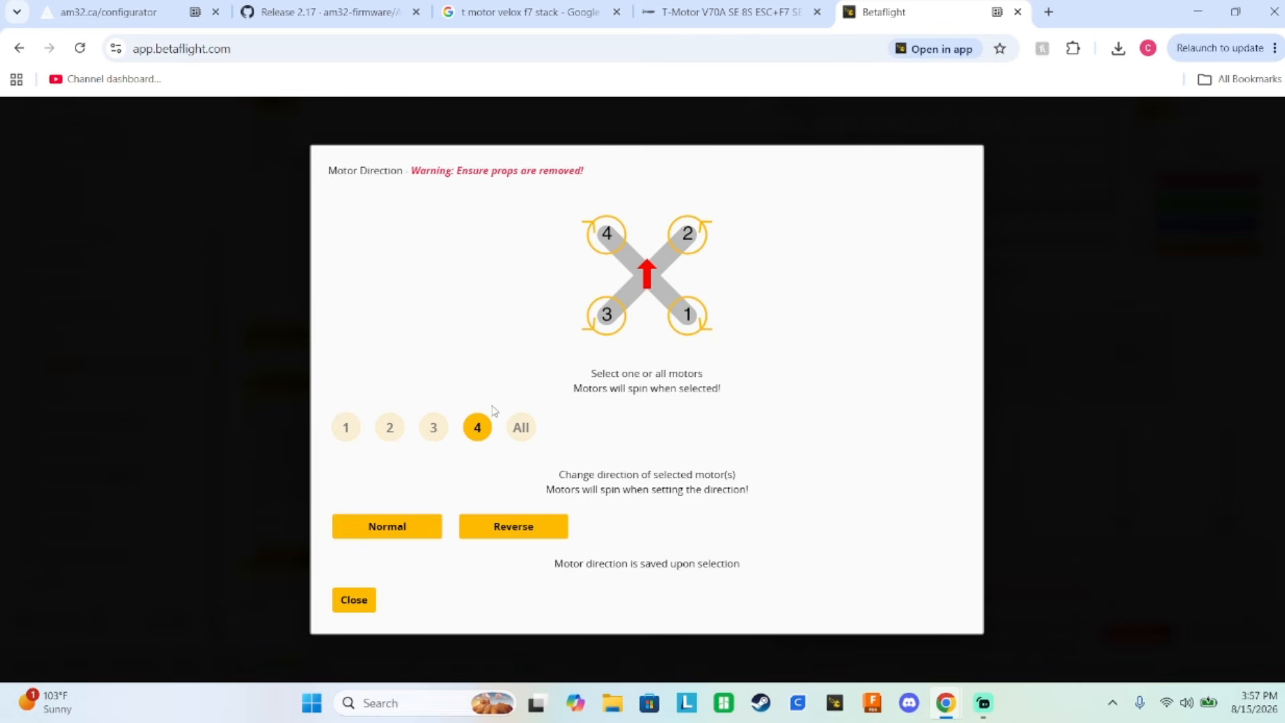
click(478, 430)
click(476, 431)
click(486, 429)
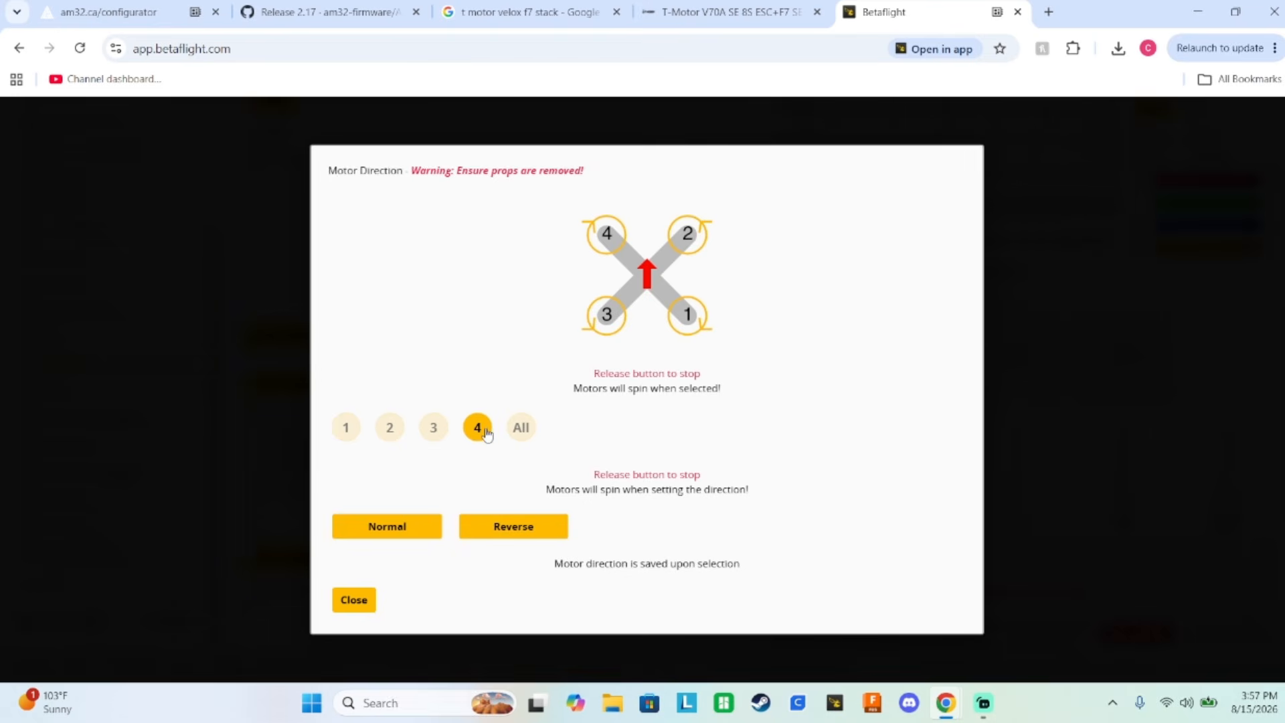
Set motor 4's direction to Reverse, spin it again to check, and close the motor direction dialog.
click(511, 529)
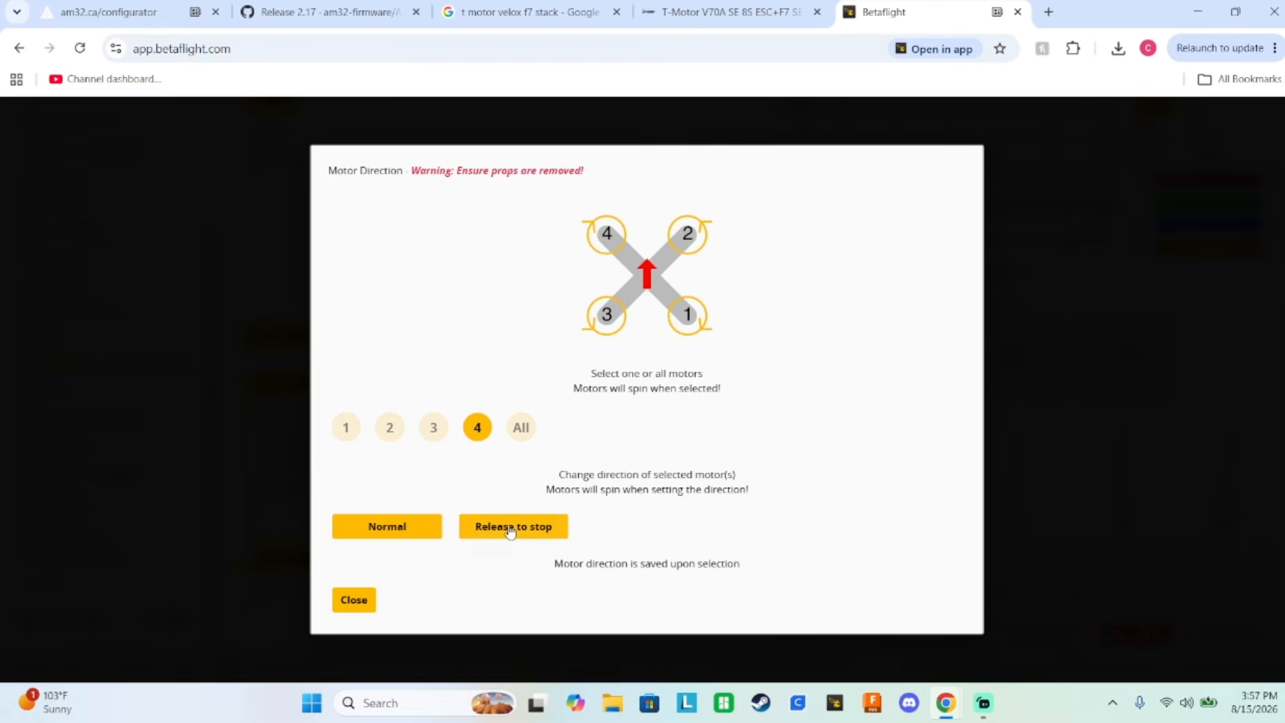
click(474, 431)
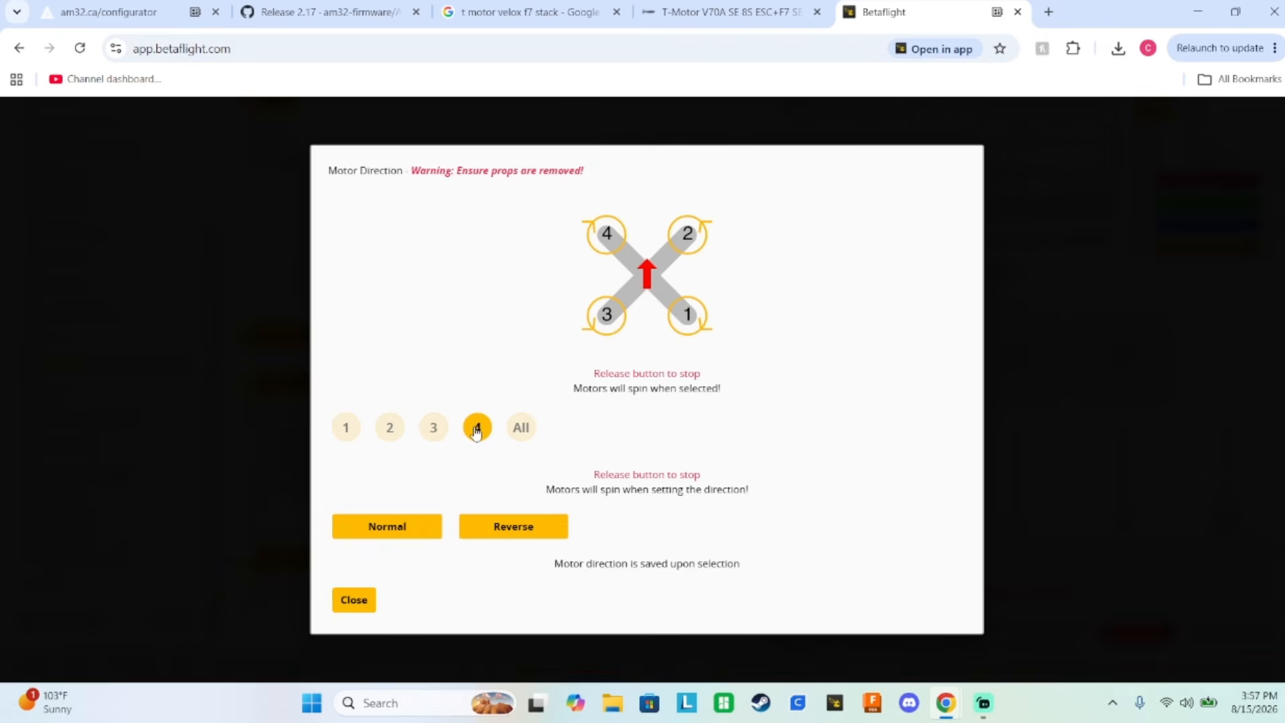
click(514, 534)
click(479, 436)
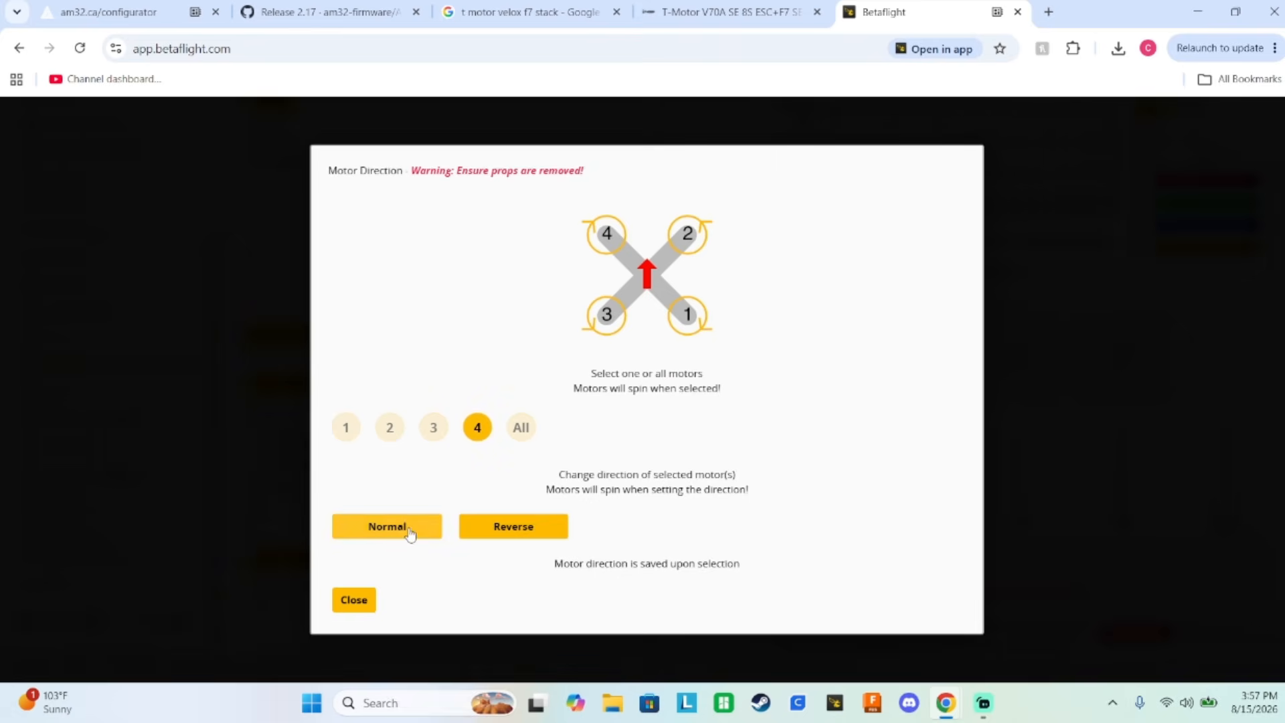
click(480, 430)
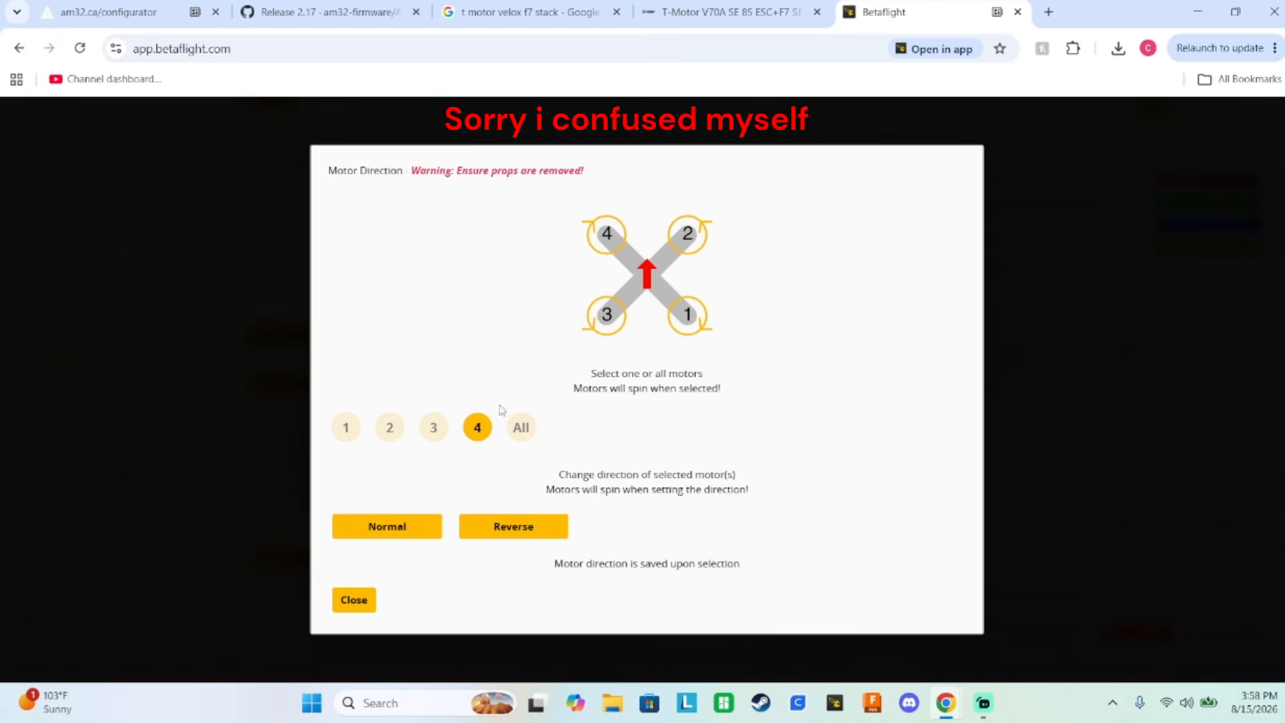
click(482, 439)
click(477, 433)
click(356, 601)
View the available ESC/Motor protocol options under ESC/Motor Features and leave DSHOT600 selected.
scroll(554, 343, up, 2)
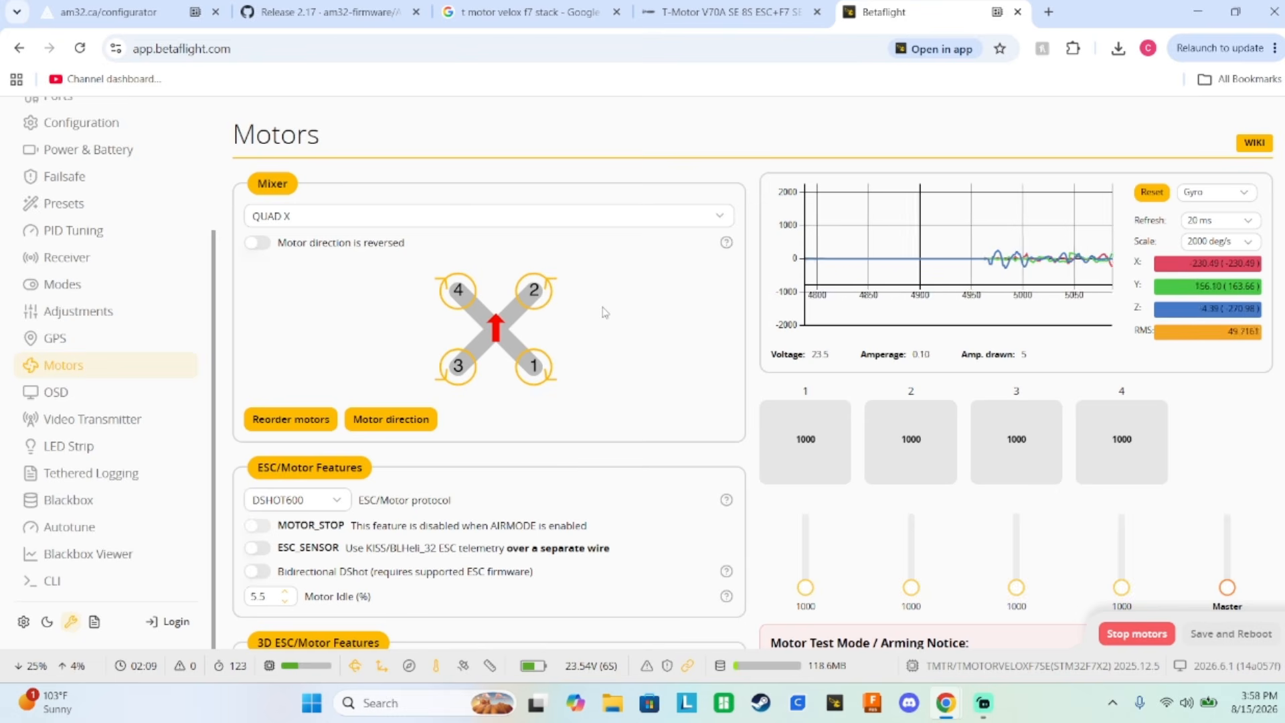
scroll(556, 402, down, 2)
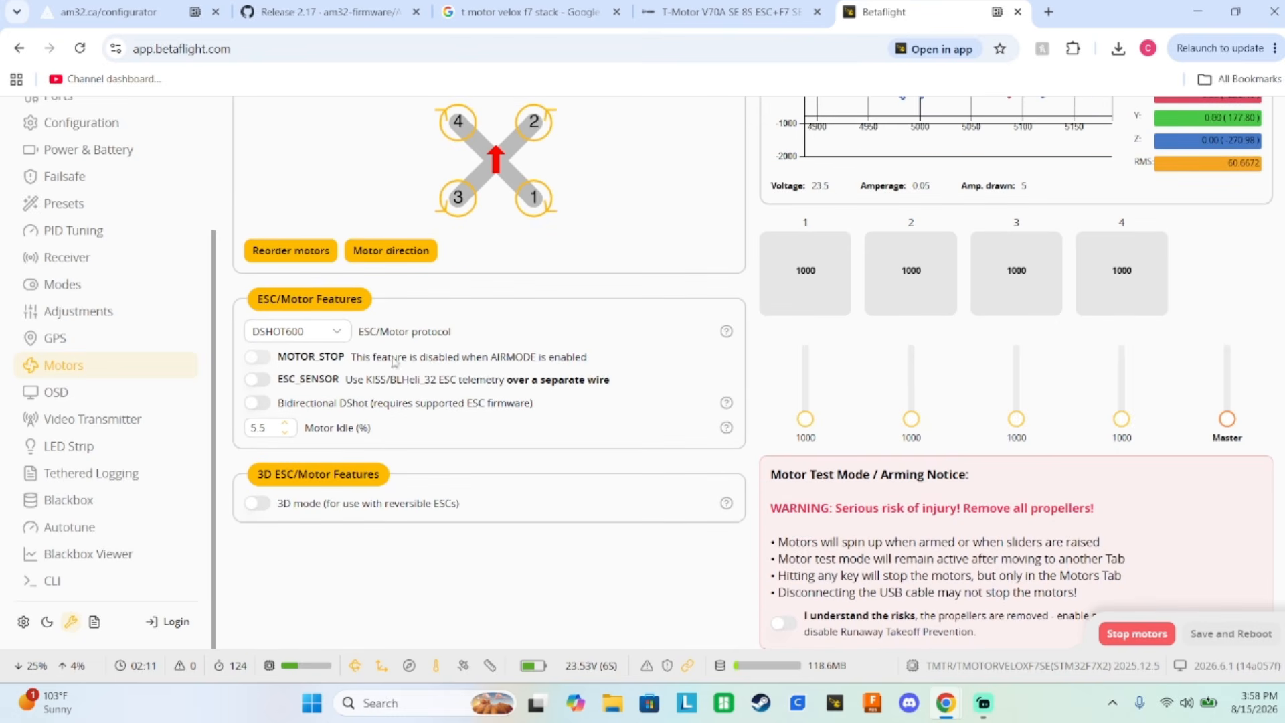
click(305, 332)
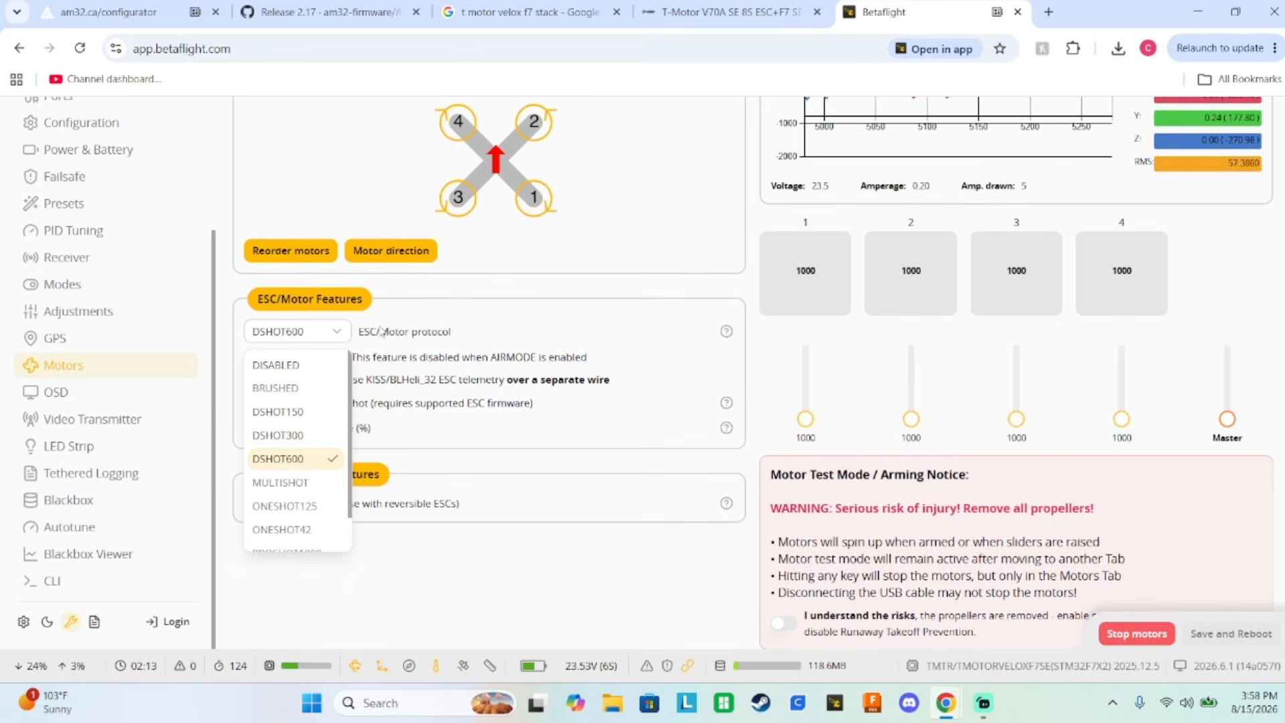
click(467, 319)
Go through the Betaflight pages from Sensors, Ports and Configuration to Presets and open PID Tuning.
scroll(140, 268, up, 3)
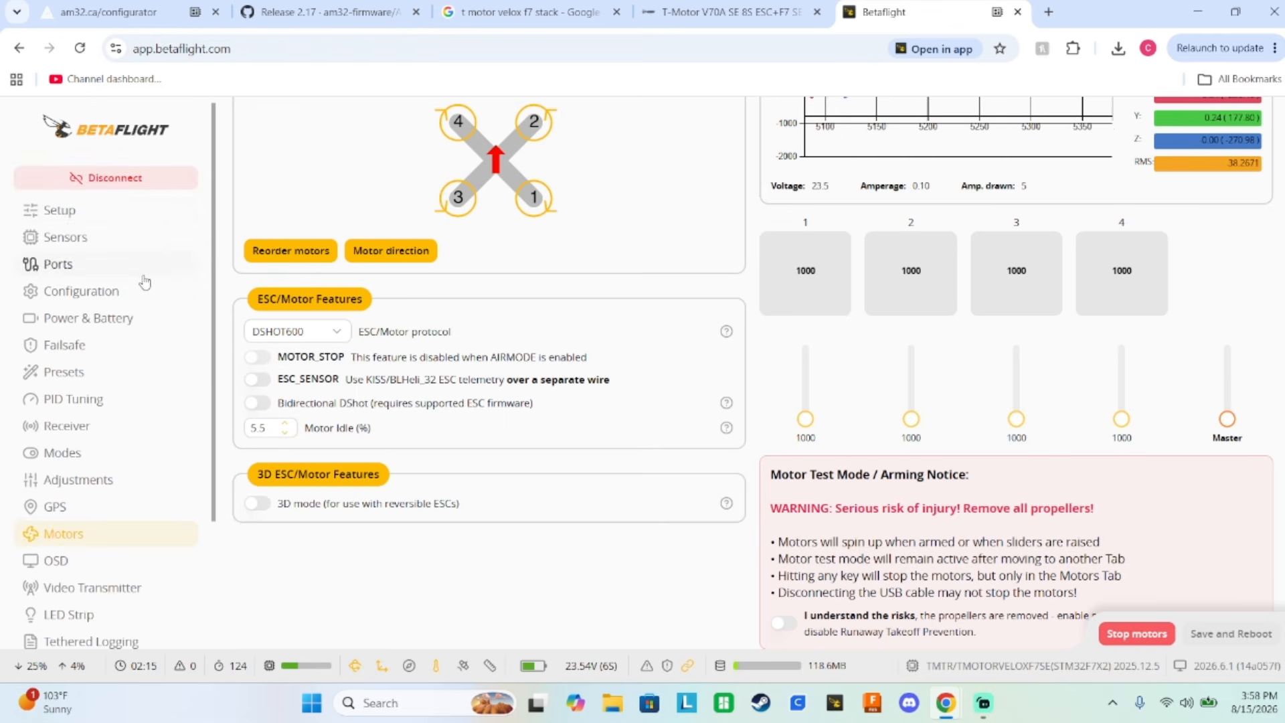
click(91, 243)
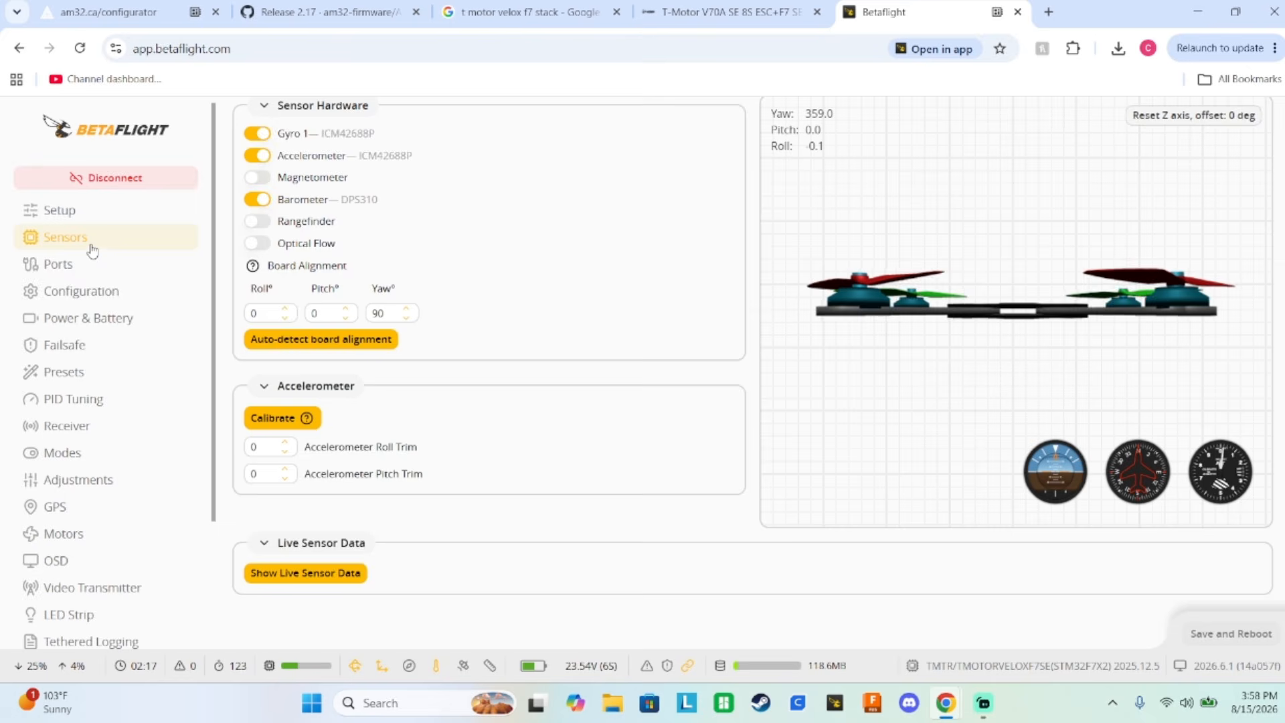
click(100, 268)
click(107, 292)
click(124, 317)
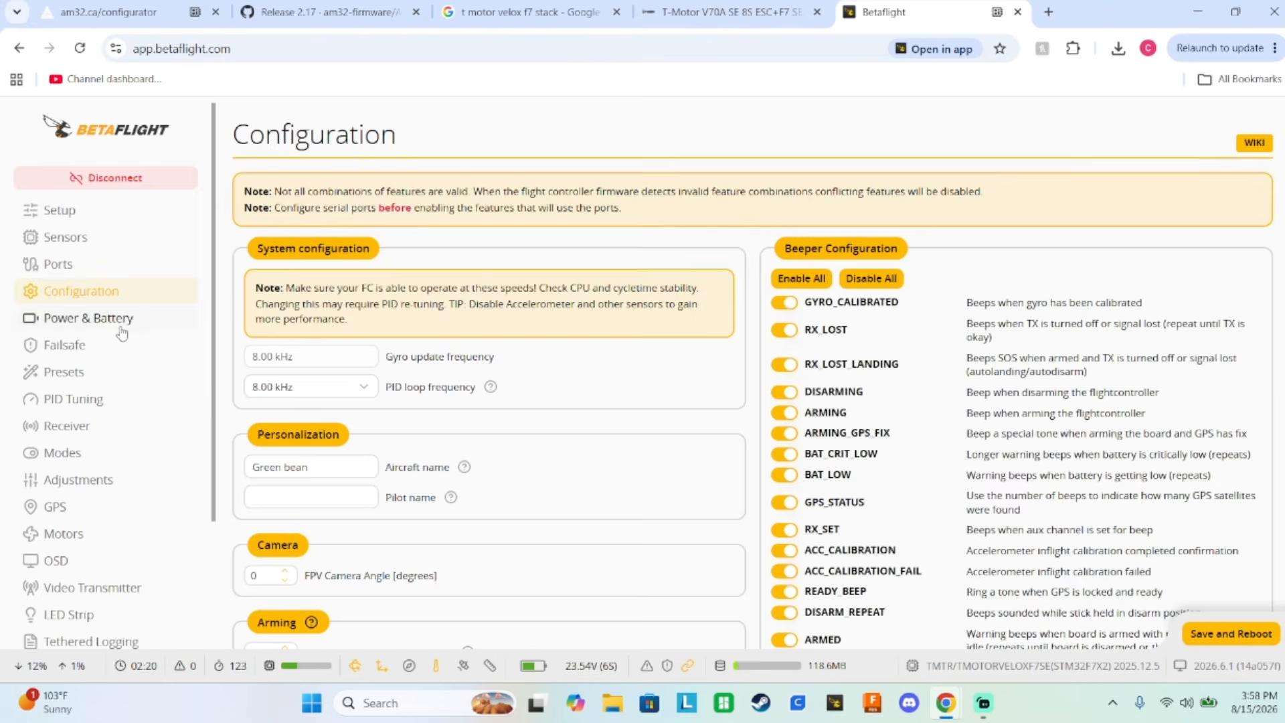
click(101, 344)
click(119, 375)
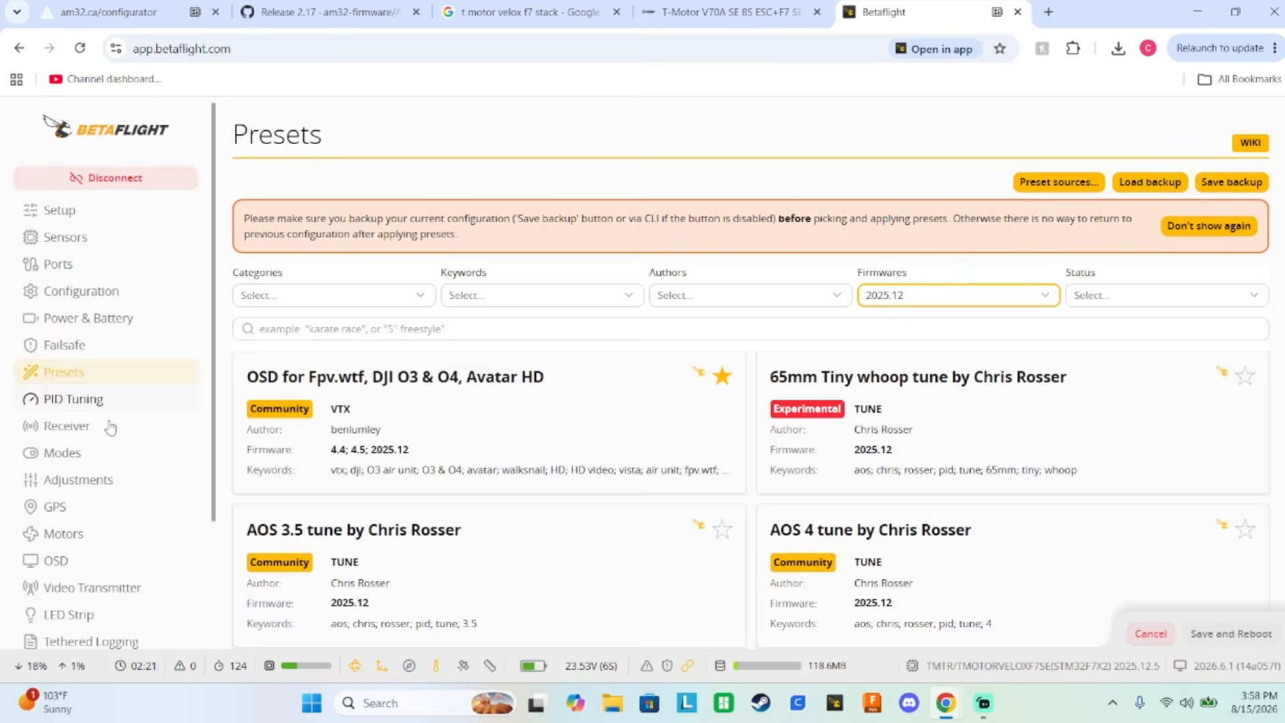
click(110, 401)
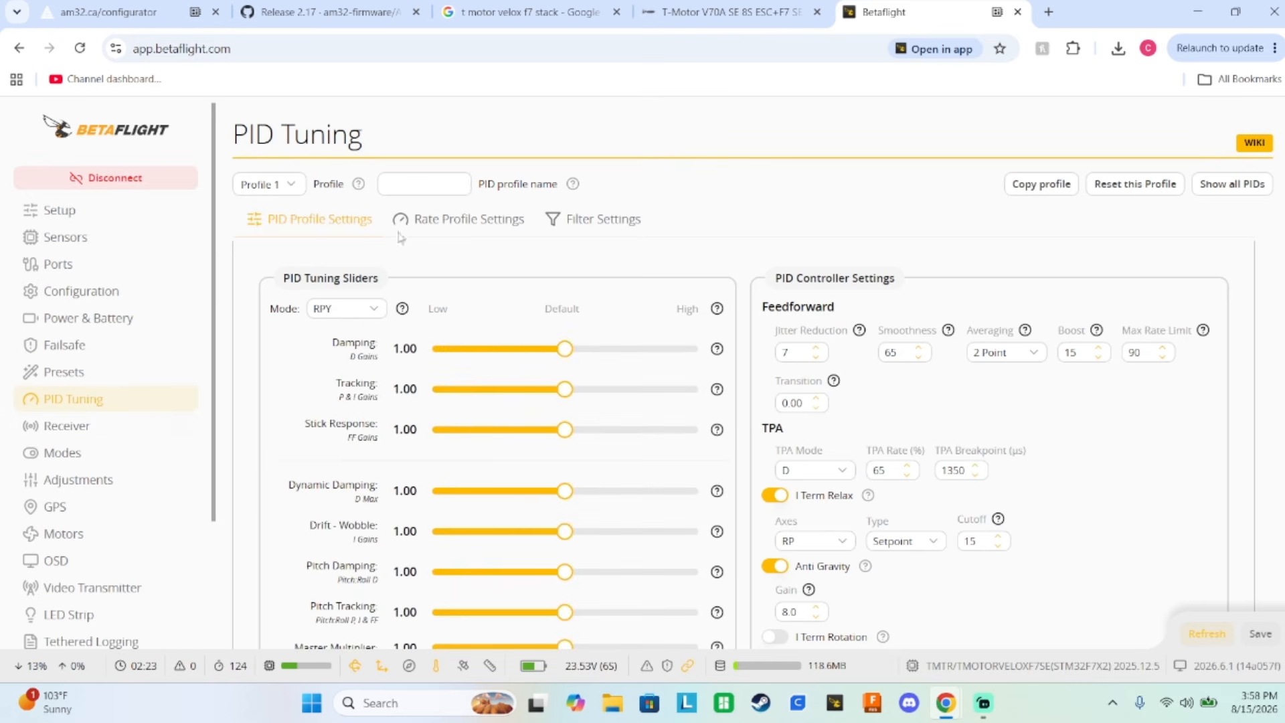
Look over the PID profile settings down to Throttle and Motor Settings and return to the Motors page.
scroll(509, 274, down, 7)
scroll(521, 275, up, 7)
scroll(93, 439, down, 3)
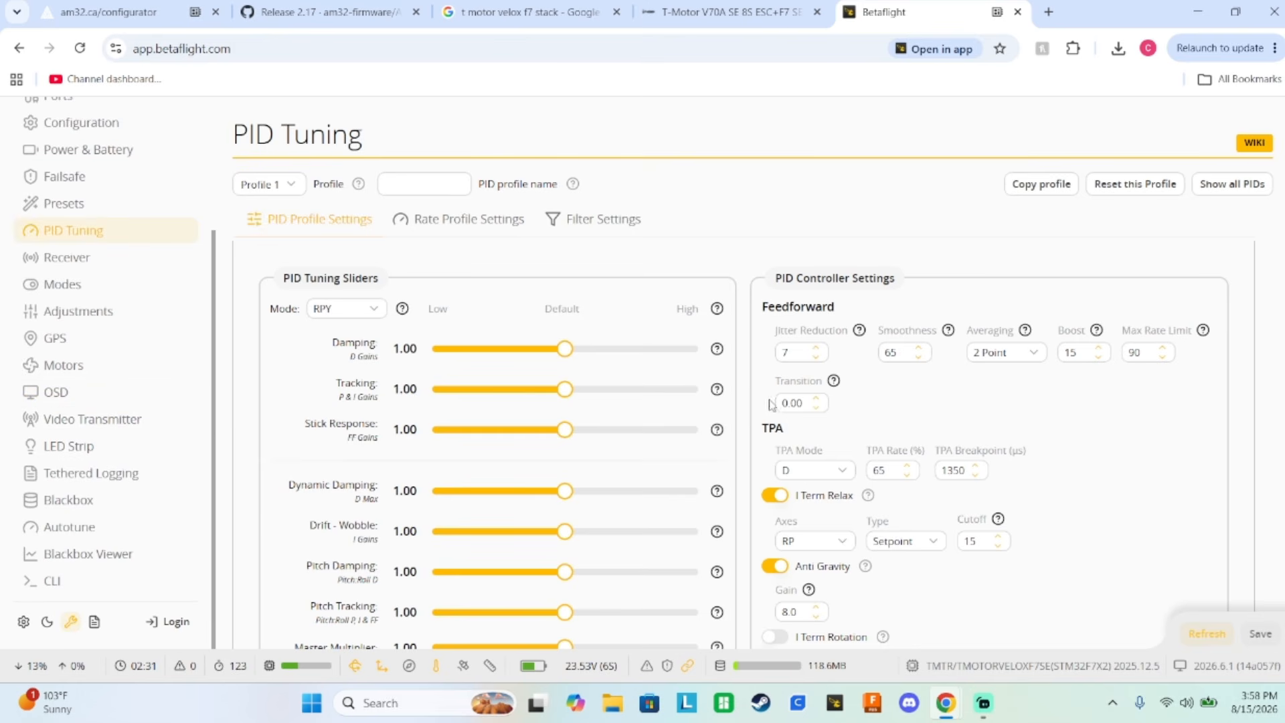
scroll(684, 384, down, 5)
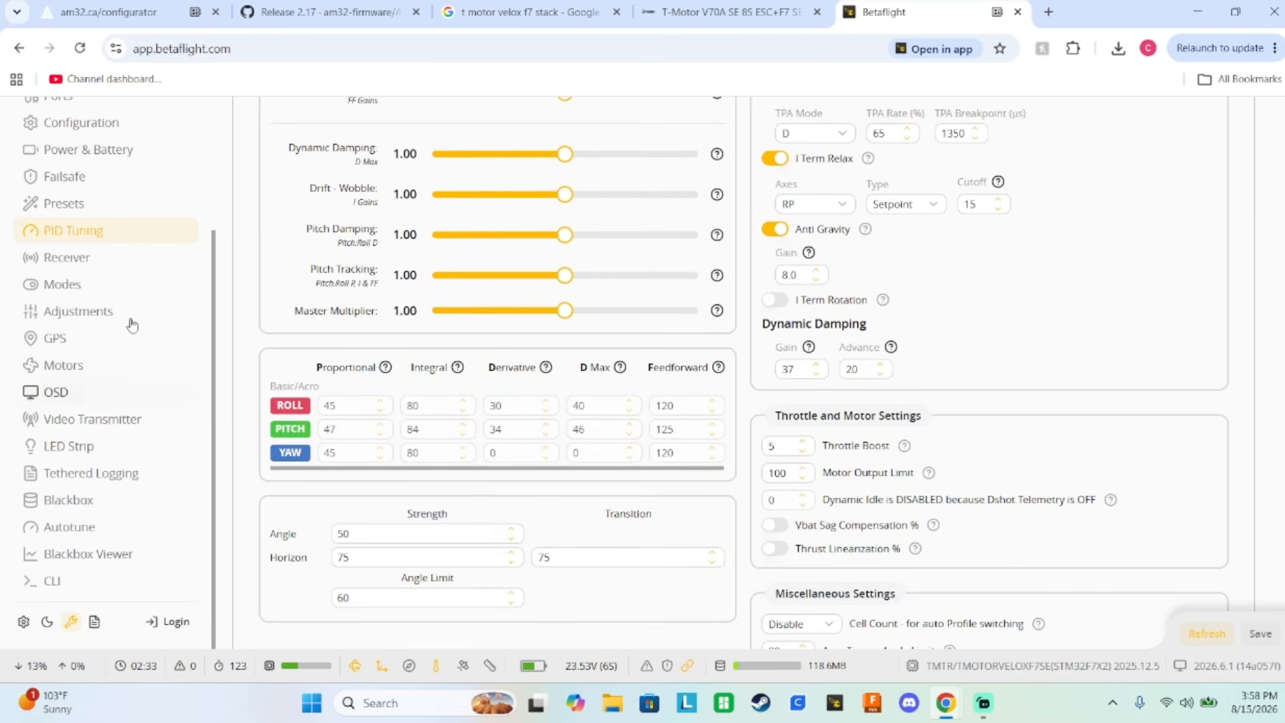
click(85, 367)
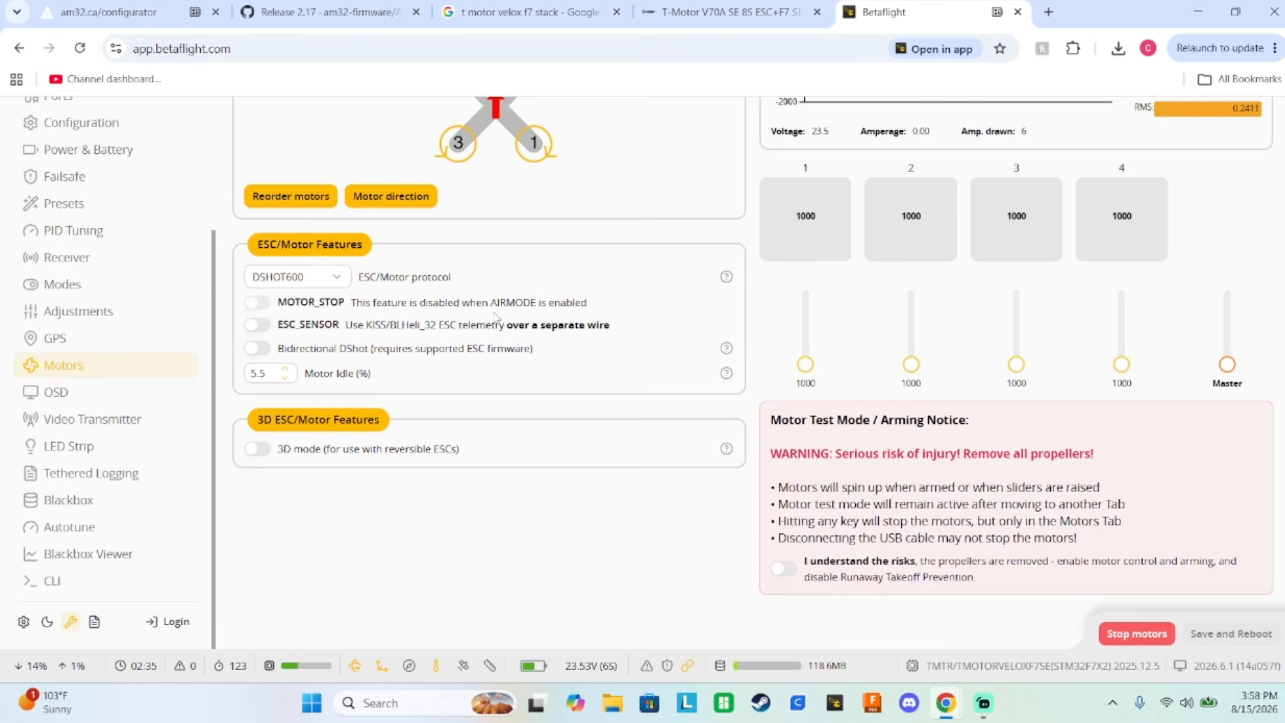
scroll(497, 319, up, 3)
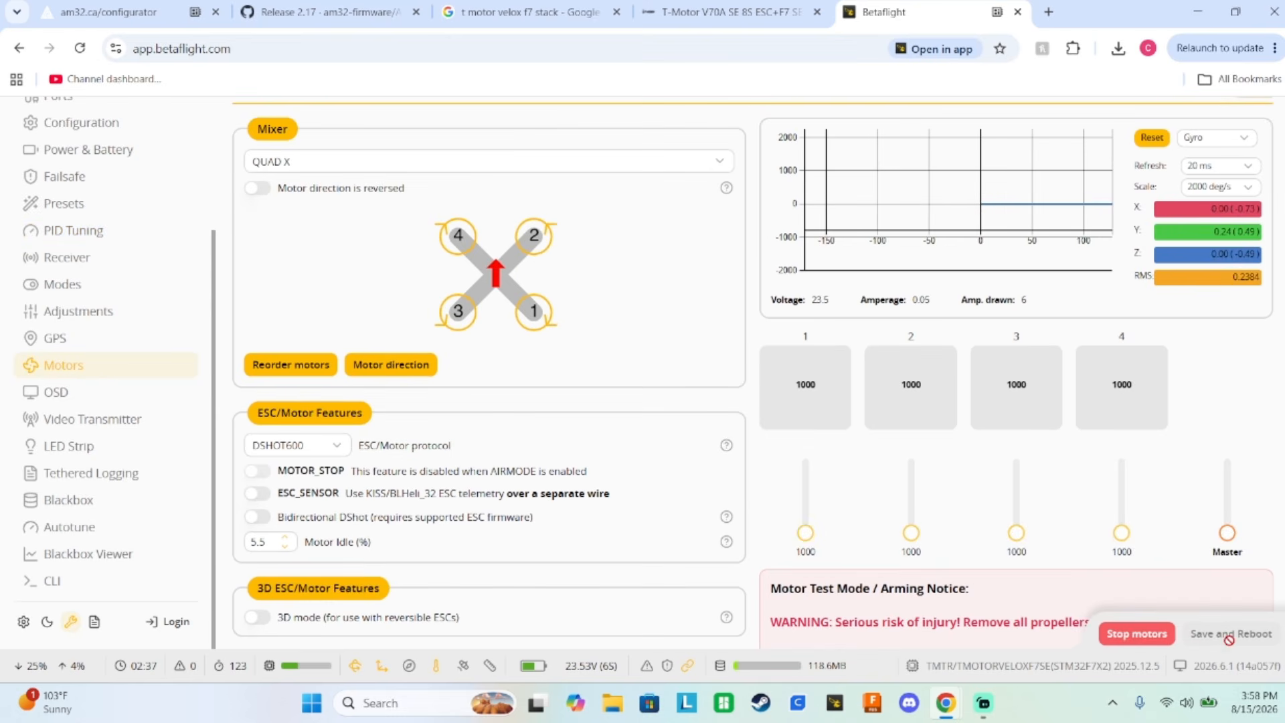
Switch the ESC/Motor protocol to DSHOT300 and set it back to DSHOT600.
click(314, 450)
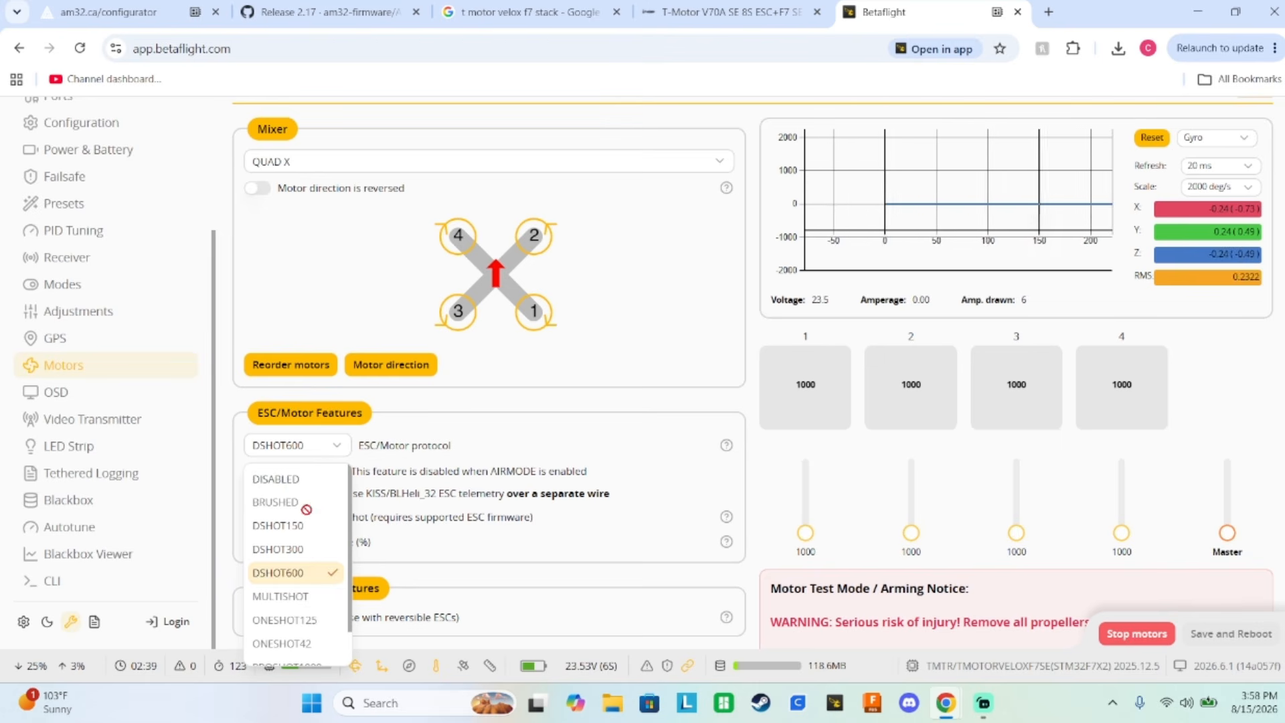
click(311, 549)
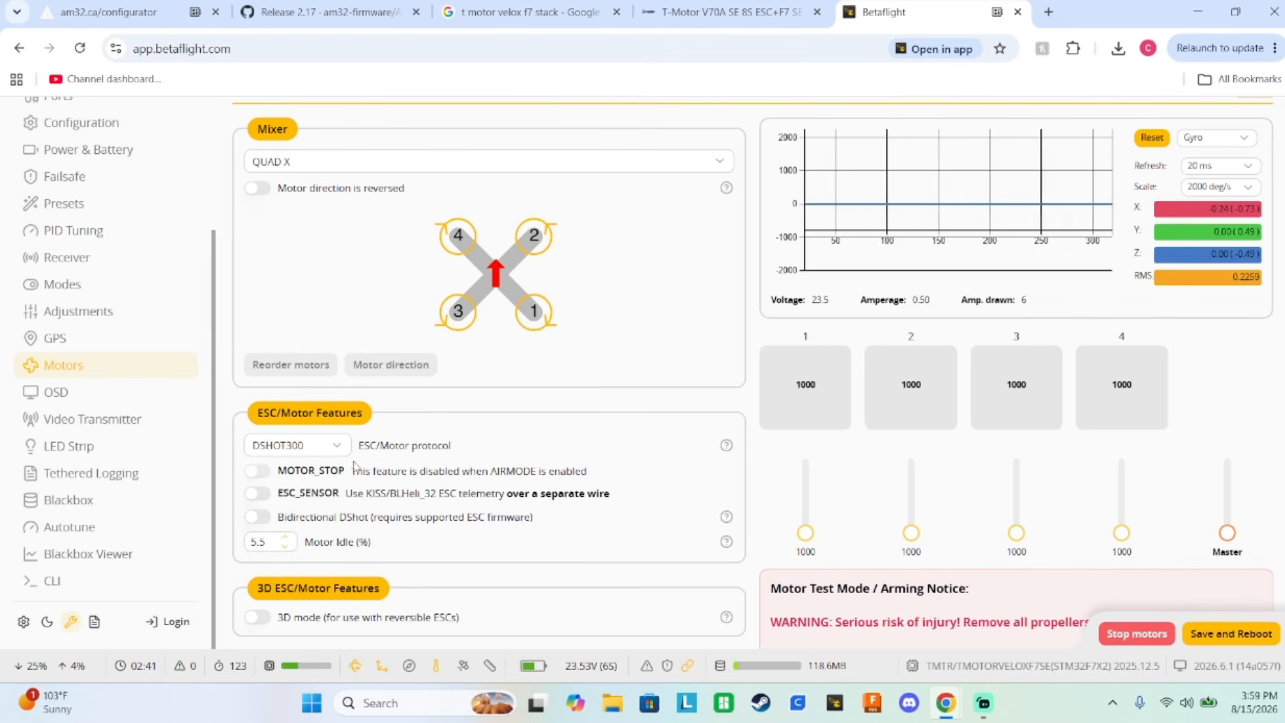
click(315, 446)
click(316, 573)
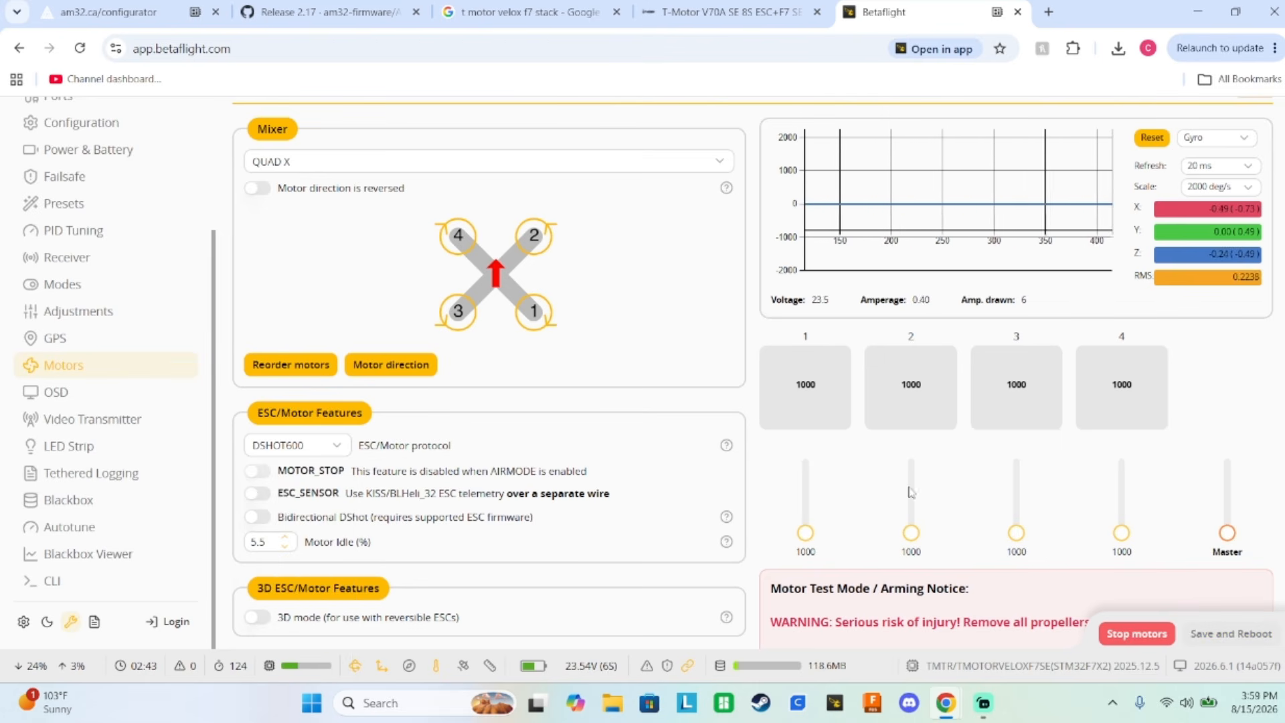